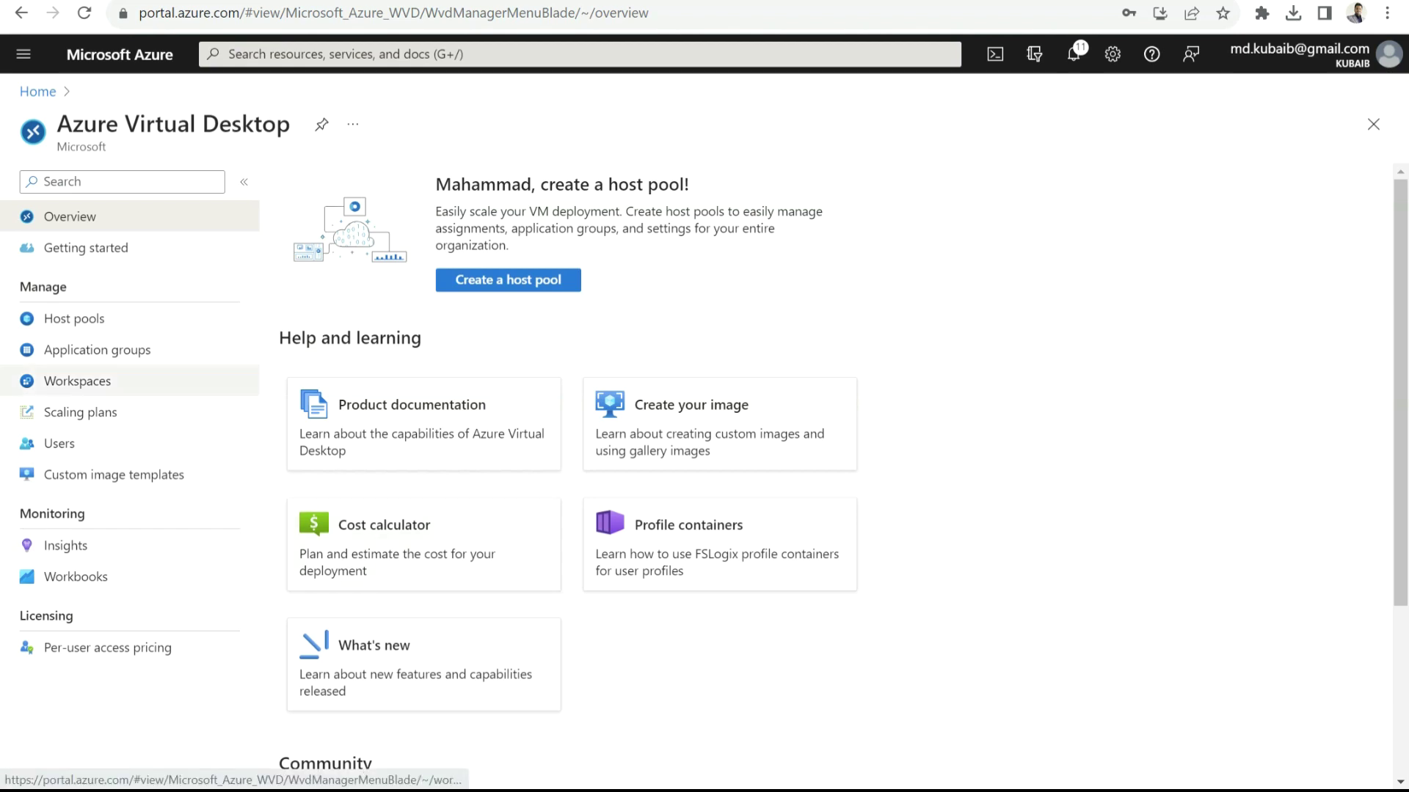
# Open the VDI-HP host pool from Host pools and view its session hosts
pyautogui.click(74, 318)
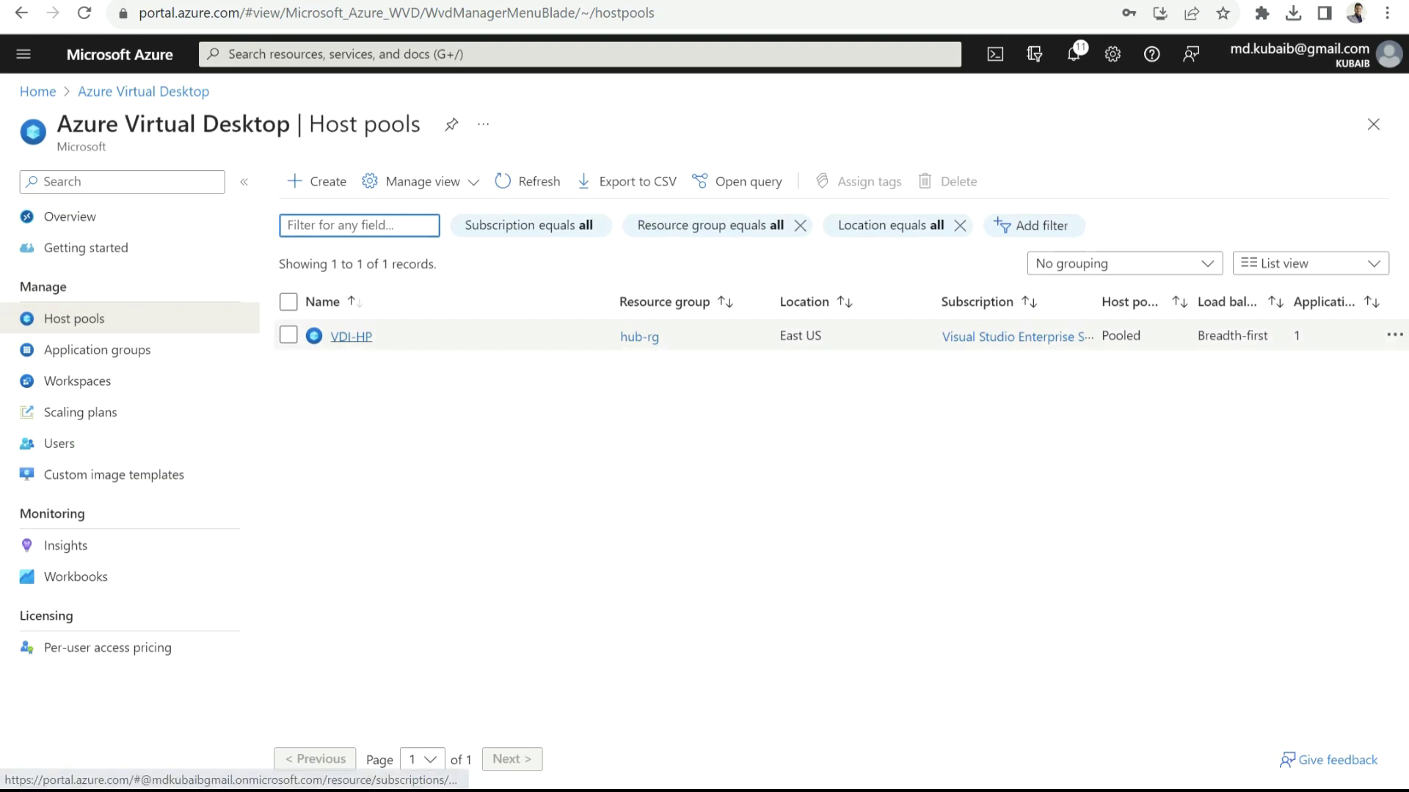
pyautogui.click(350, 334)
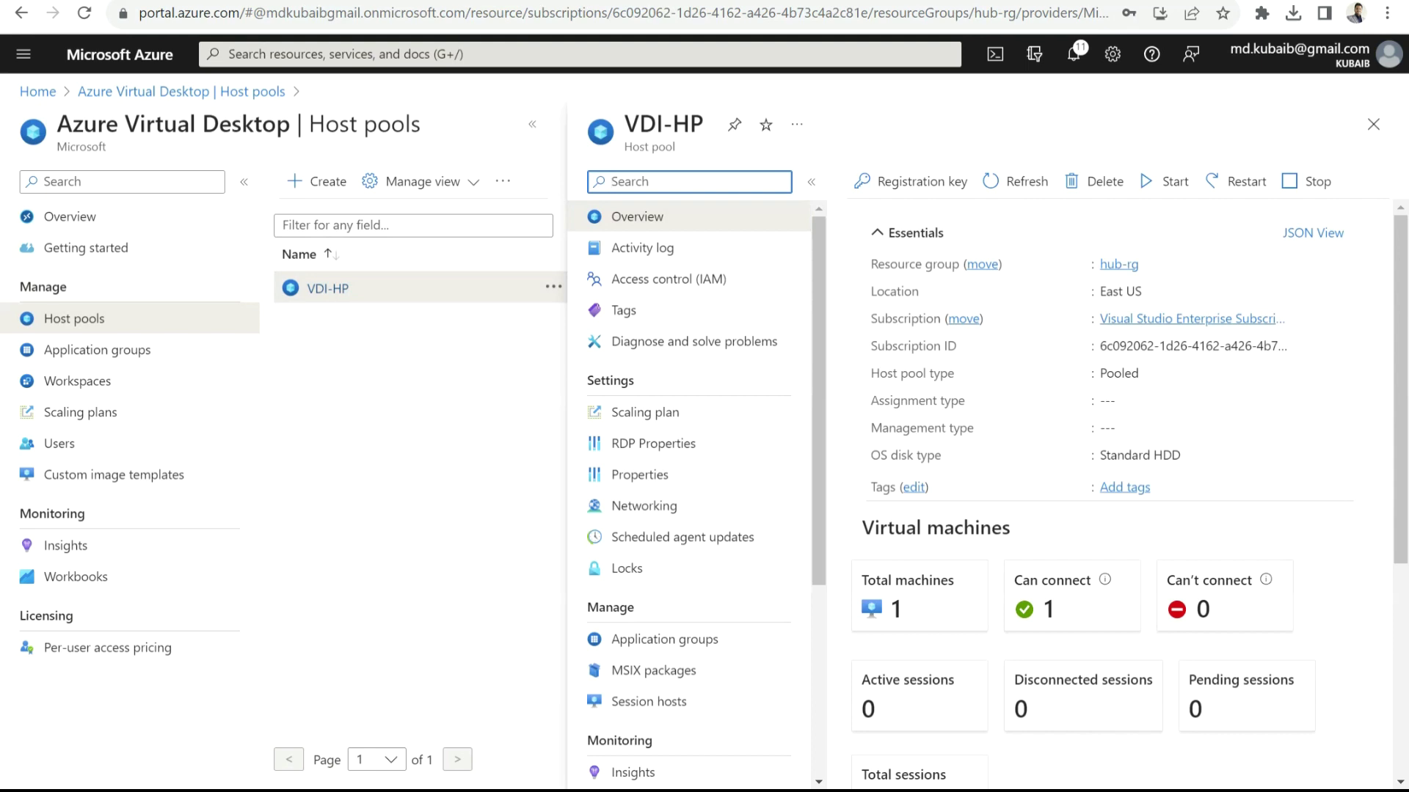
pyautogui.click(919, 596)
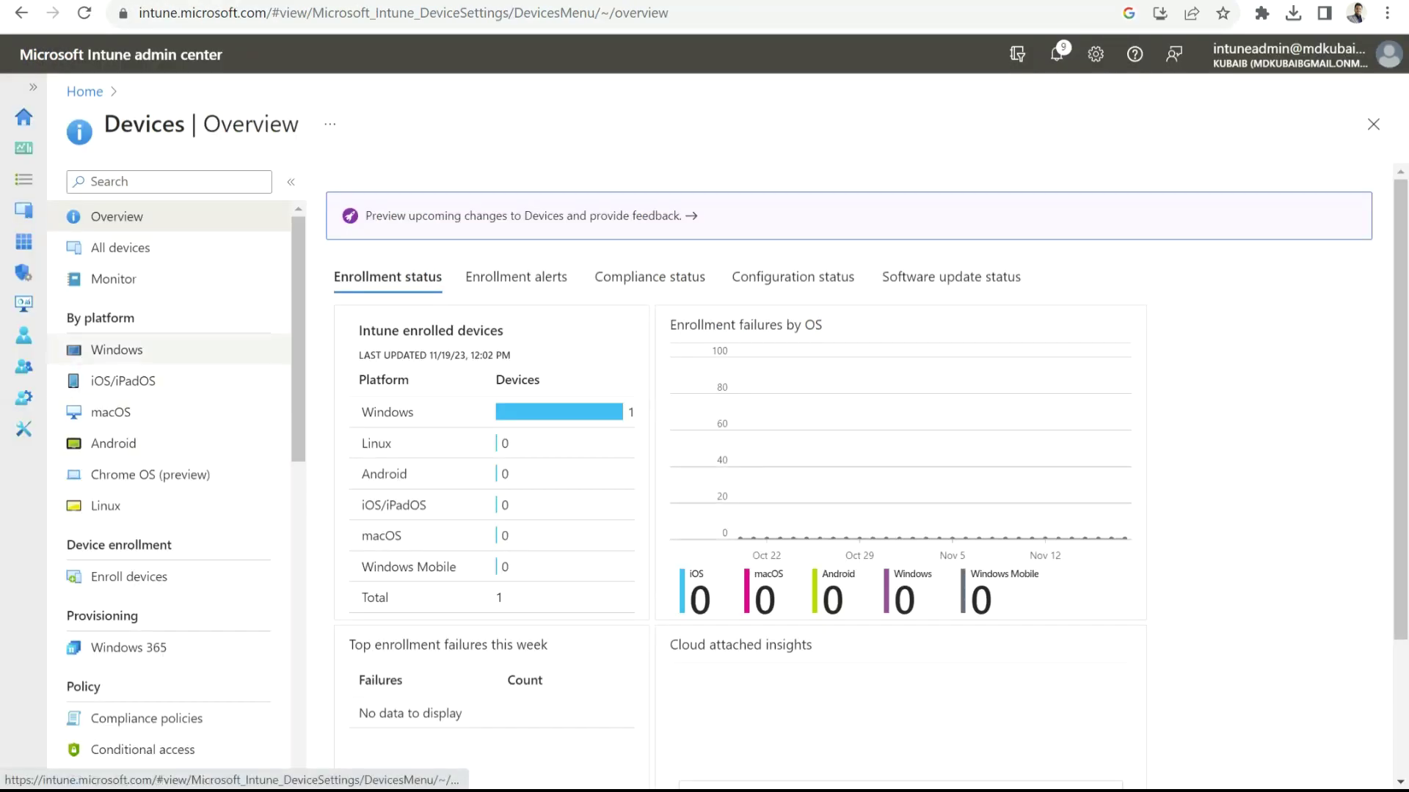
# View the list of enrolled Windows devices in Intune
pyautogui.click(117, 349)
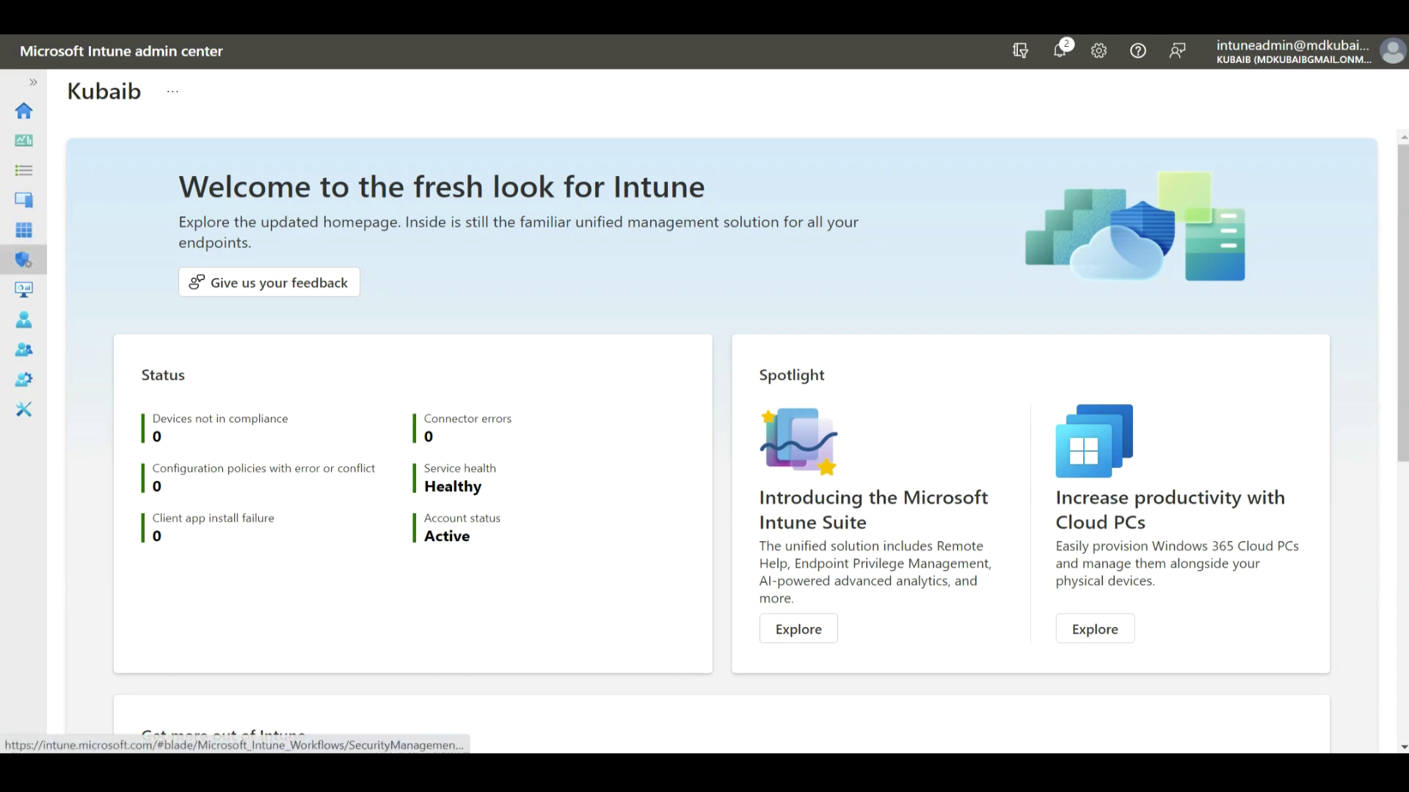
# Go to Endpoint security > Antivirus and start creating a new policy
pyautogui.click(24, 260)
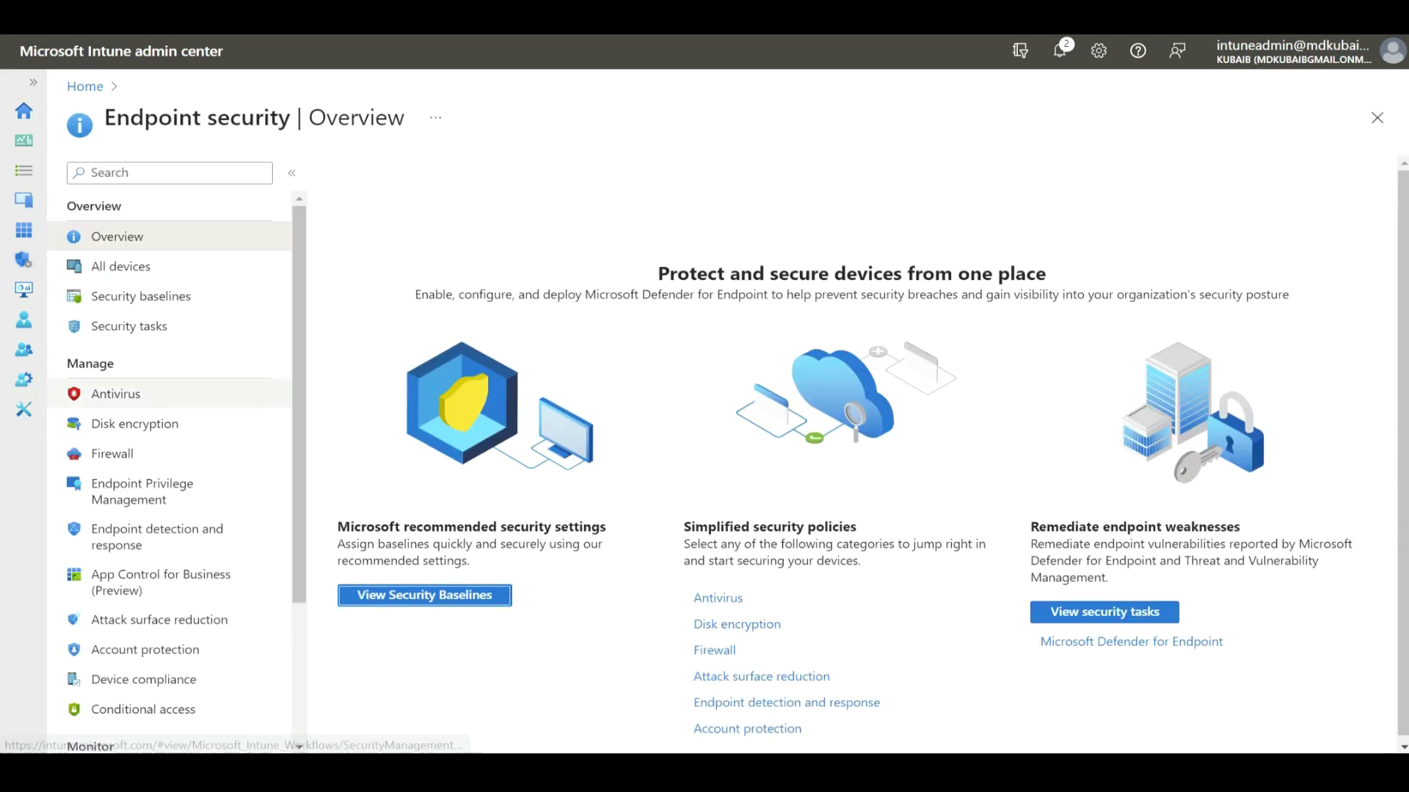
pyautogui.click(116, 394)
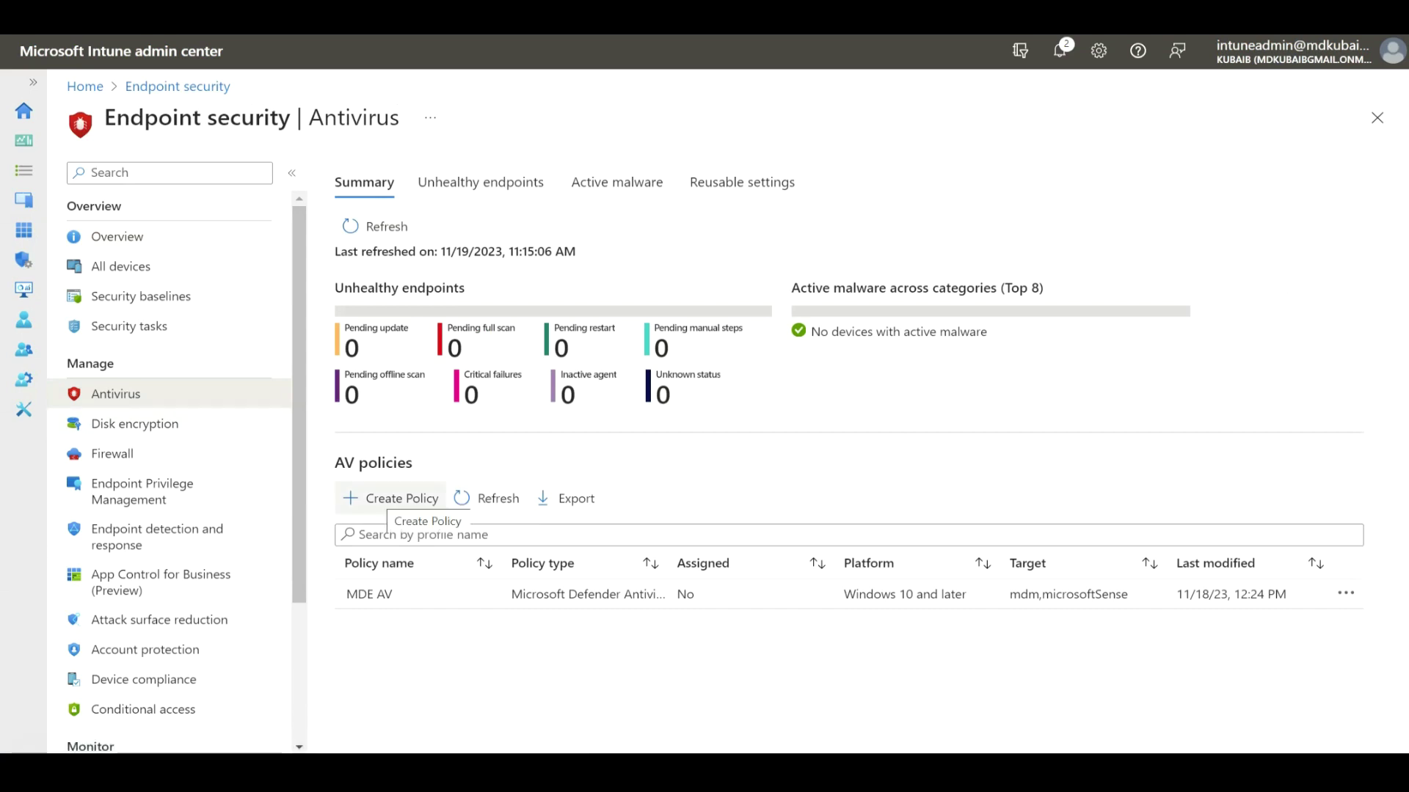
pyautogui.click(393, 498)
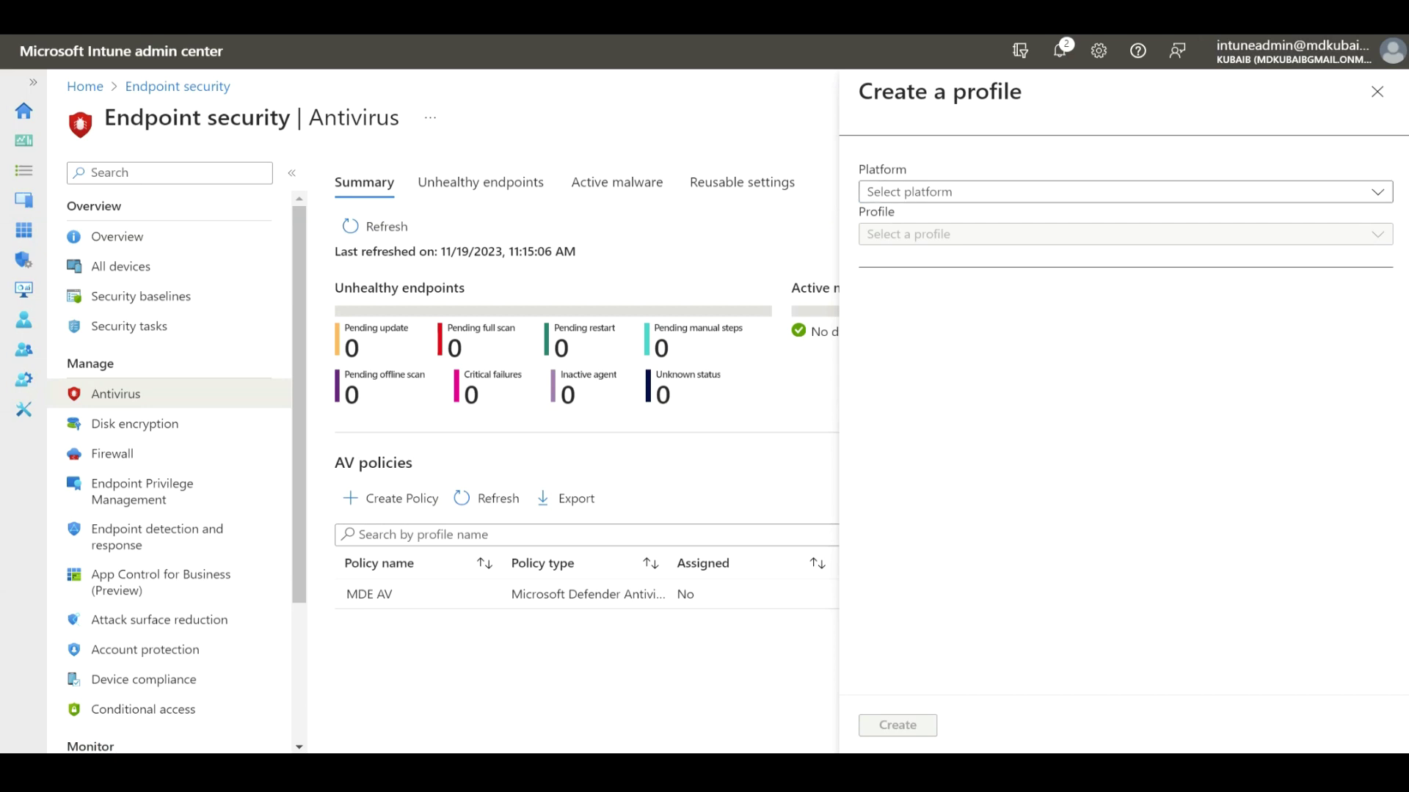
# Choose the Windows 10, Windows 11, and Windows Server platform with the Microsoft Defender Antivirus profile
pyautogui.click(1122, 192)
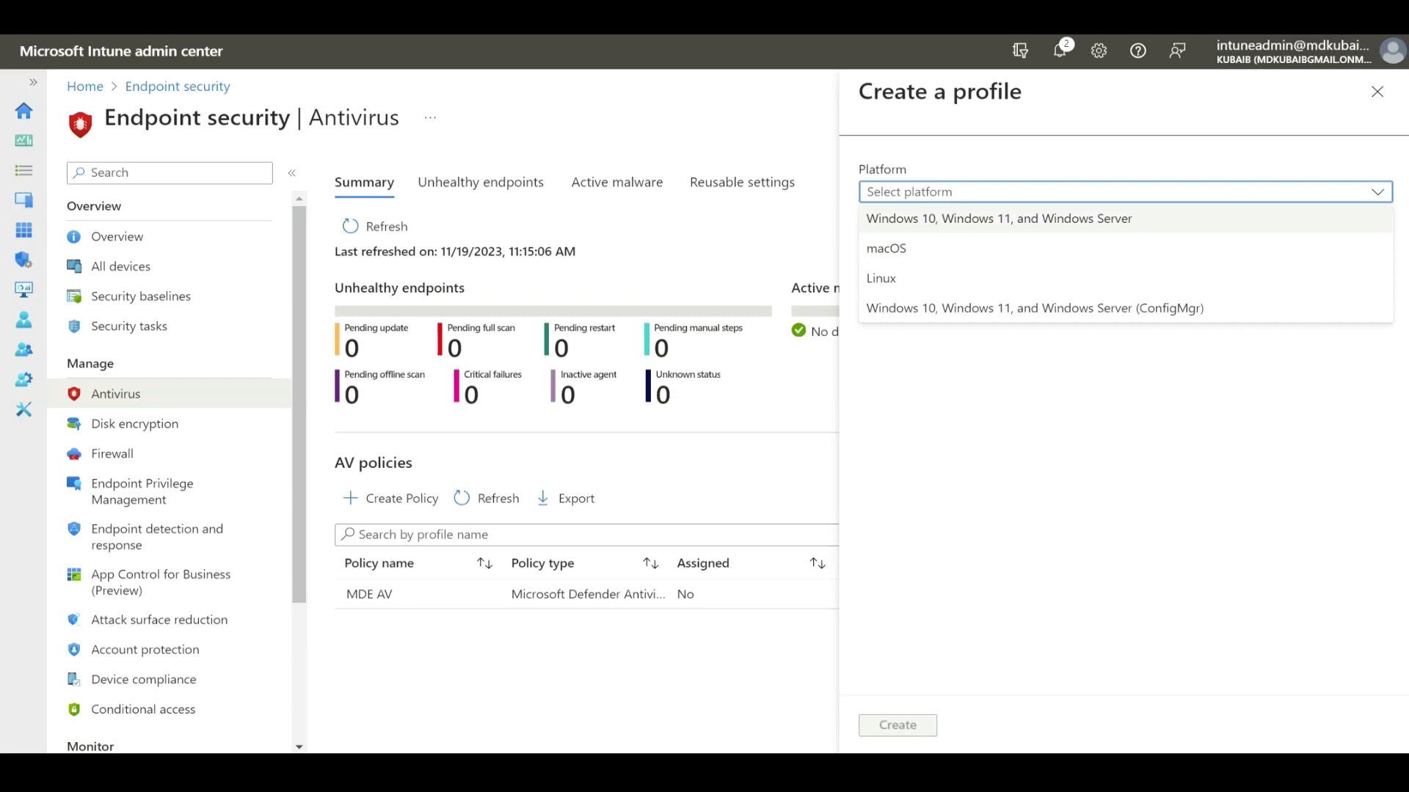
pyautogui.click(999, 219)
pyautogui.click(1123, 234)
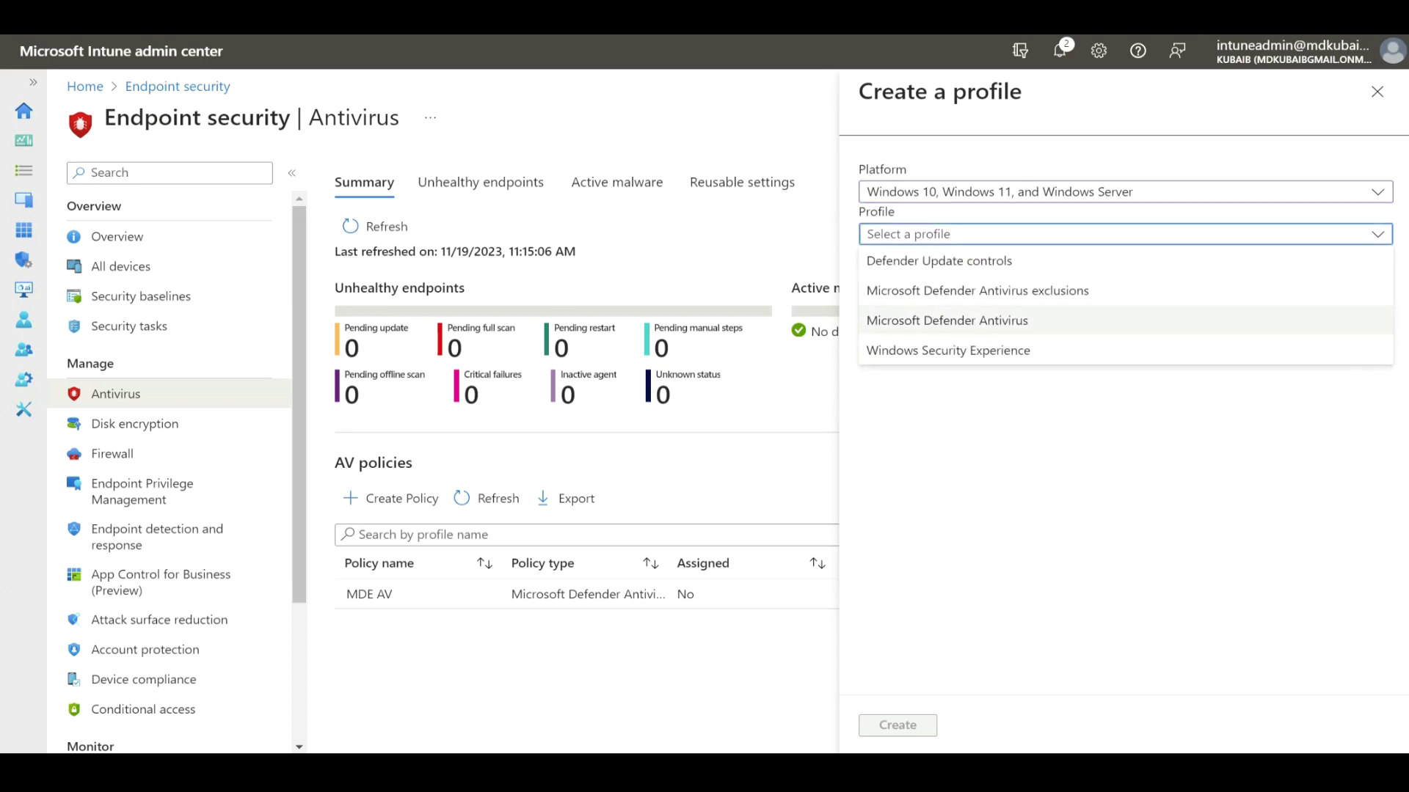
pyautogui.click(946, 320)
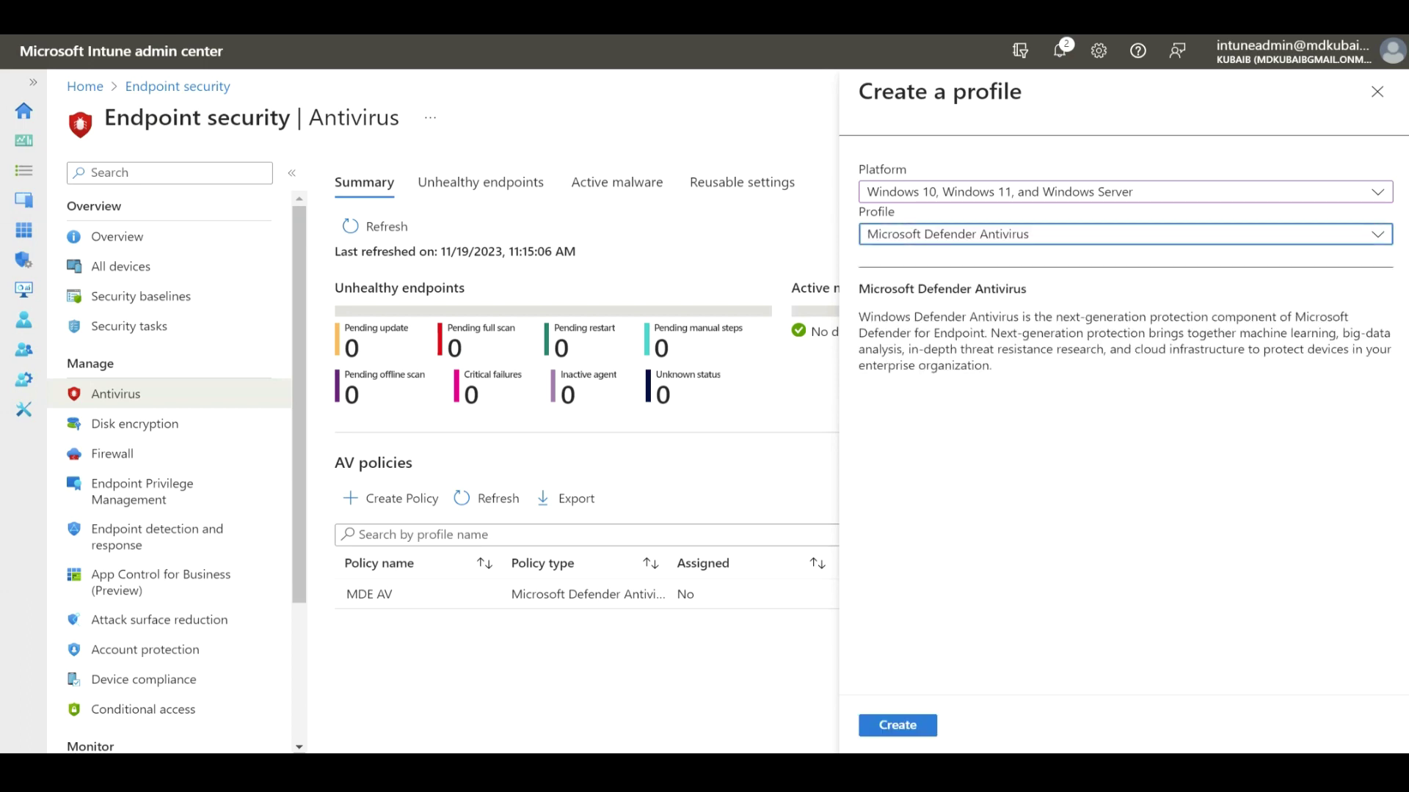
pyautogui.click(897, 725)
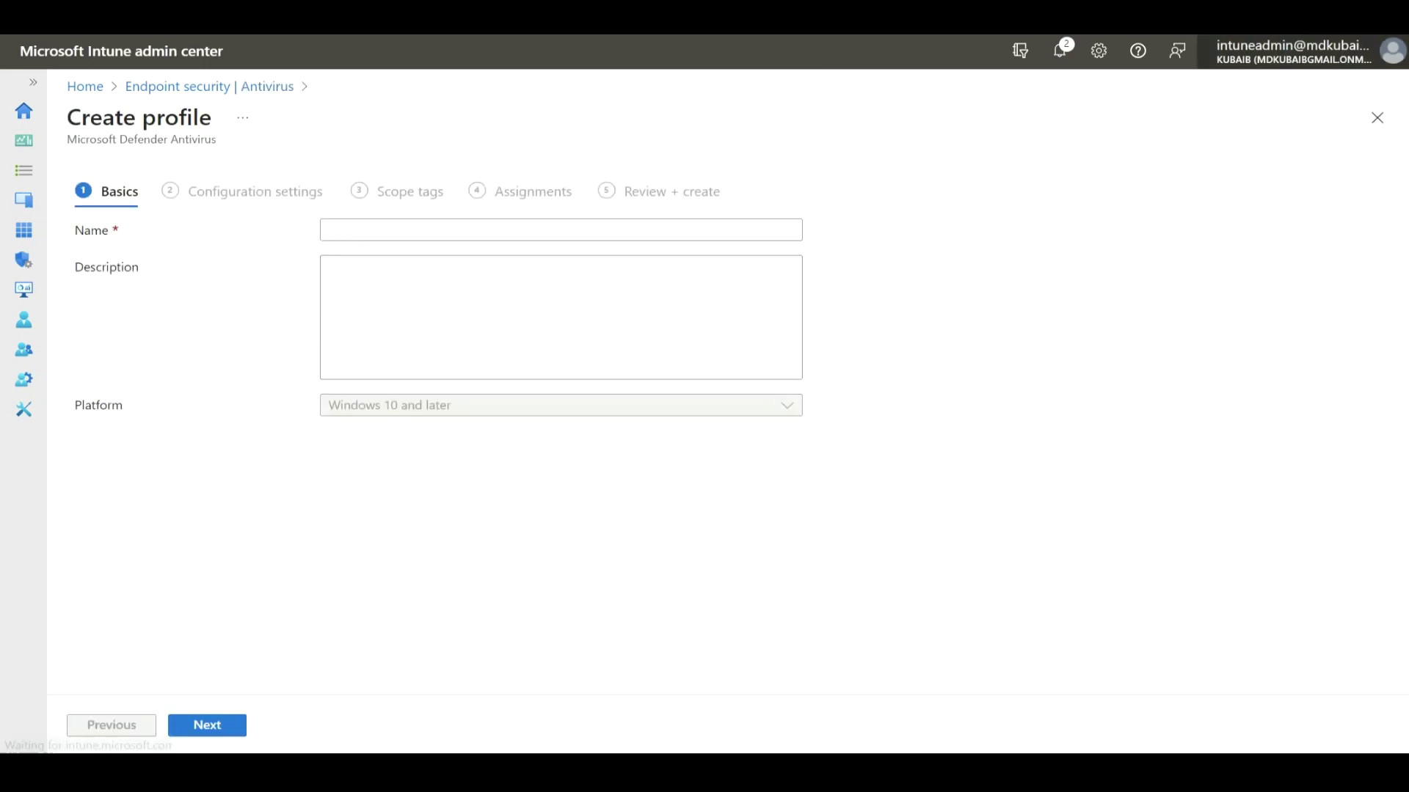
# Name the profile 'AV Policy', continue, and expand the Defender configuration section
pyautogui.write('AV Policy')
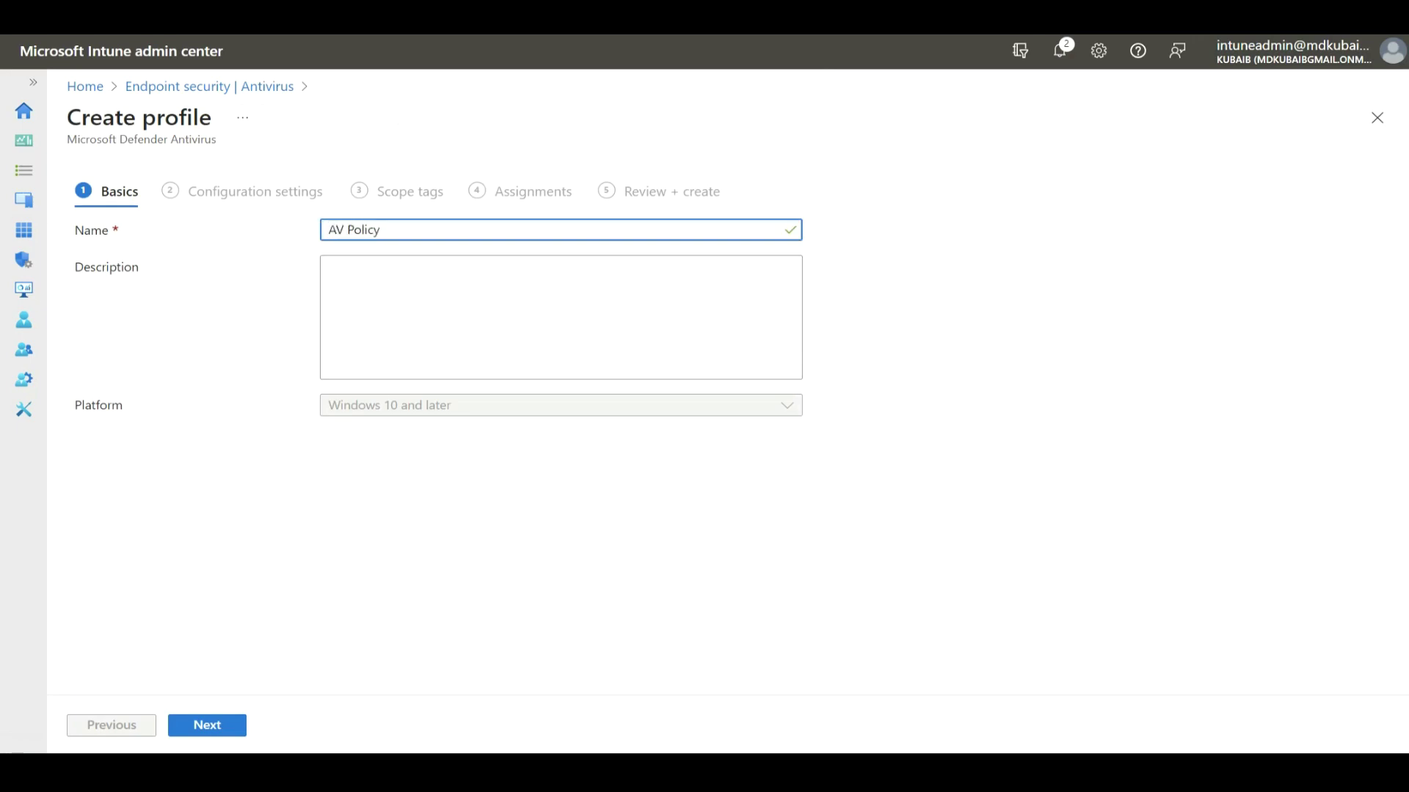
pyautogui.click(213, 726)
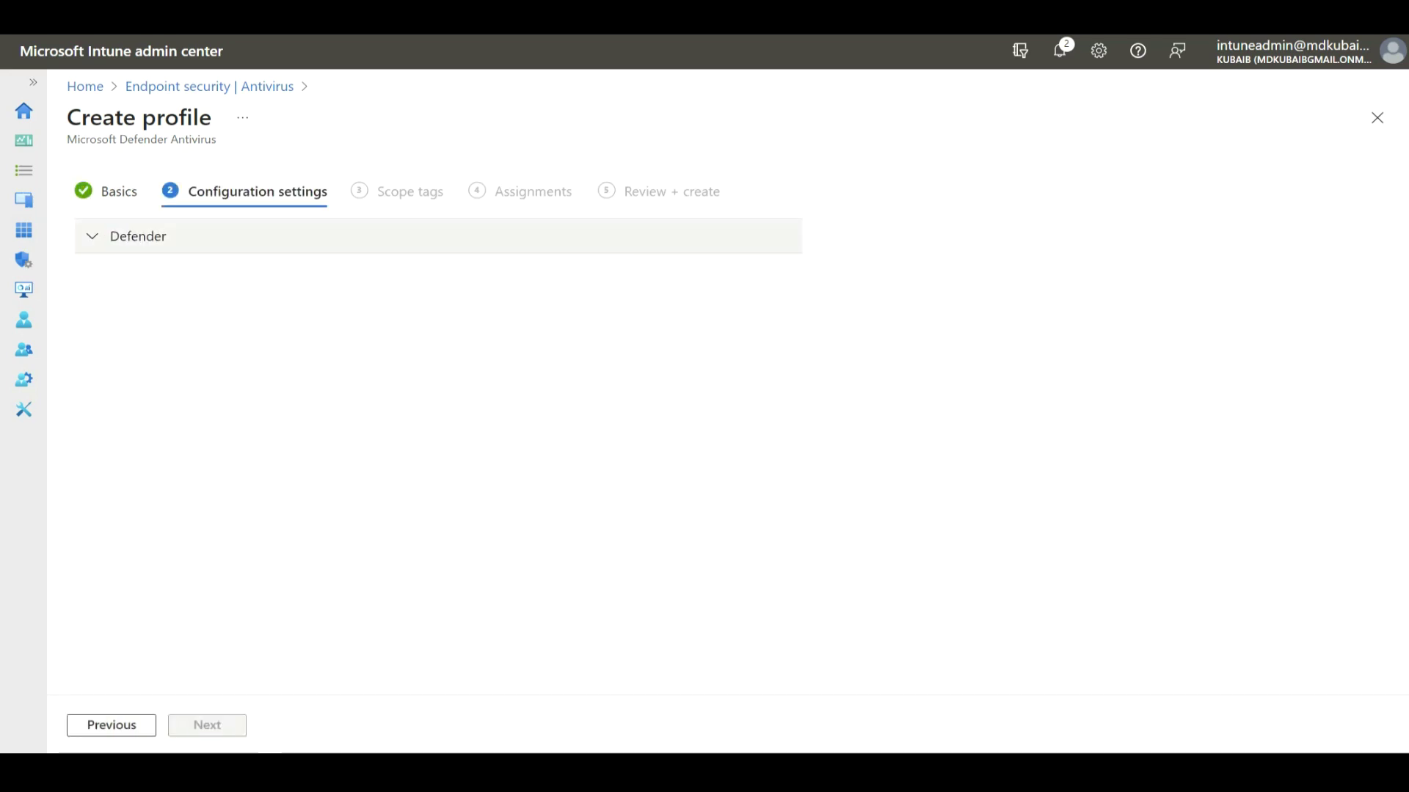
pyautogui.click(138, 236)
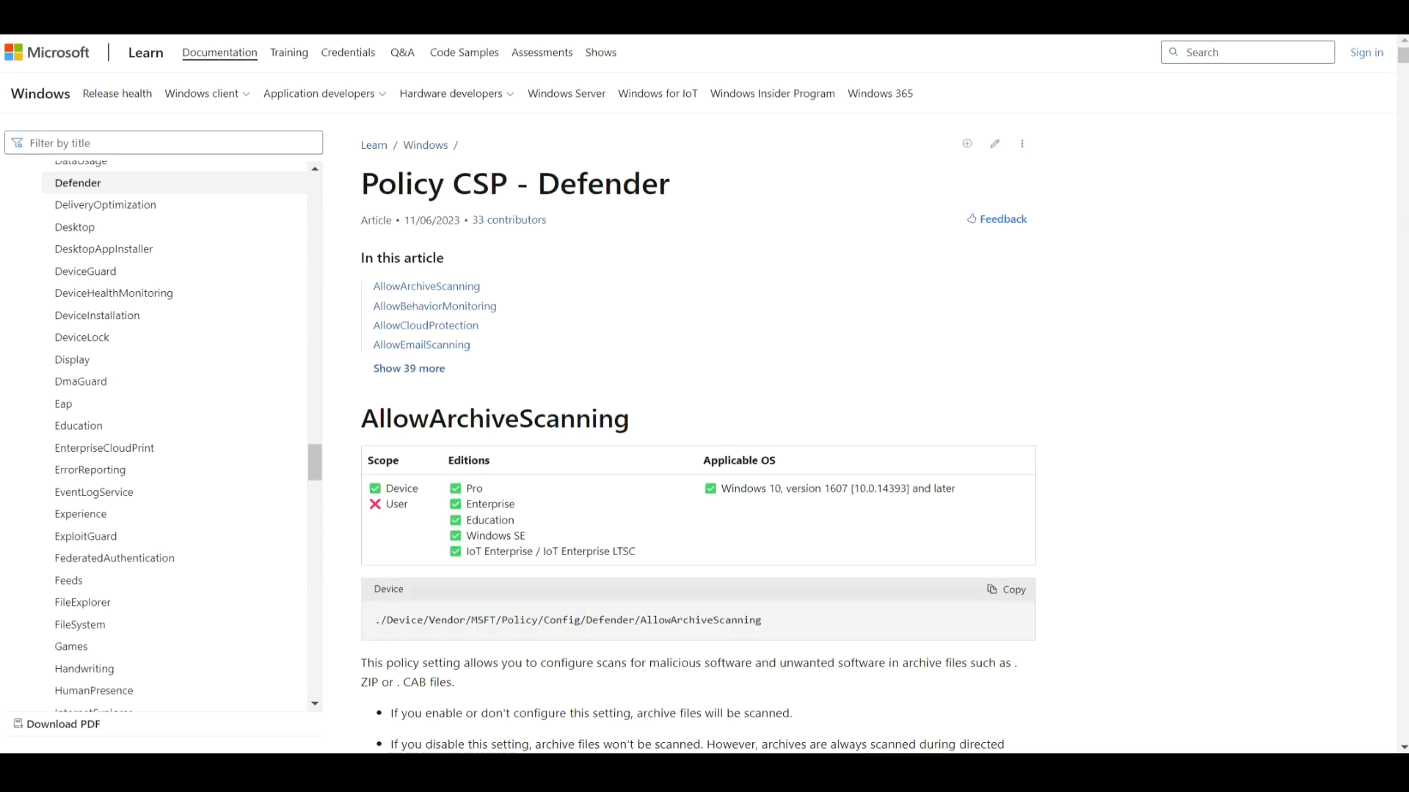
pyautogui.moveTo(671, 183); pyautogui.dragTo(376, 183)
pyautogui.scroll(-5, 697, 396)
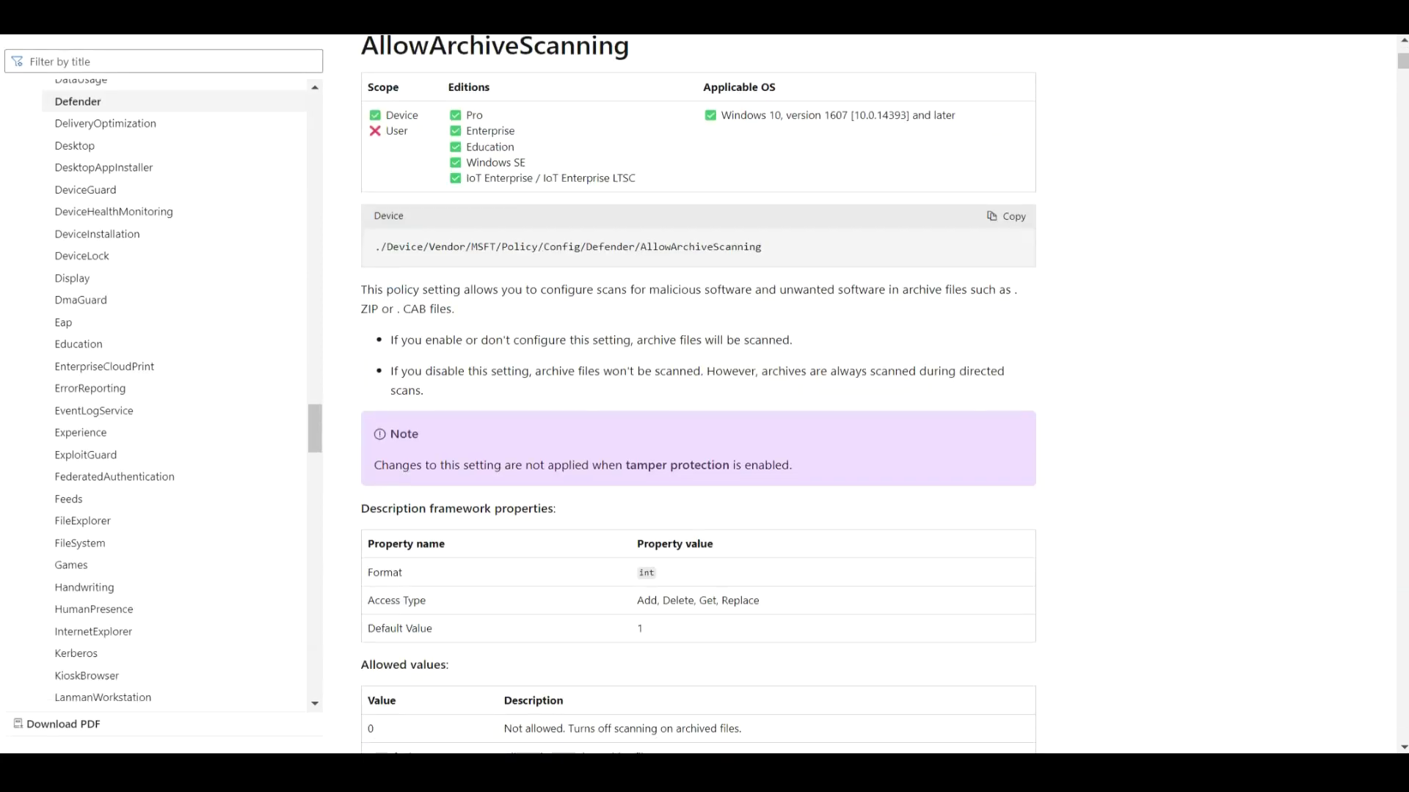
pyautogui.scroll(-10, 697, 396)
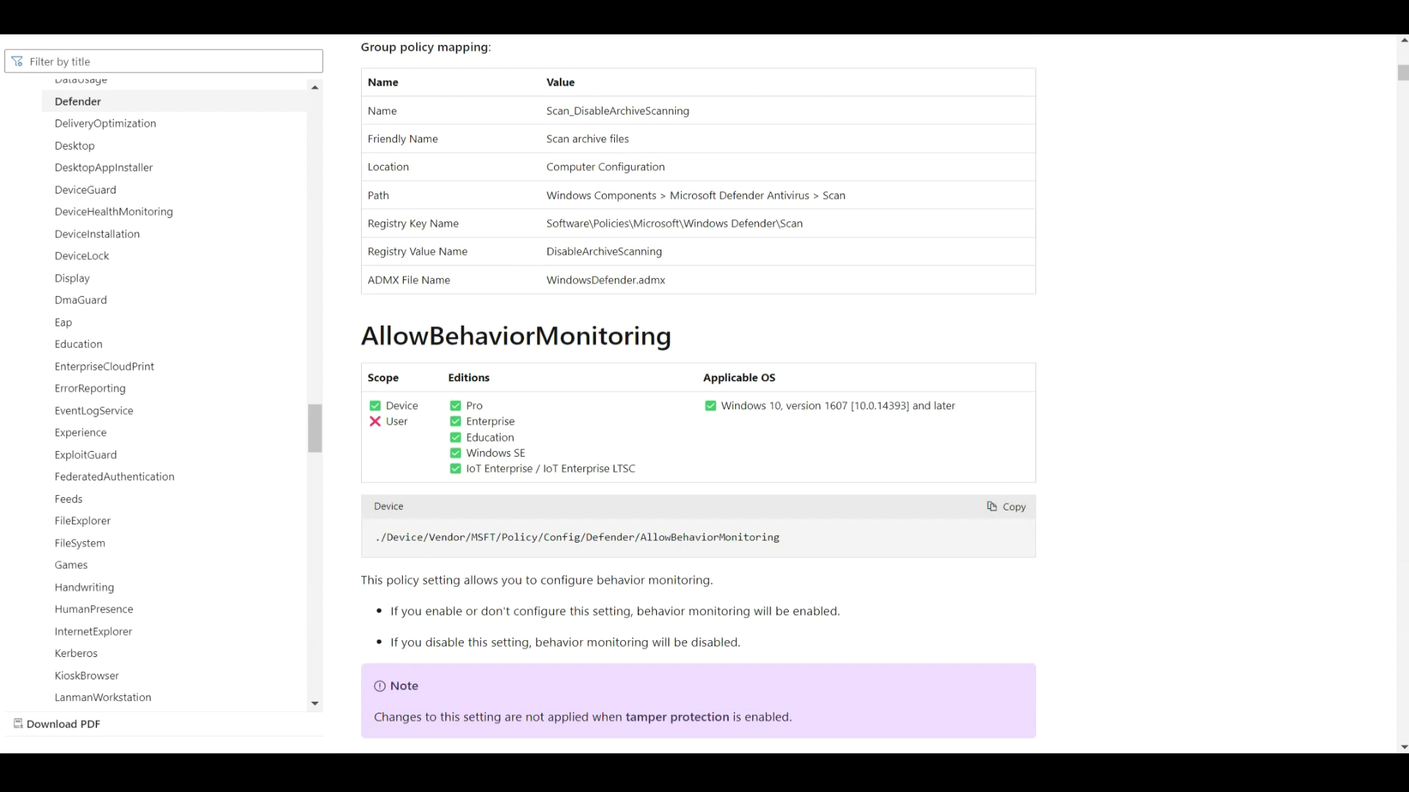
pyautogui.scroll(-3, 697, 397)
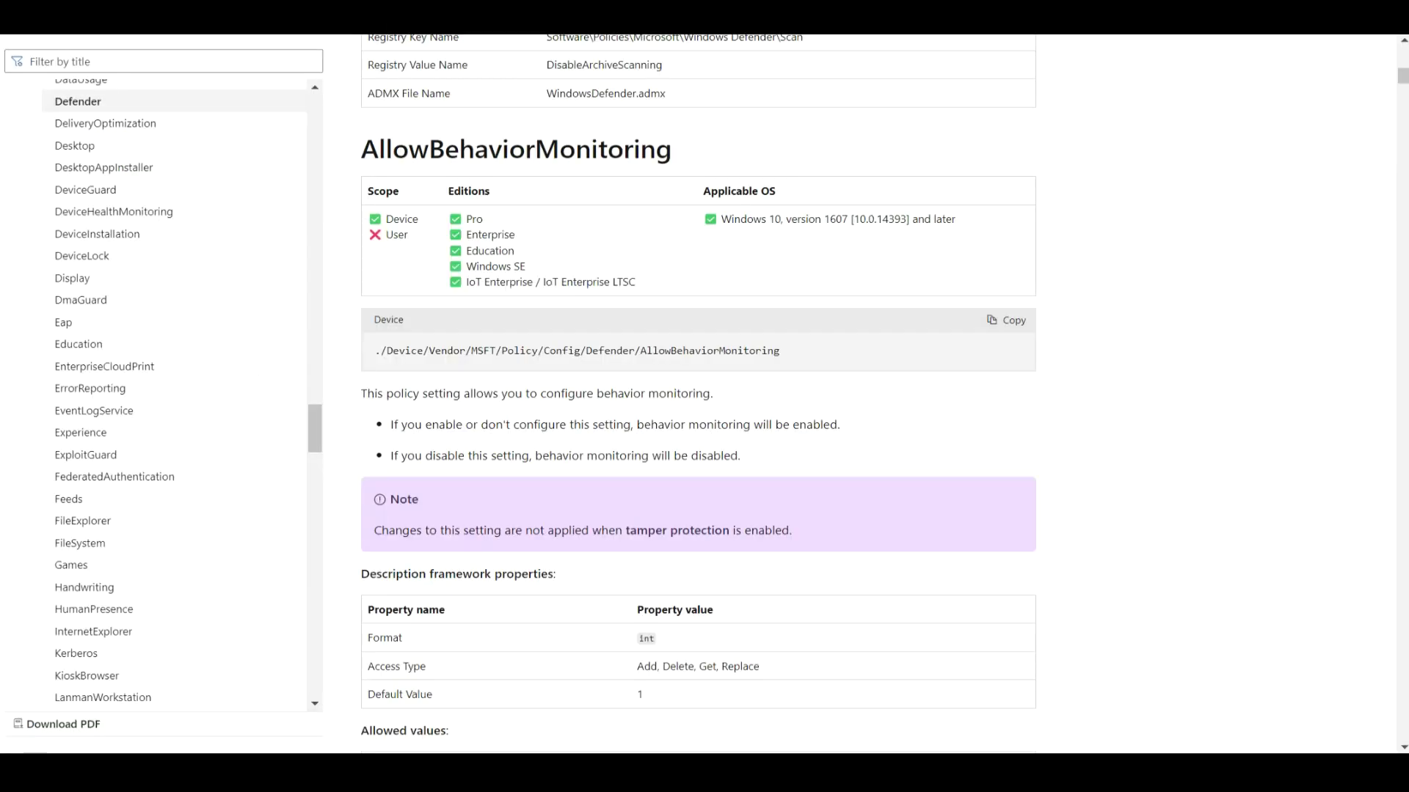
pyautogui.scroll(8, 697, 396)
pyautogui.scroll(10, 697, 396)
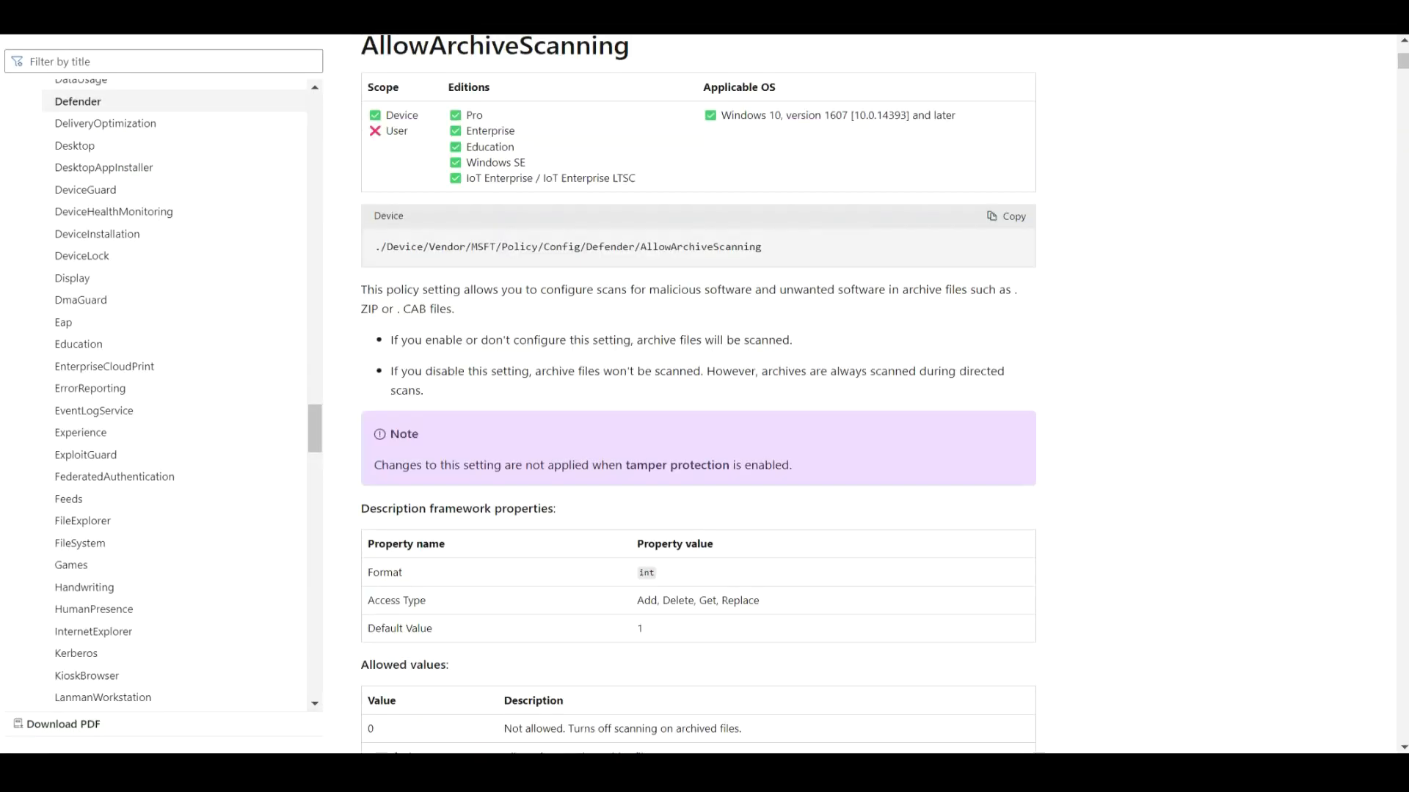
pyautogui.scroll(-3, 697, 396)
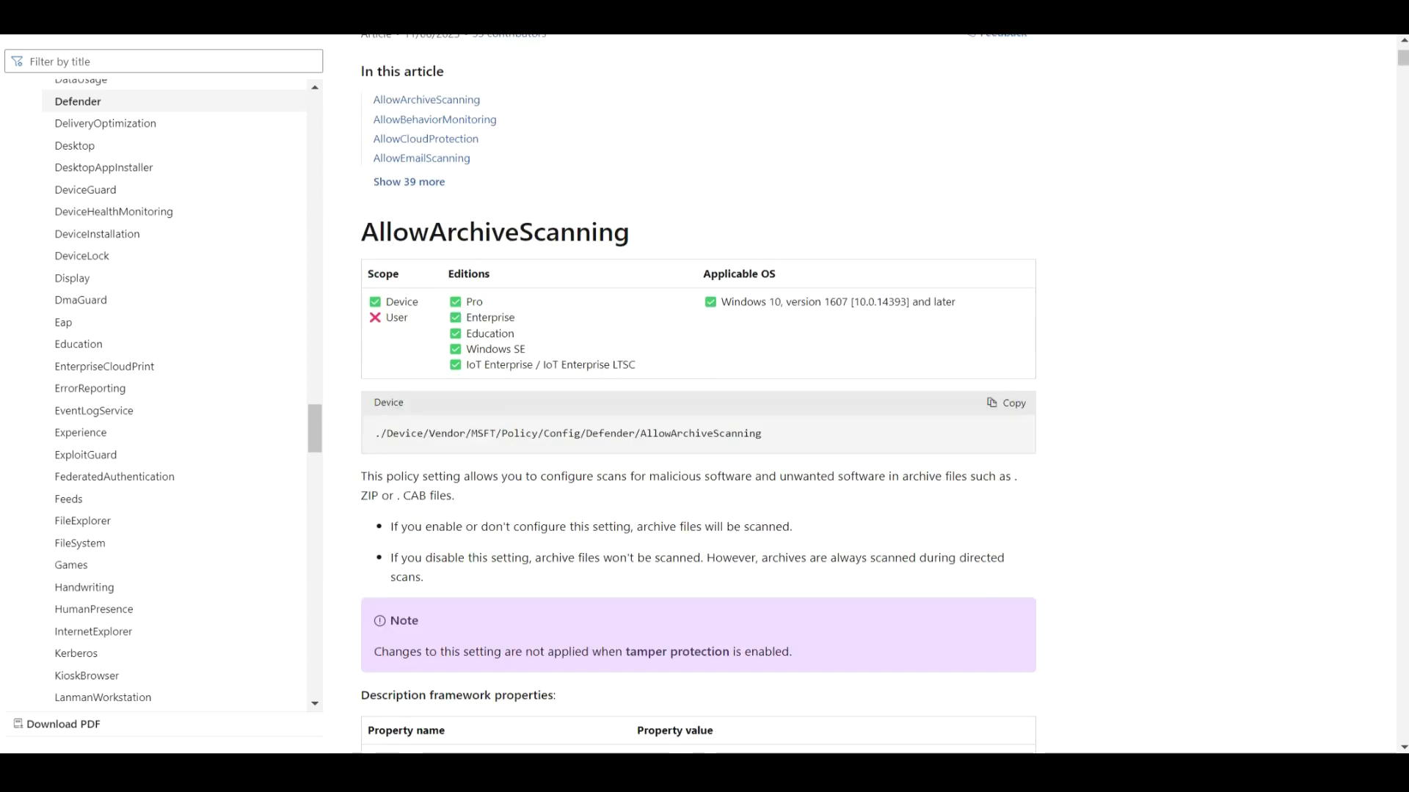
pyautogui.moveTo(373, 476); pyautogui.dragTo(955, 476)
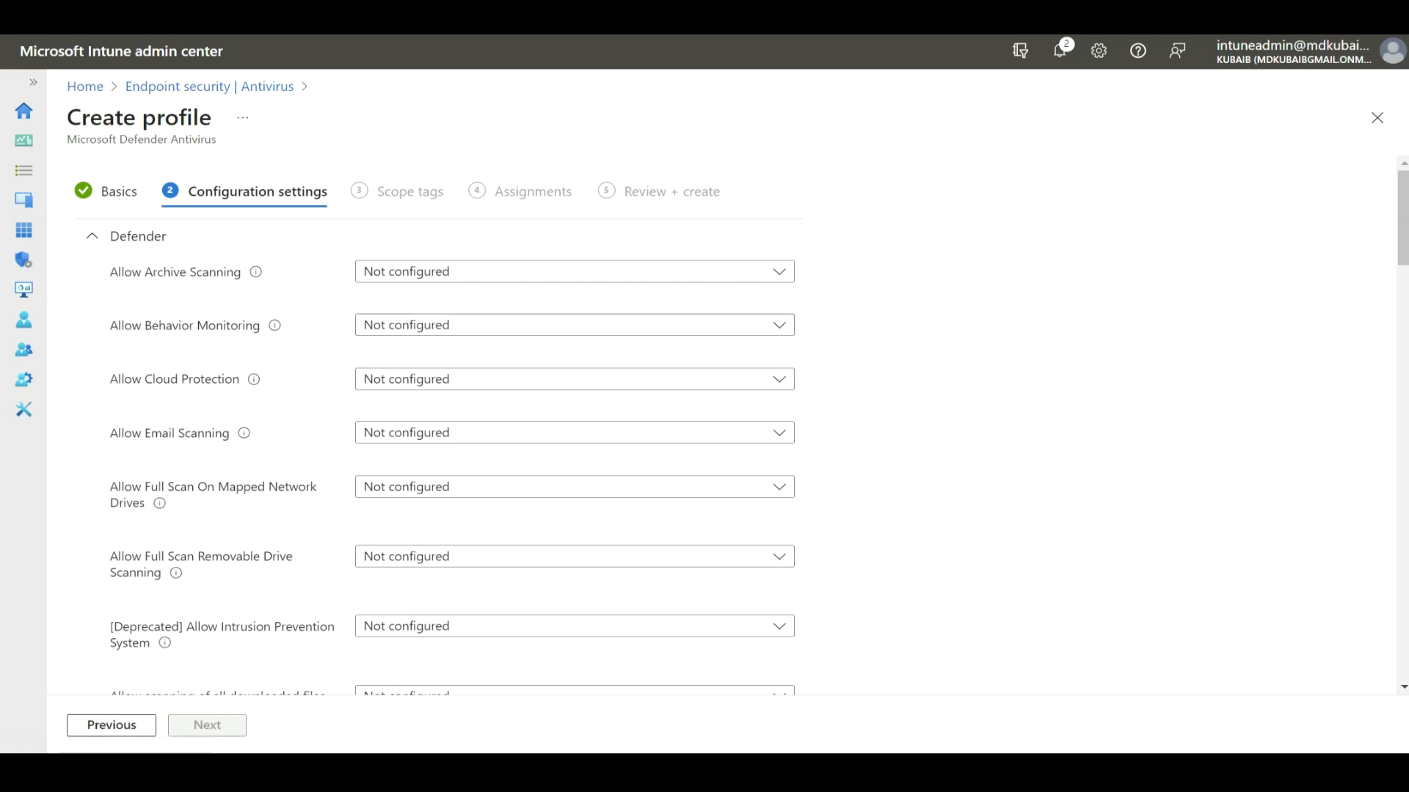
# Turn on real-time monitoring and enable network protection in block mode
pyautogui.scroll(-1, 572, 441)
pyautogui.scroll(-1, 572, 440)
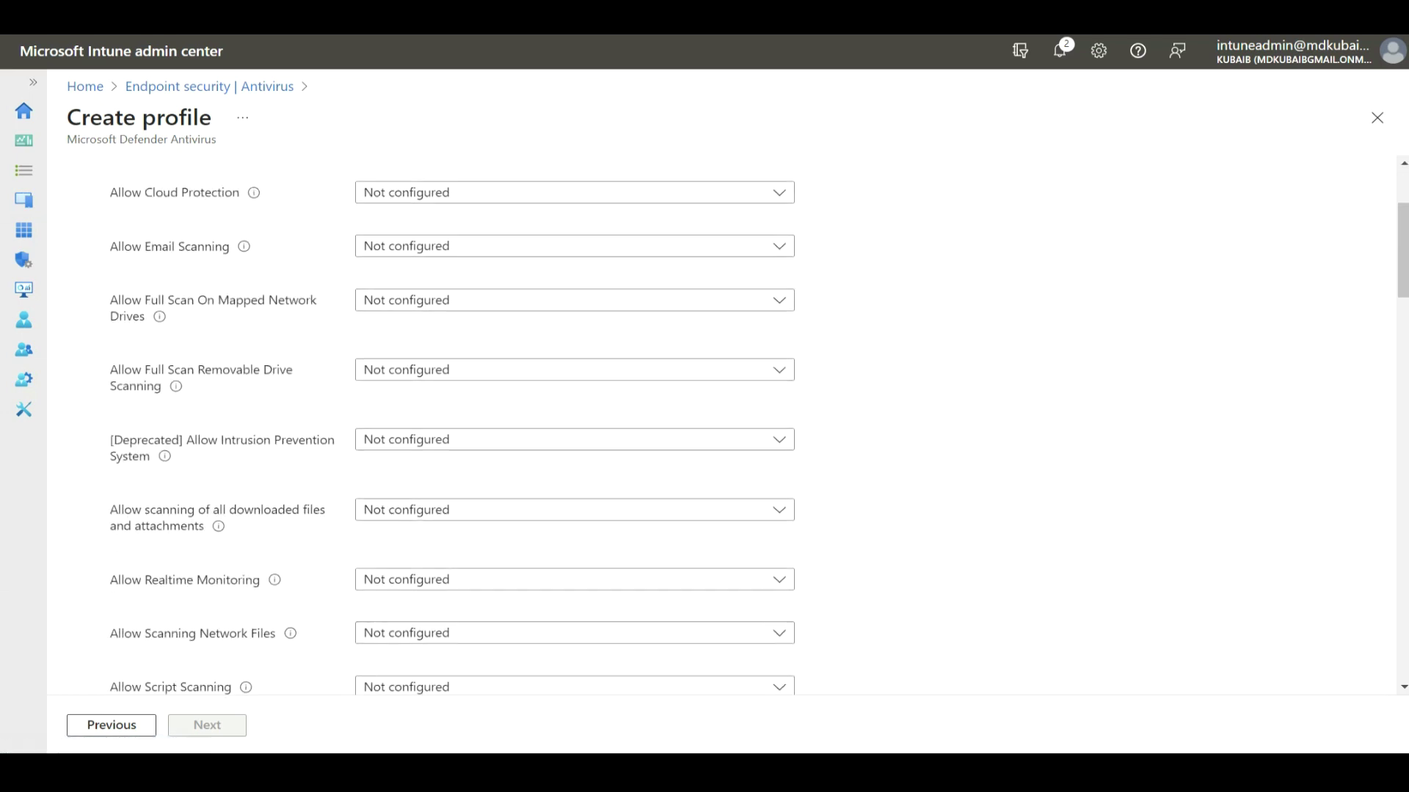
pyautogui.click(572, 579)
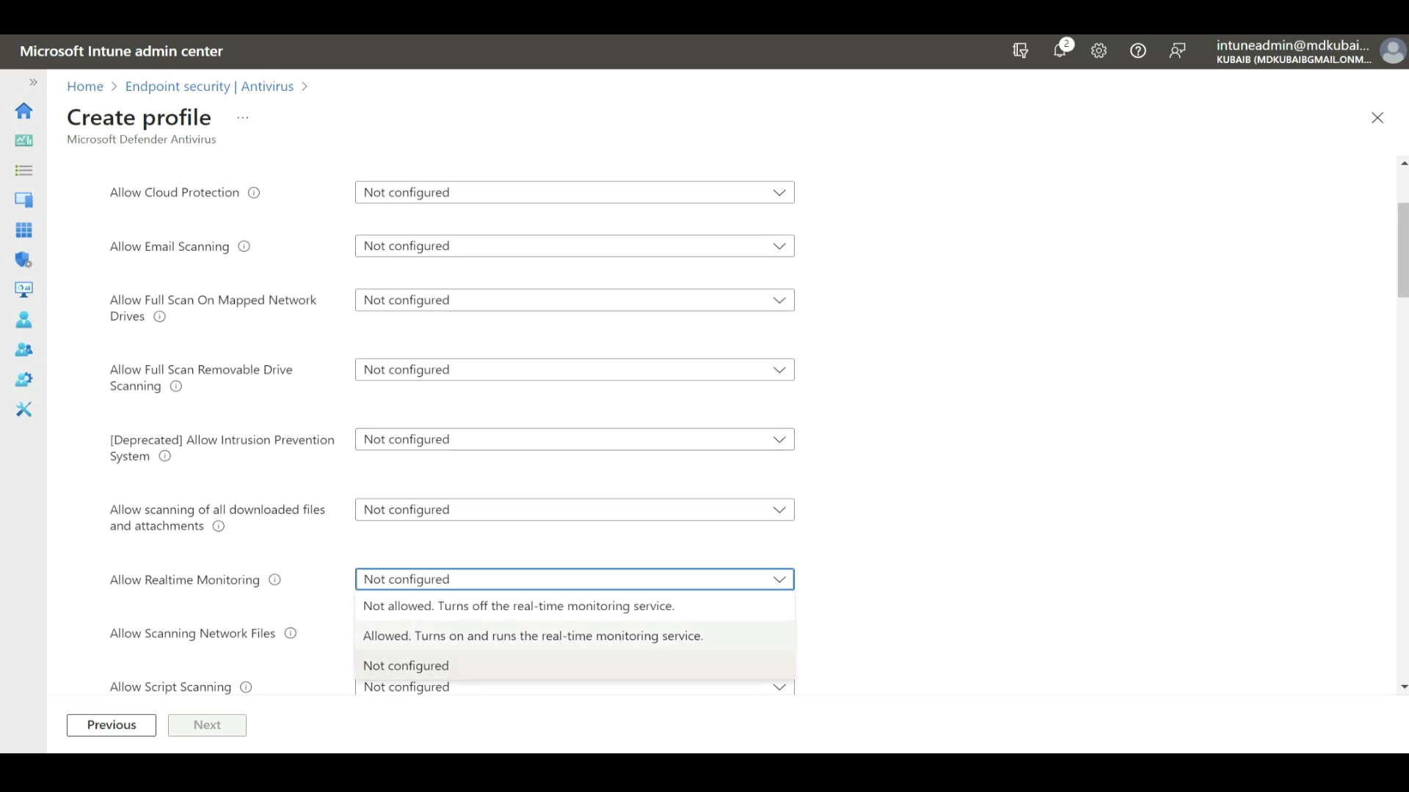
pyautogui.click(532, 636)
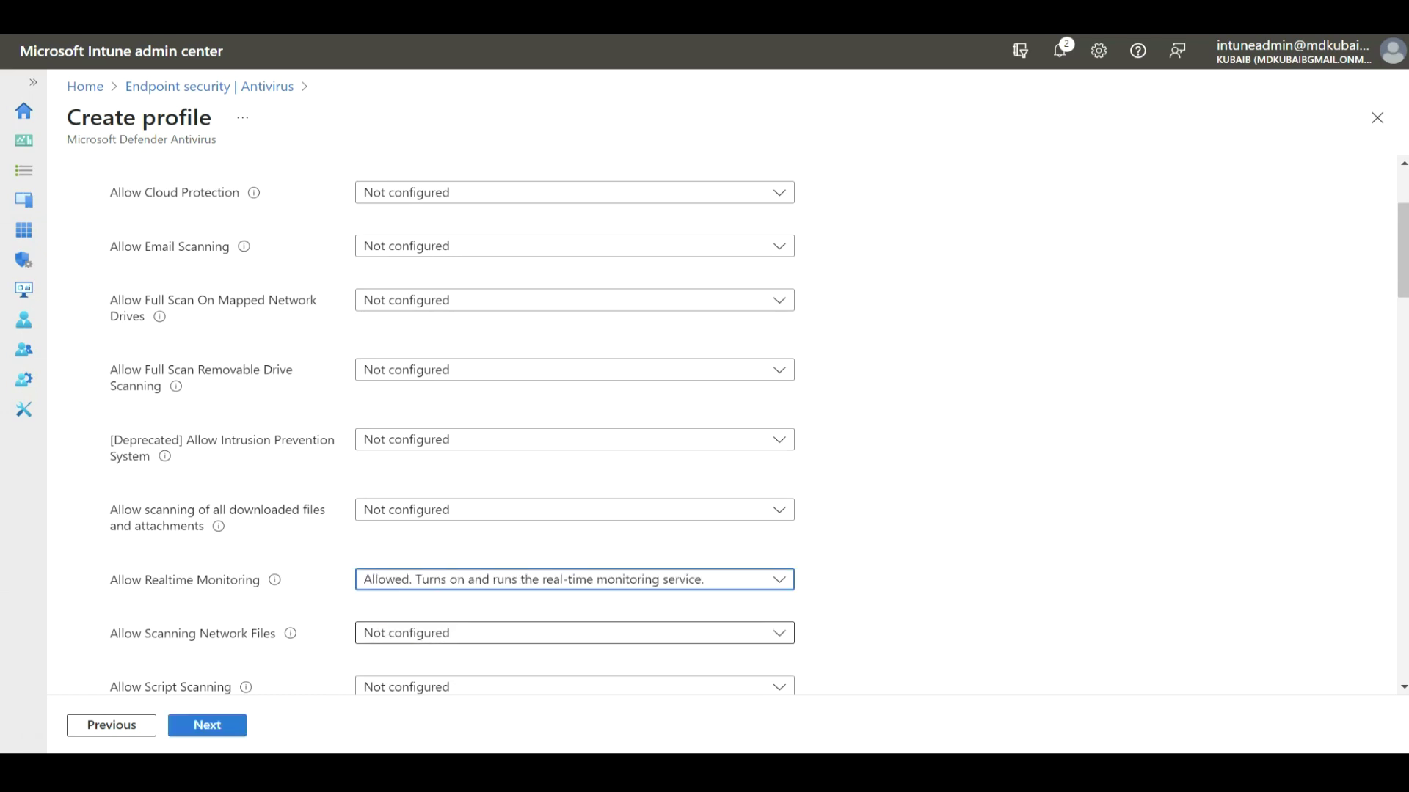
pyautogui.scroll(-6, 573, 426)
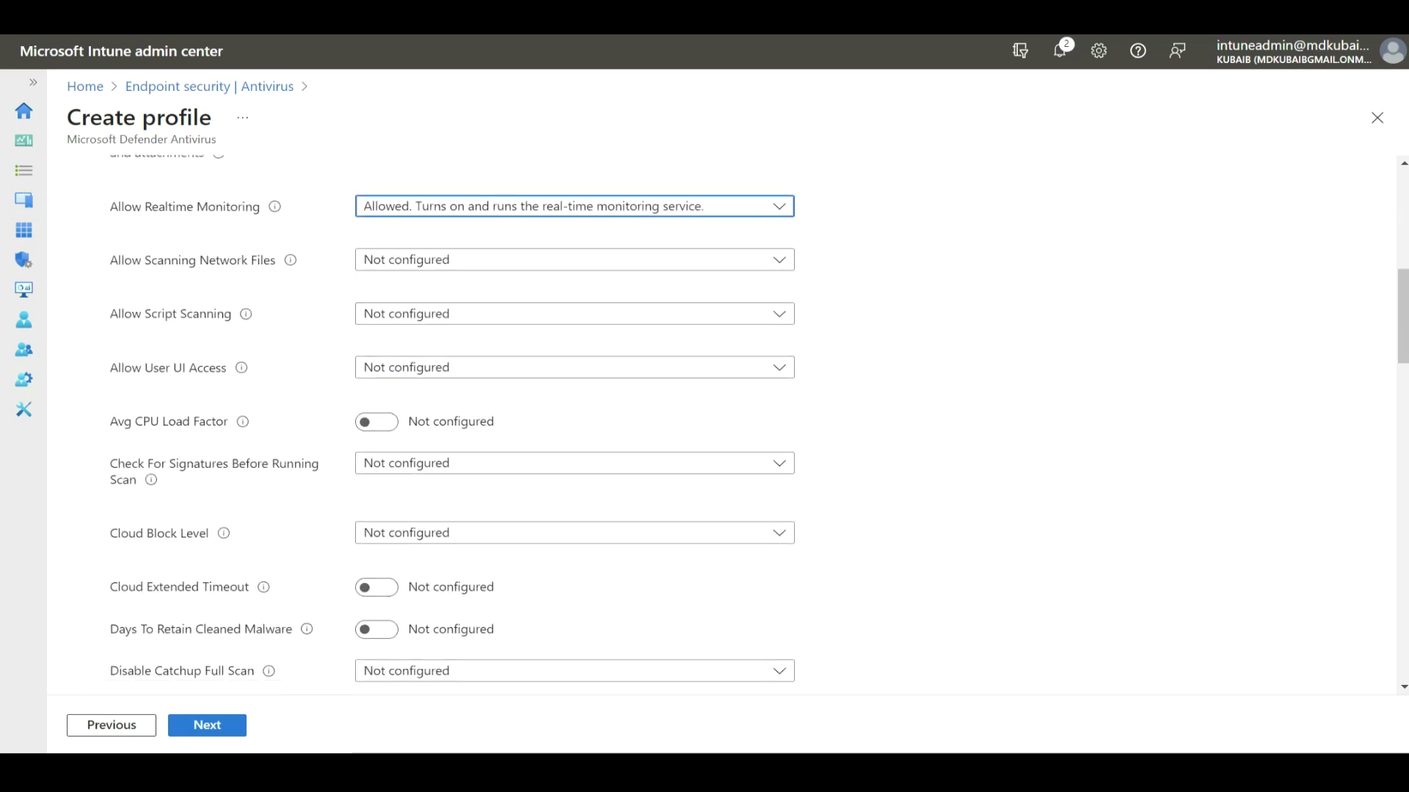
pyautogui.scroll(-1, 573, 425)
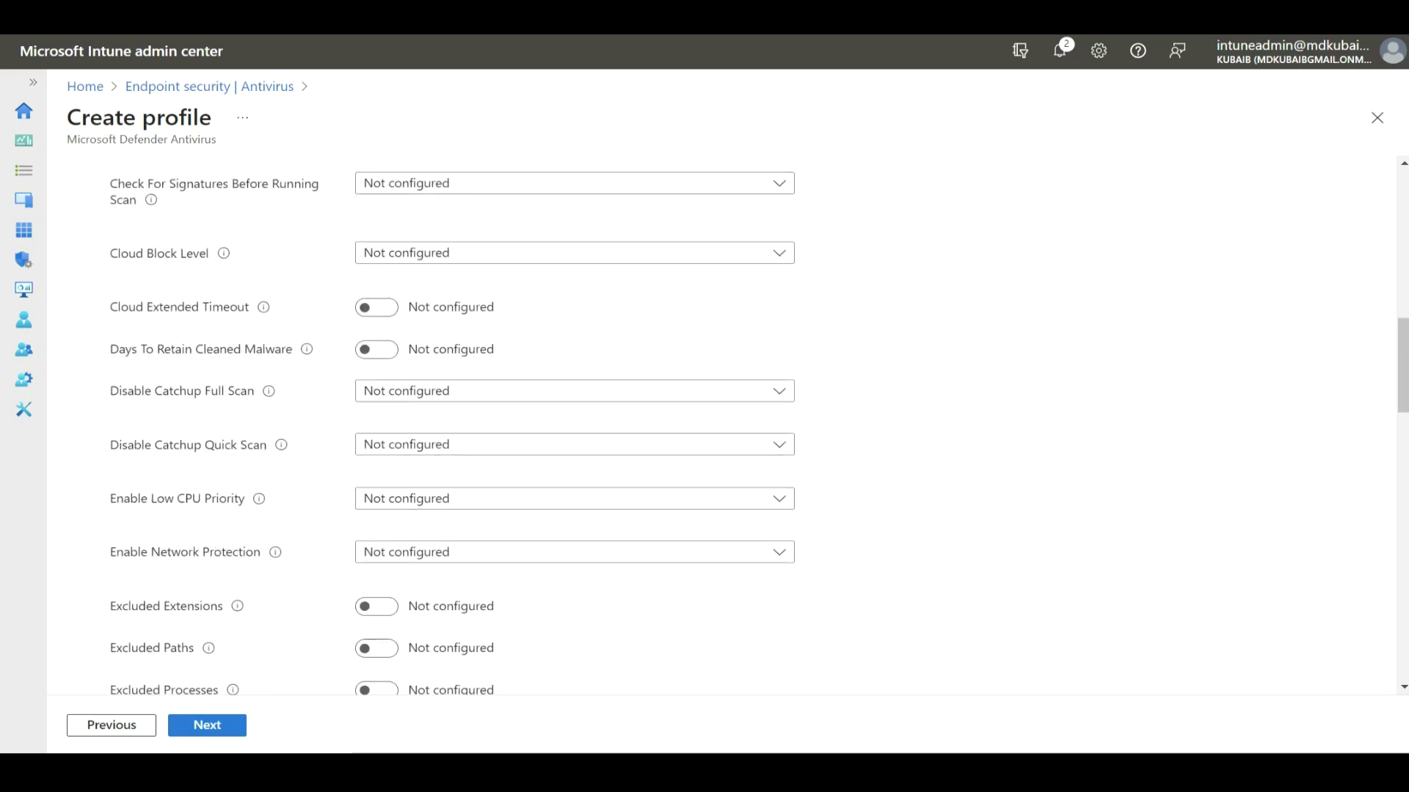
pyautogui.click(572, 552)
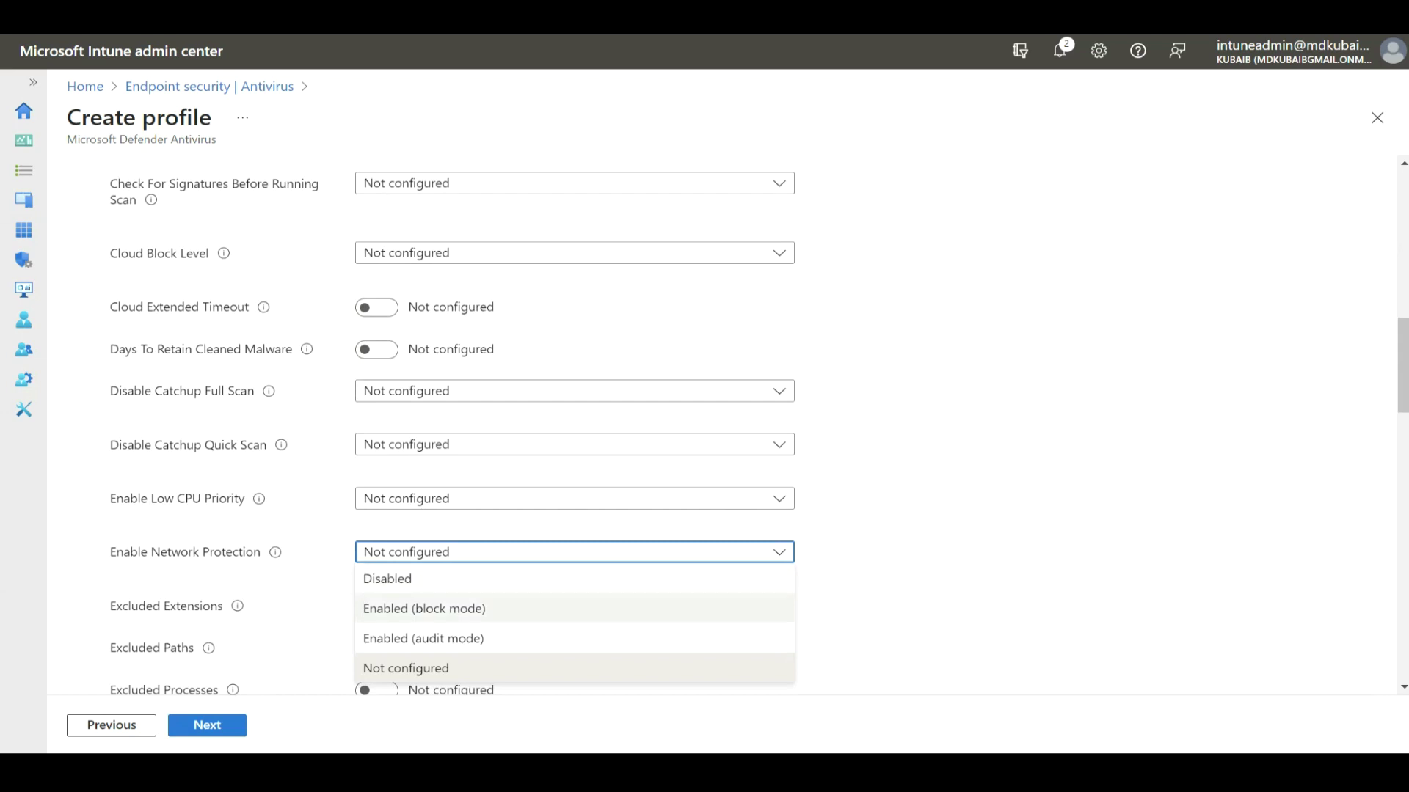
pyautogui.click(424, 608)
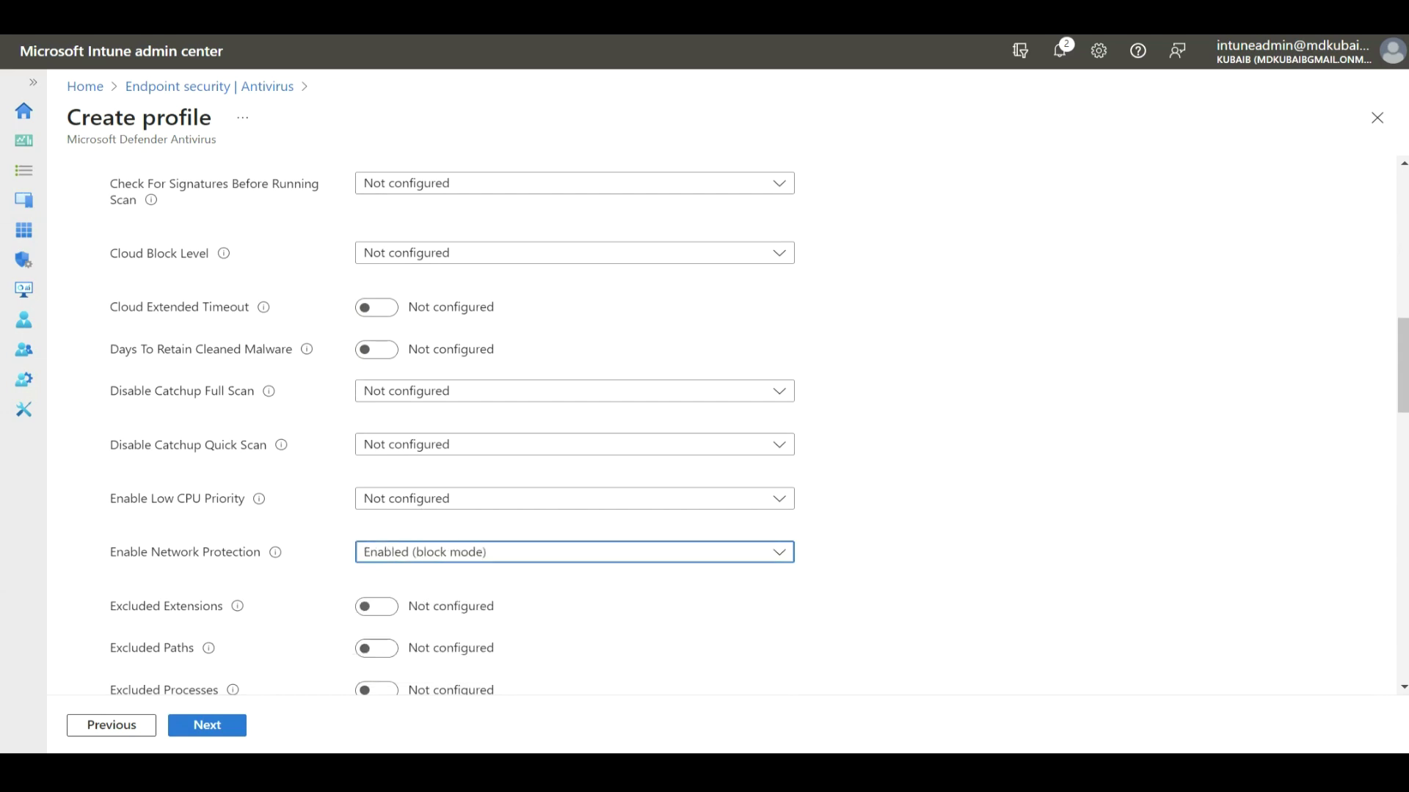
pyautogui.scroll(-3, 573, 426)
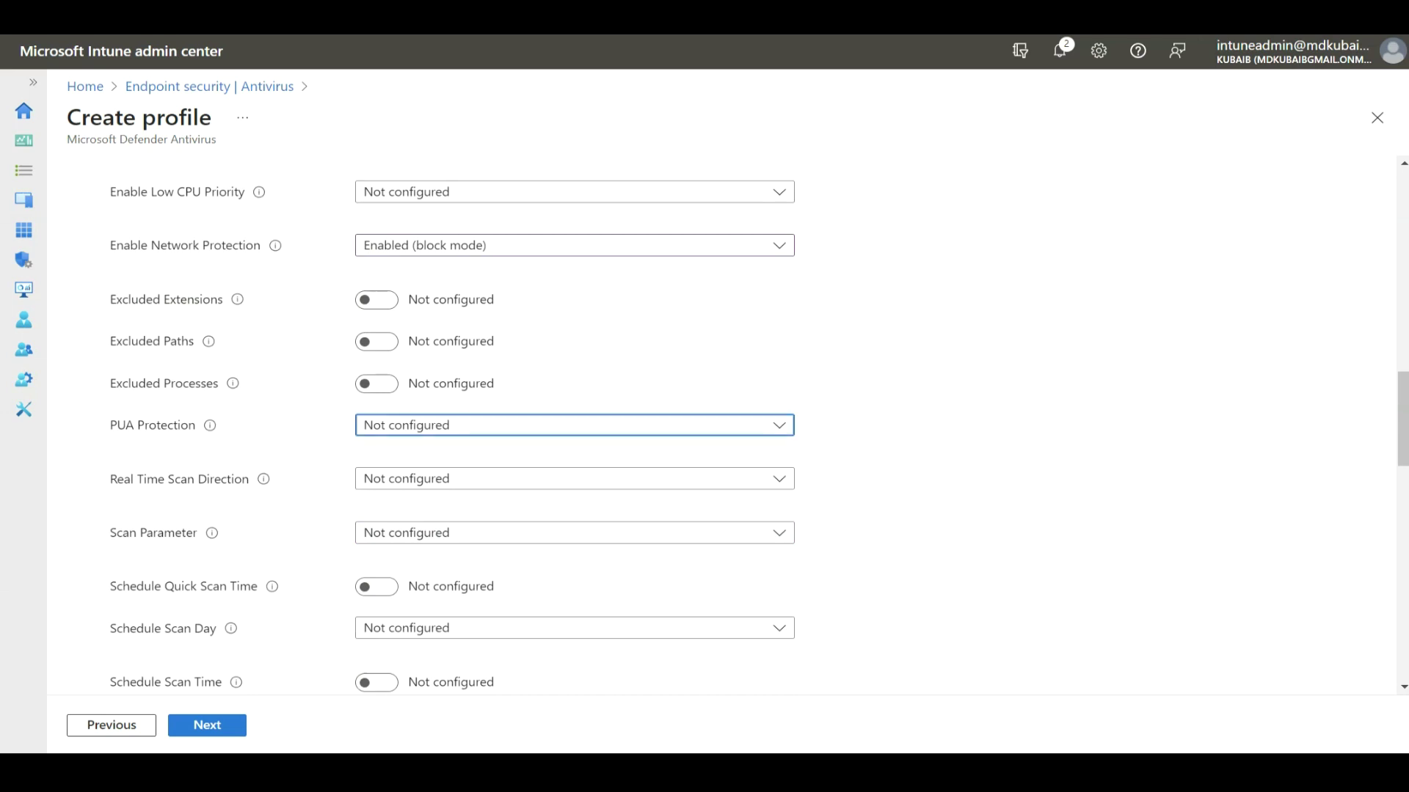
# Set PUA Protection to block, scan direction to monitor all files, and scan type to Full scan
pyautogui.click(573, 426)
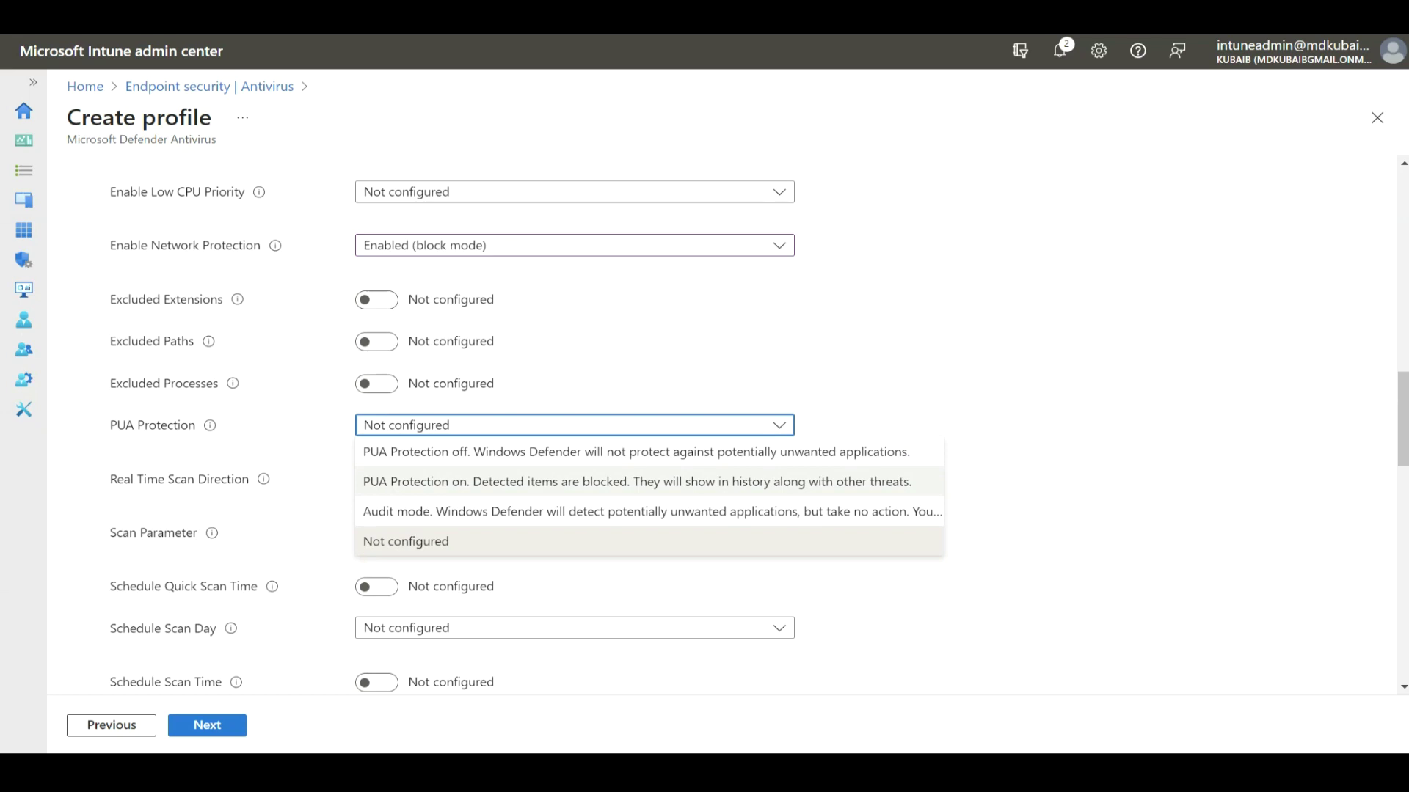
pyautogui.click(636, 482)
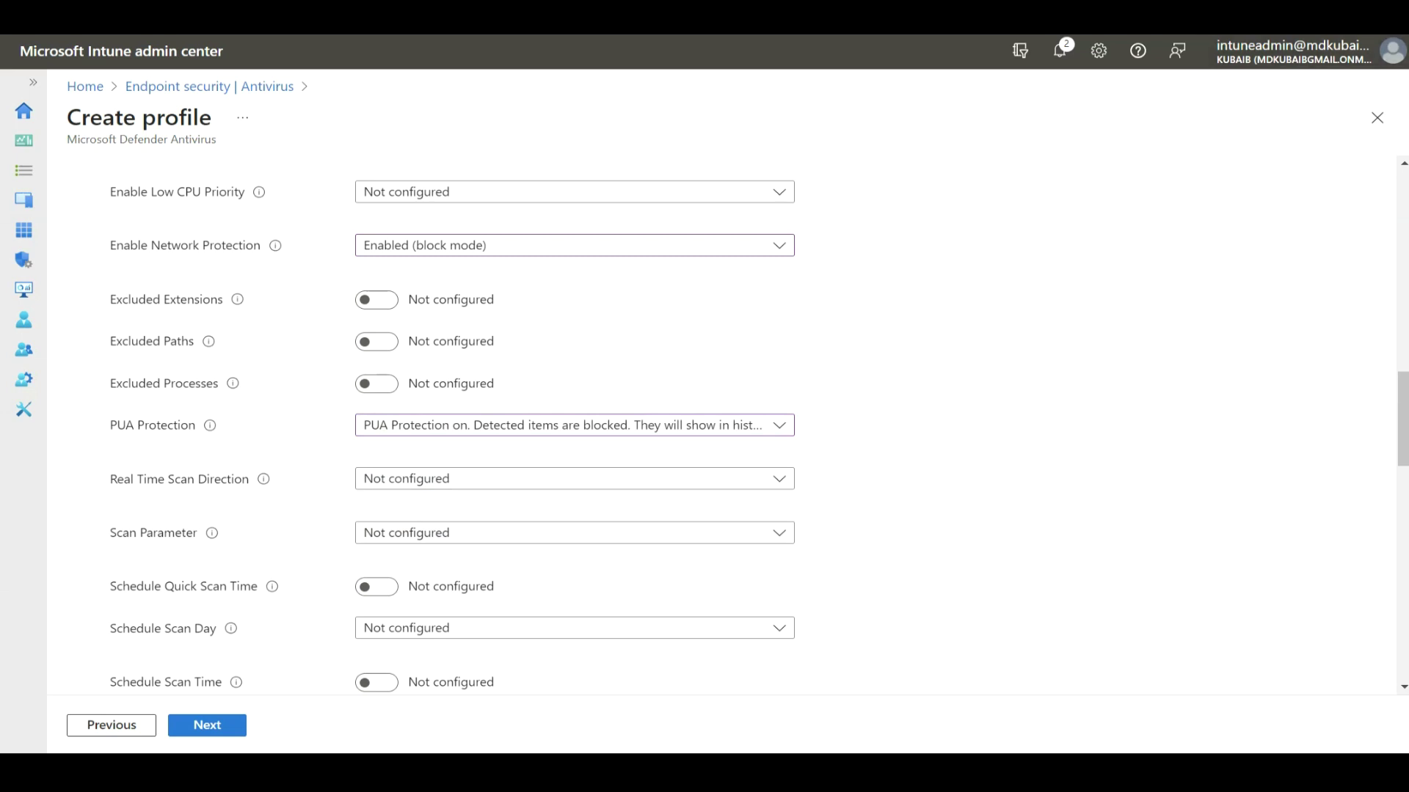
pyautogui.click(572, 478)
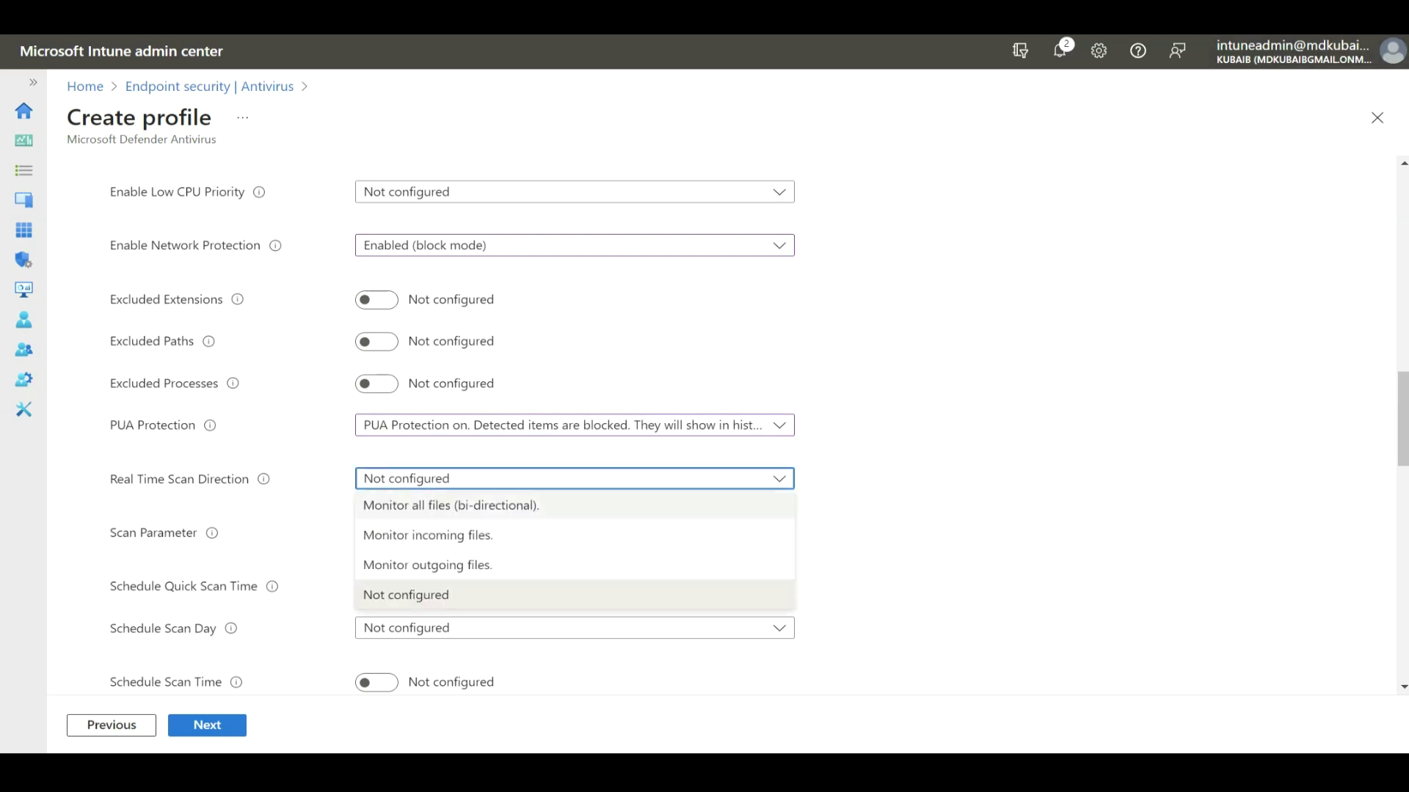
pyautogui.click(451, 505)
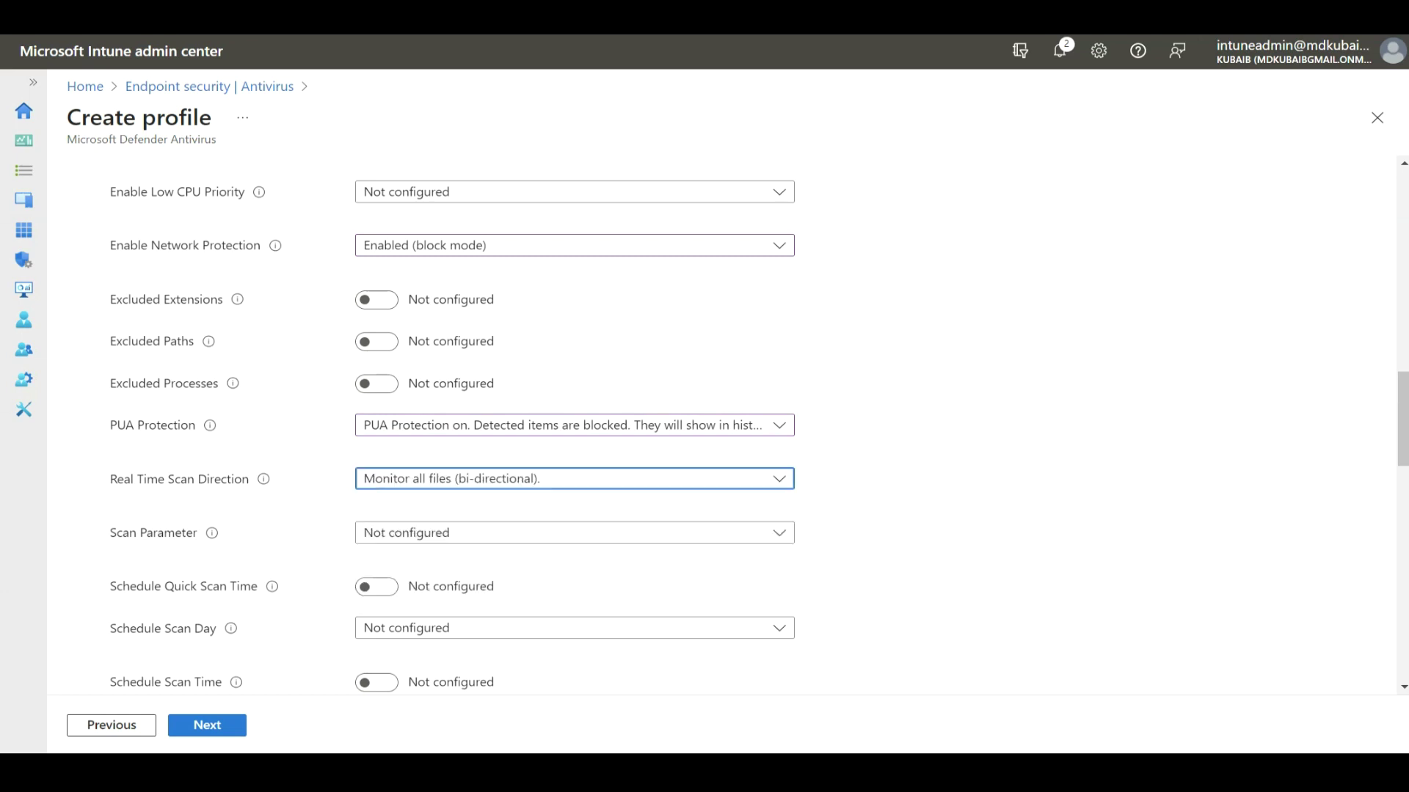
pyautogui.click(572, 533)
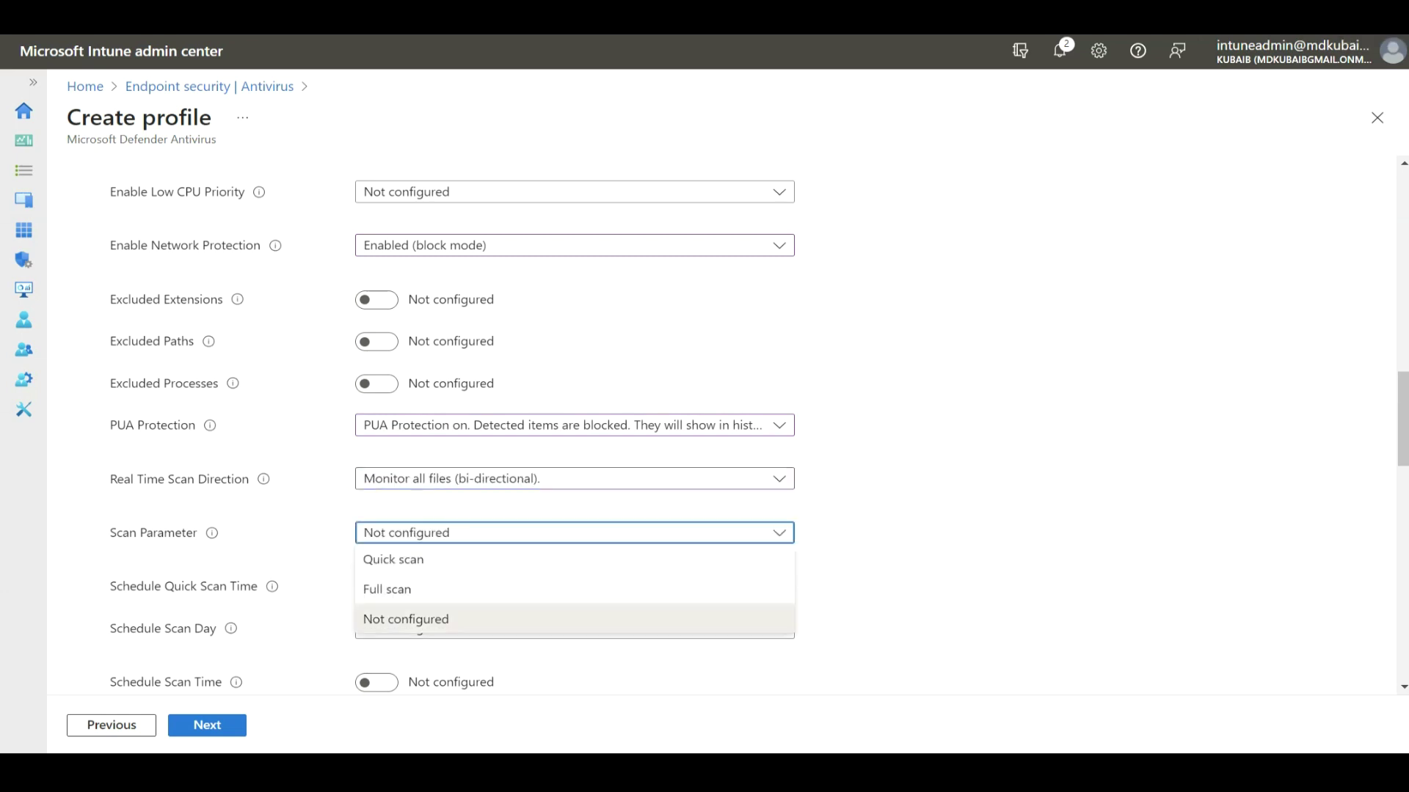
pyautogui.click(388, 590)
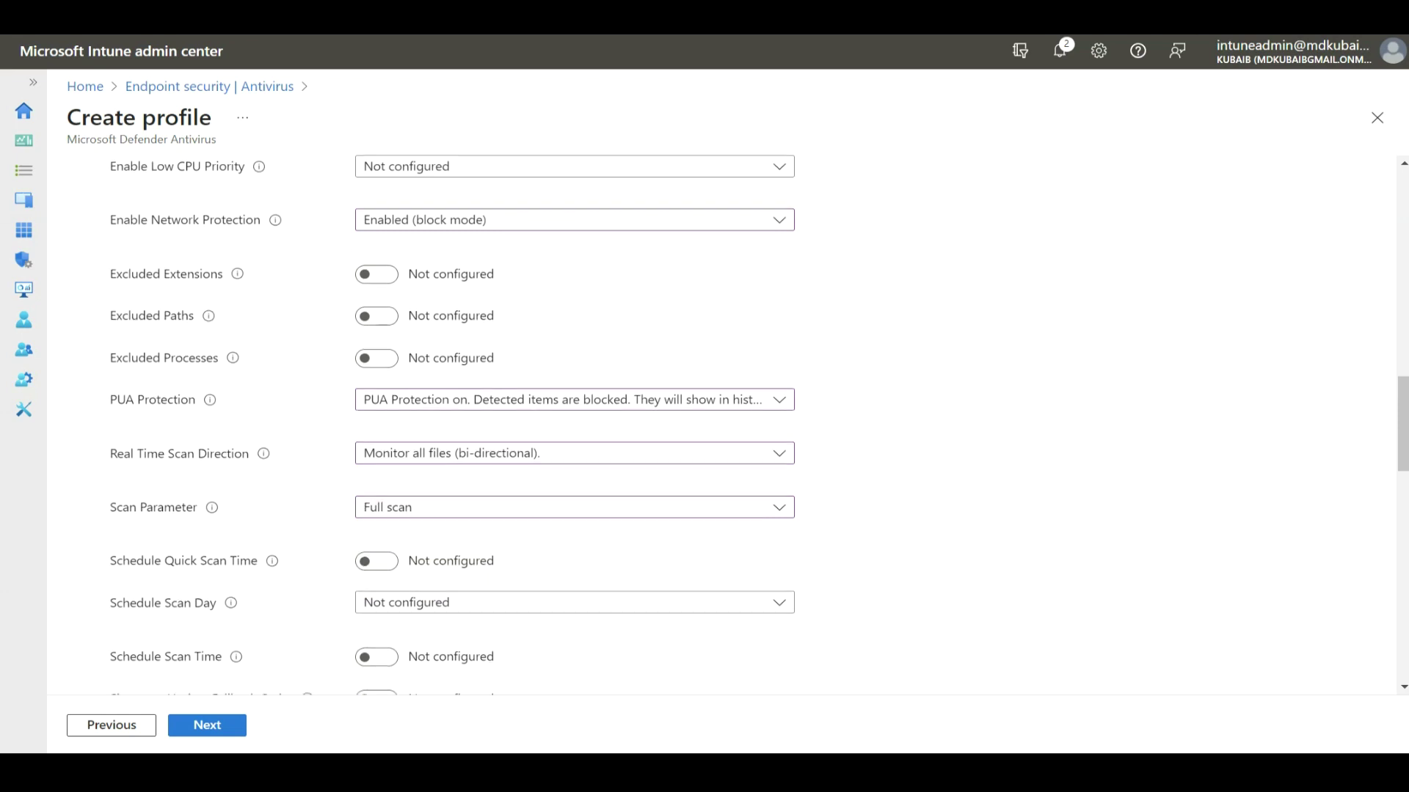
# Enable Schedule Quick Scan Time and set its value to 0
pyautogui.scroll(-1, 726, 422)
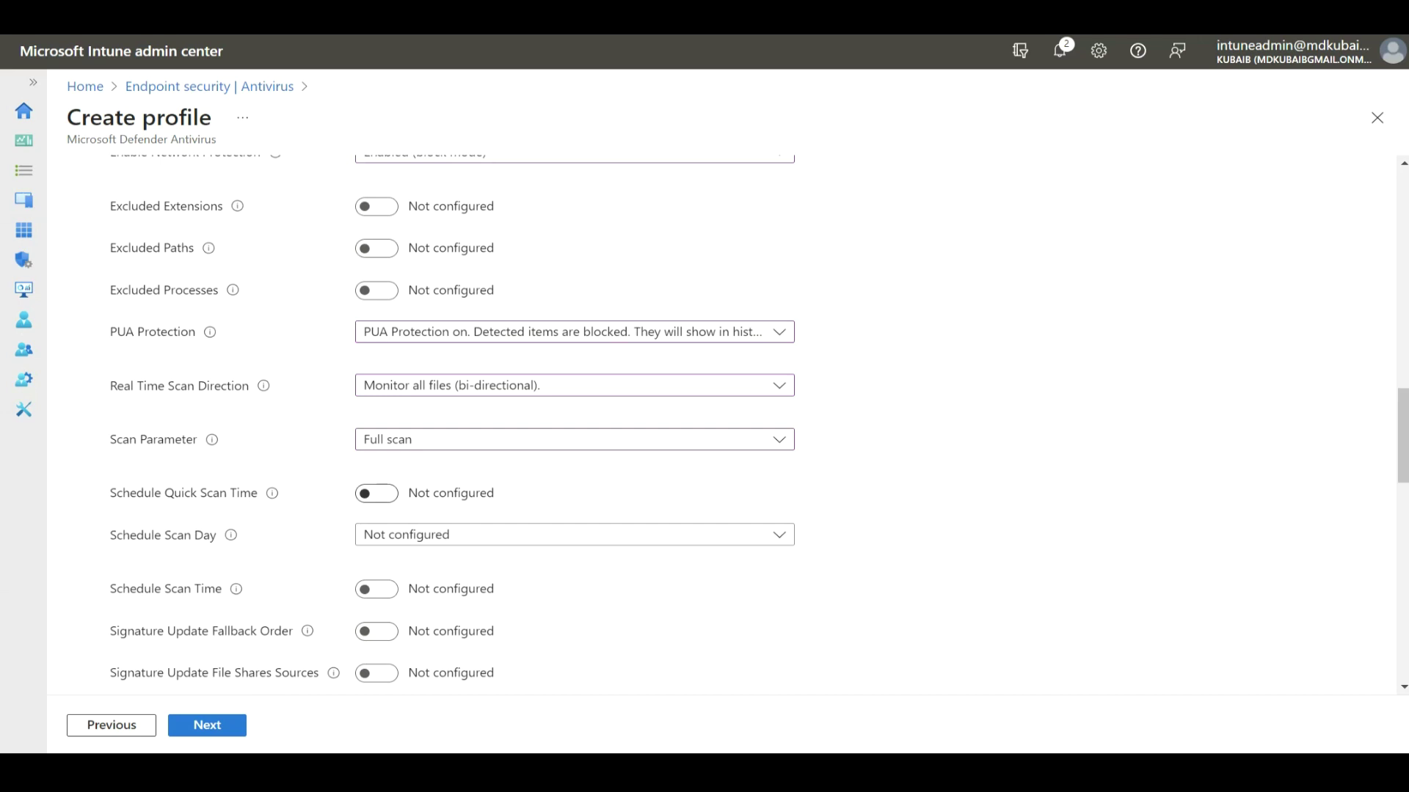
pyautogui.click(376, 493)
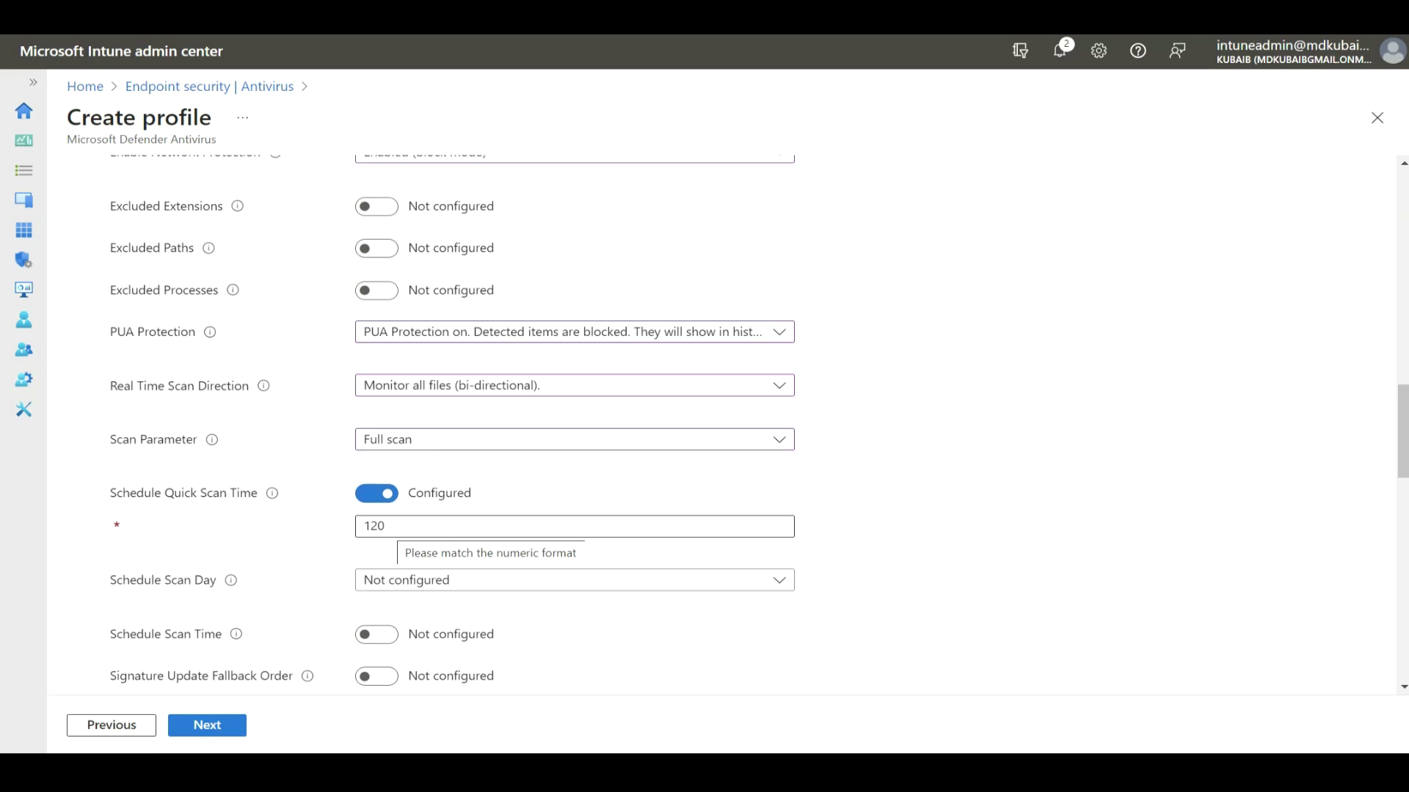
pyautogui.press('Tab')
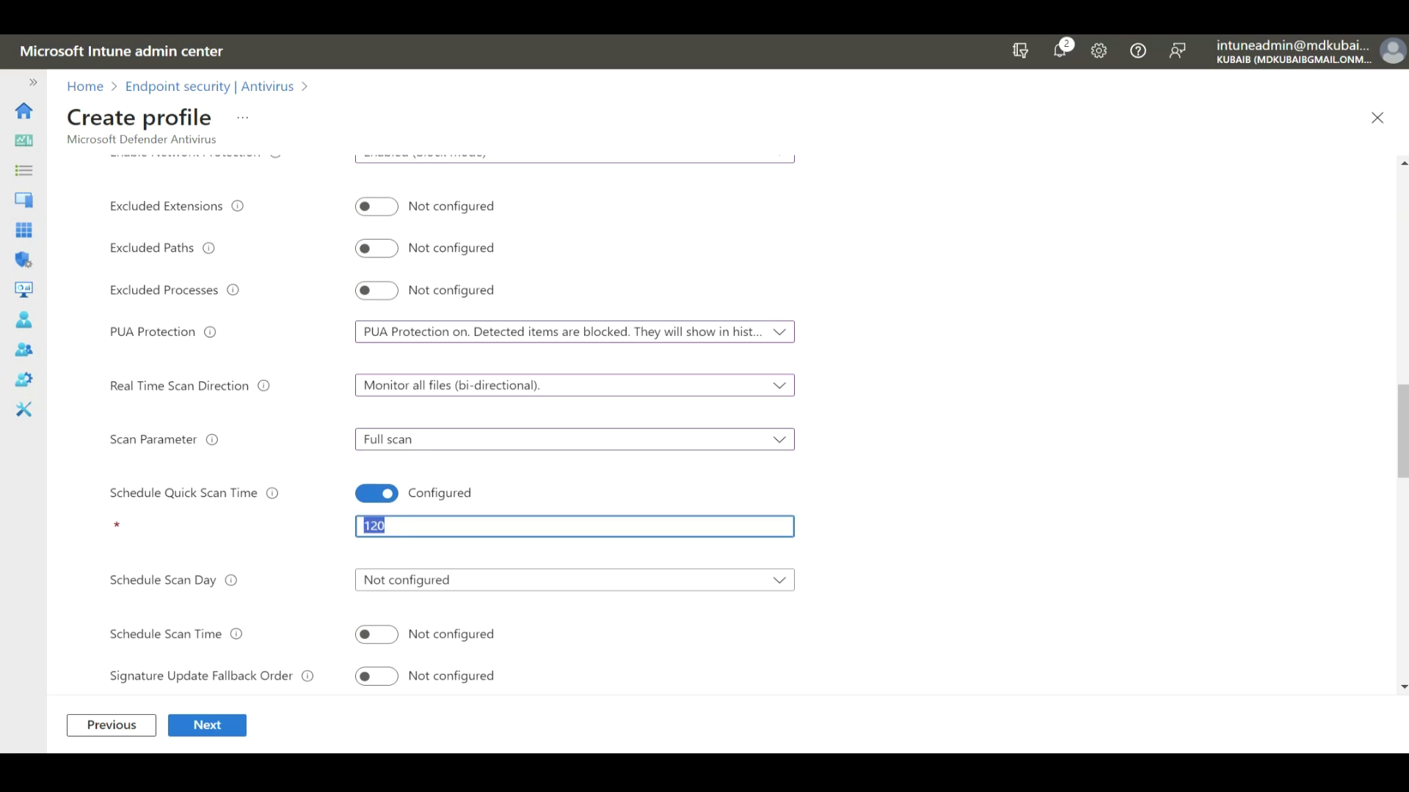
pyautogui.write('60')
pyautogui.press('BackSpace')
pyautogui.press('BackSpace')
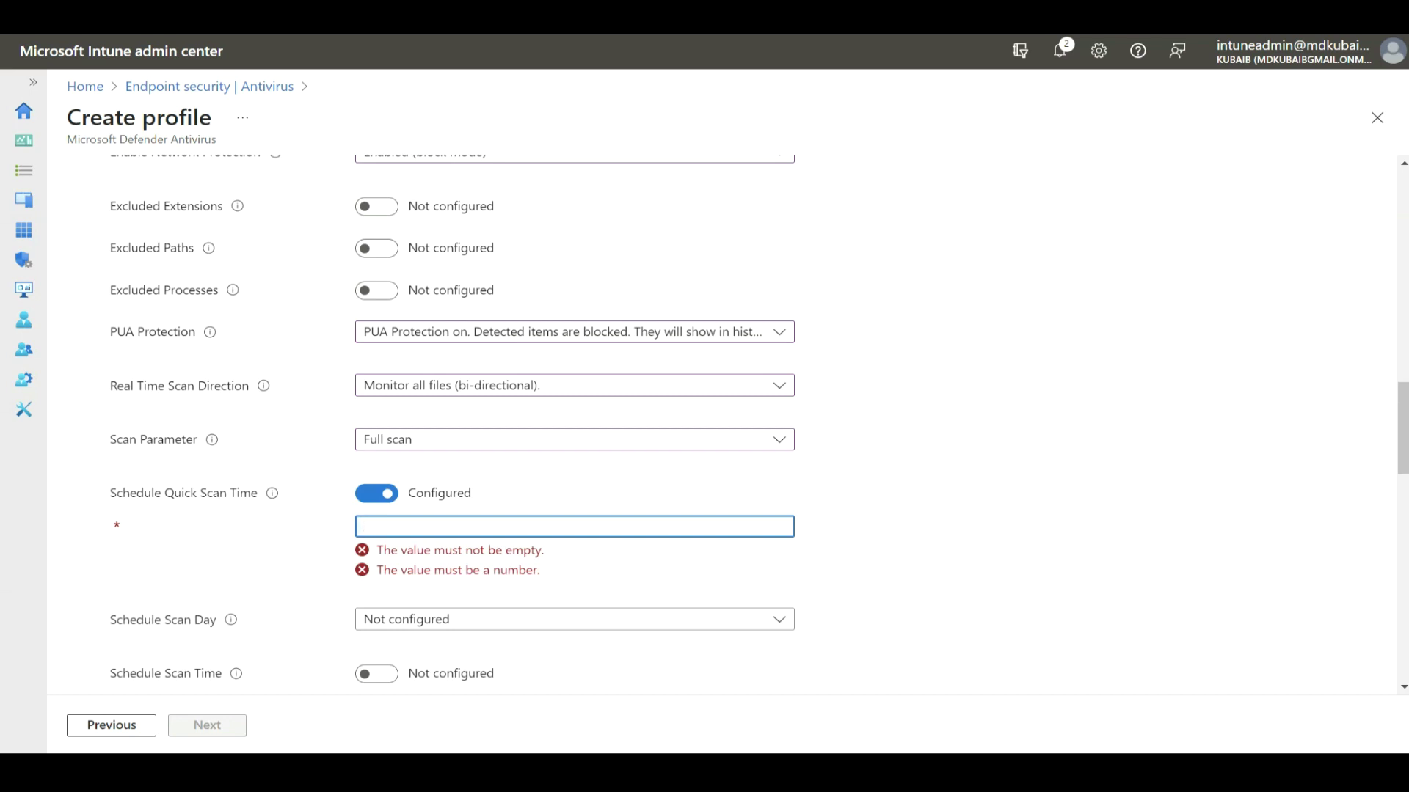
pyautogui.click(365, 527)
pyautogui.write('0')
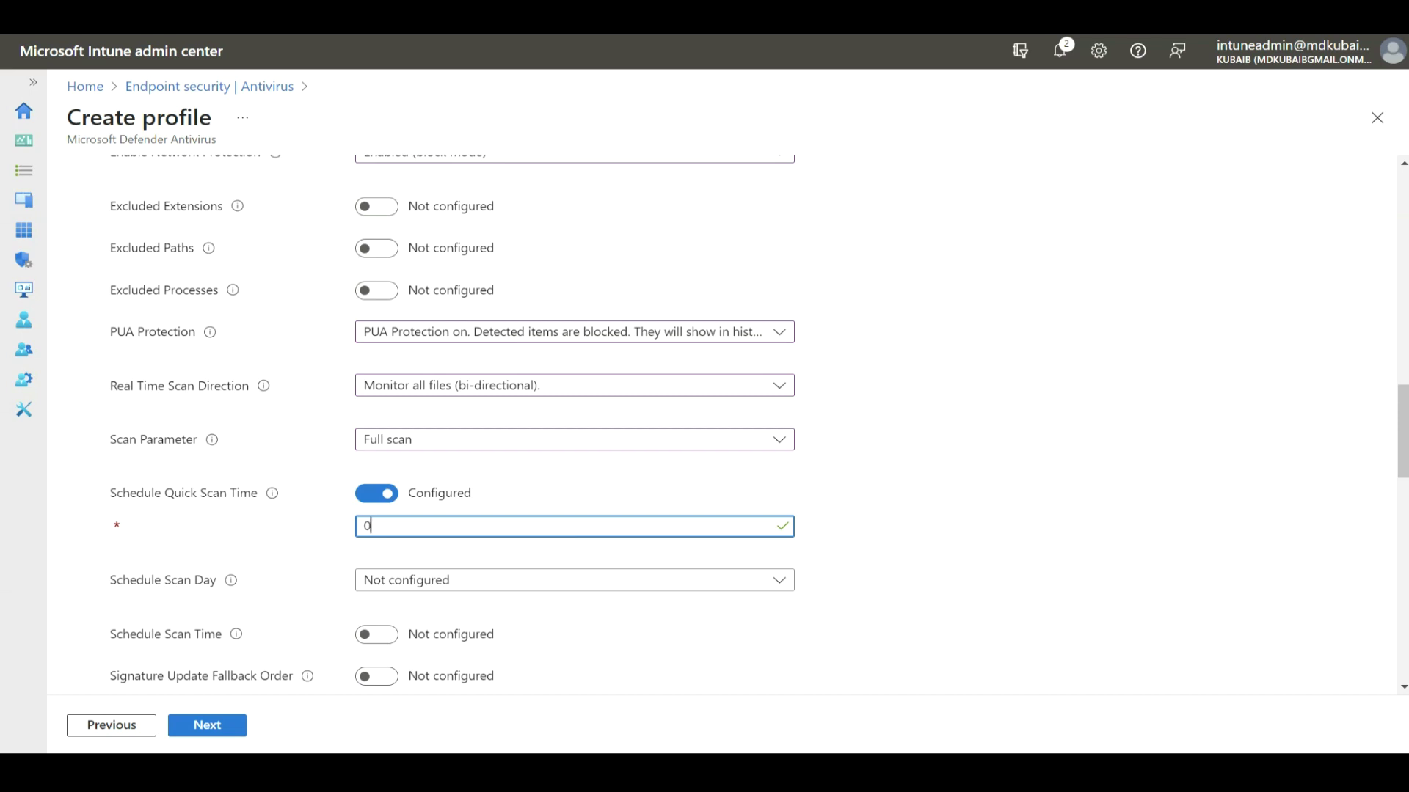
pyautogui.click(572, 580)
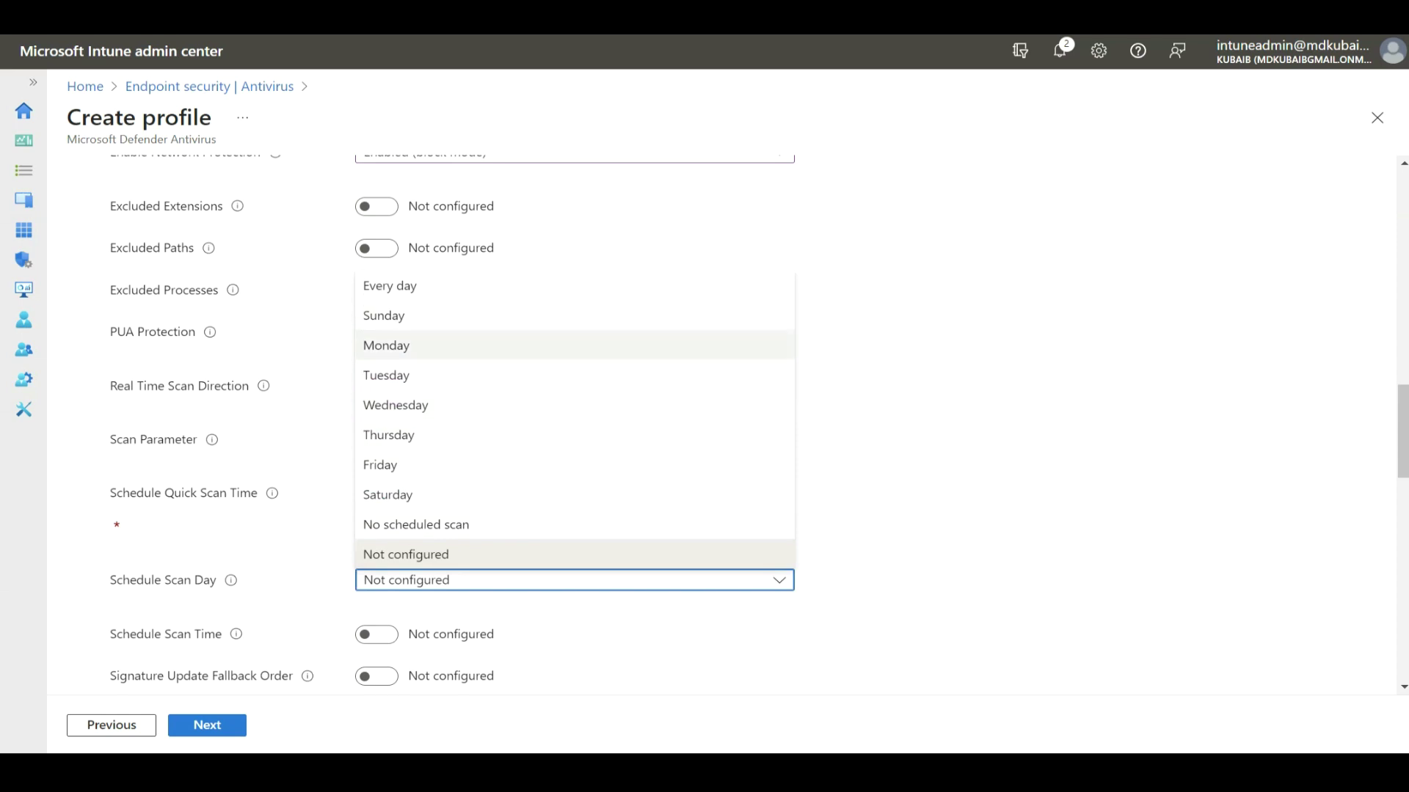
# Set the scan day to Thursday and change the scan time from 120 to 180
pyautogui.press('Return')
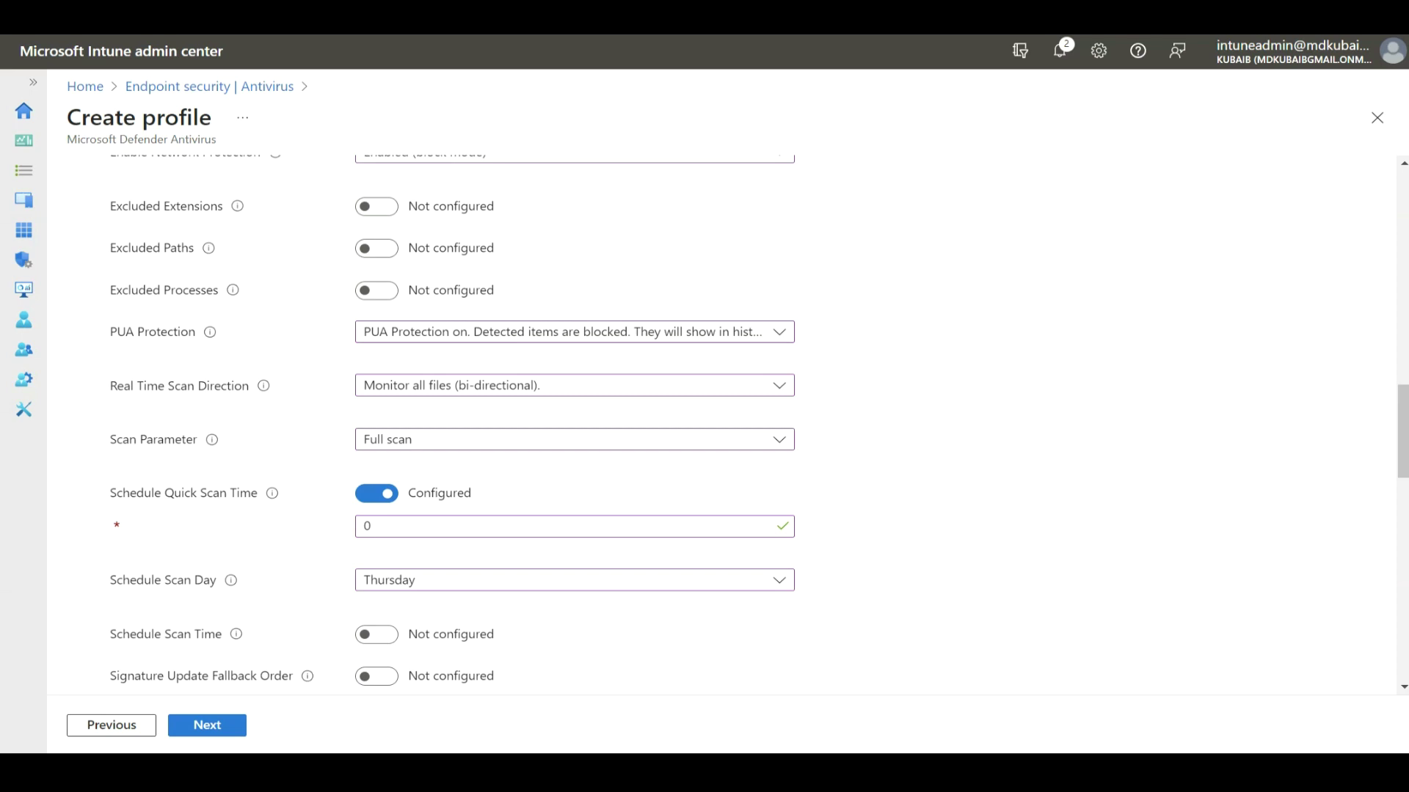
pyautogui.scroll(-1, 727, 426)
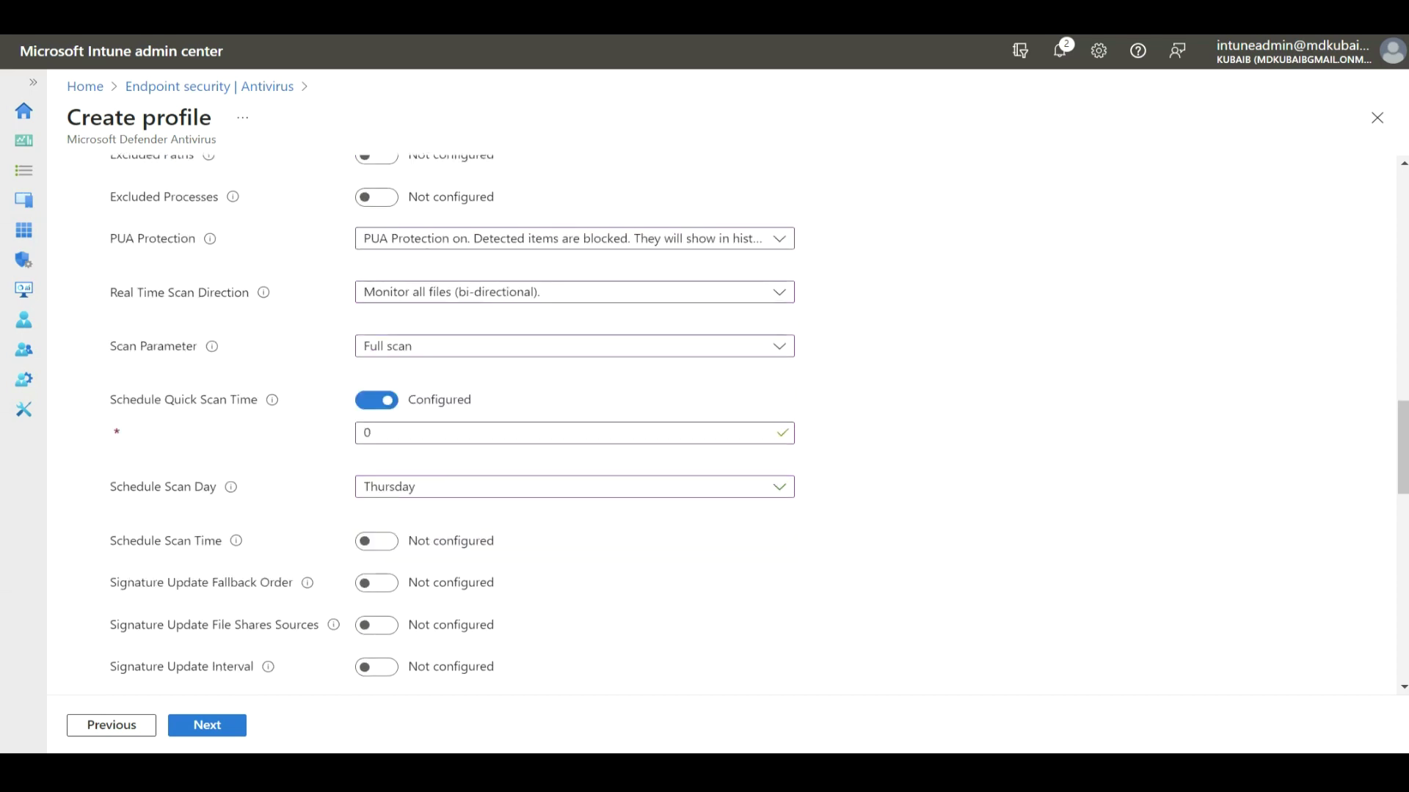
pyautogui.click(377, 541)
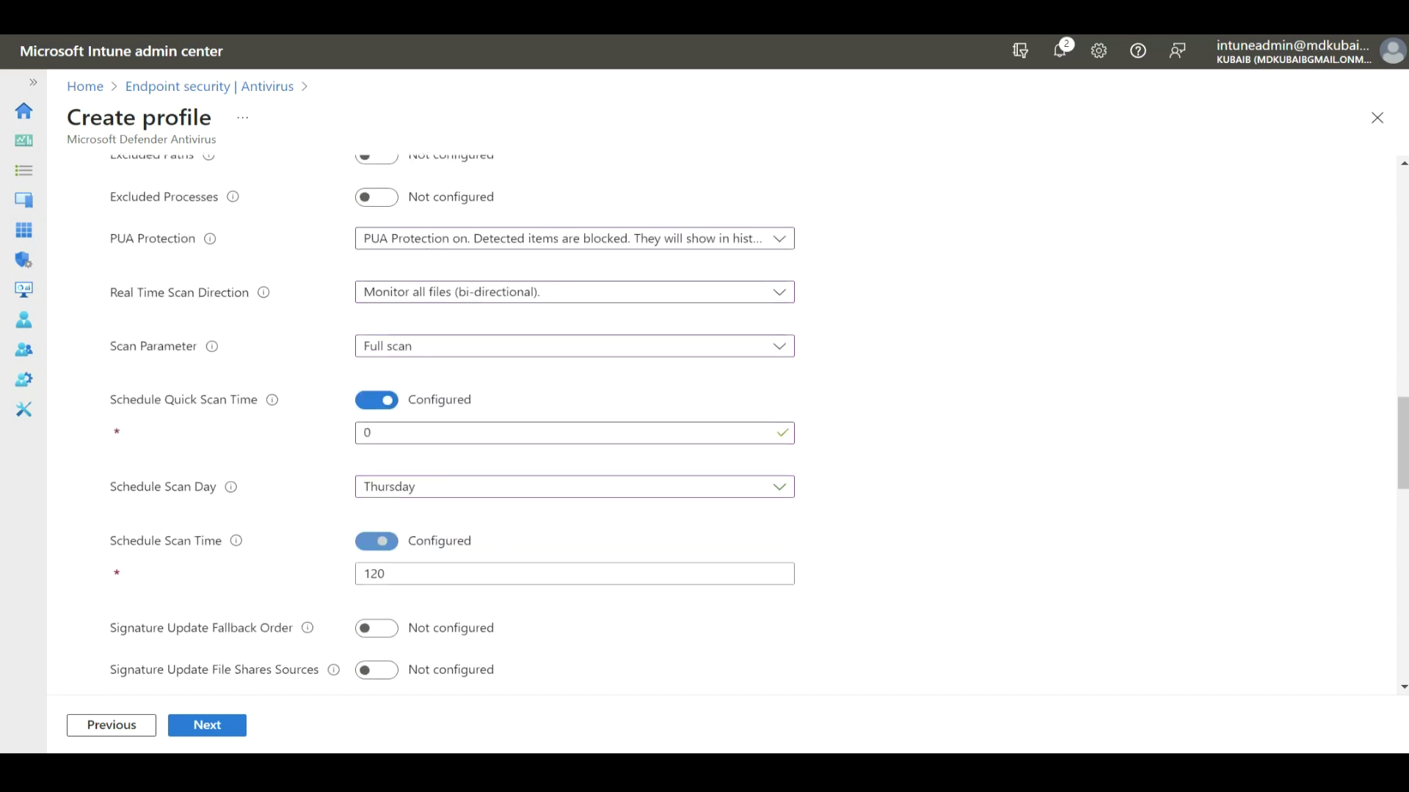
pyautogui.press('Tab')
pyautogui.write('180')
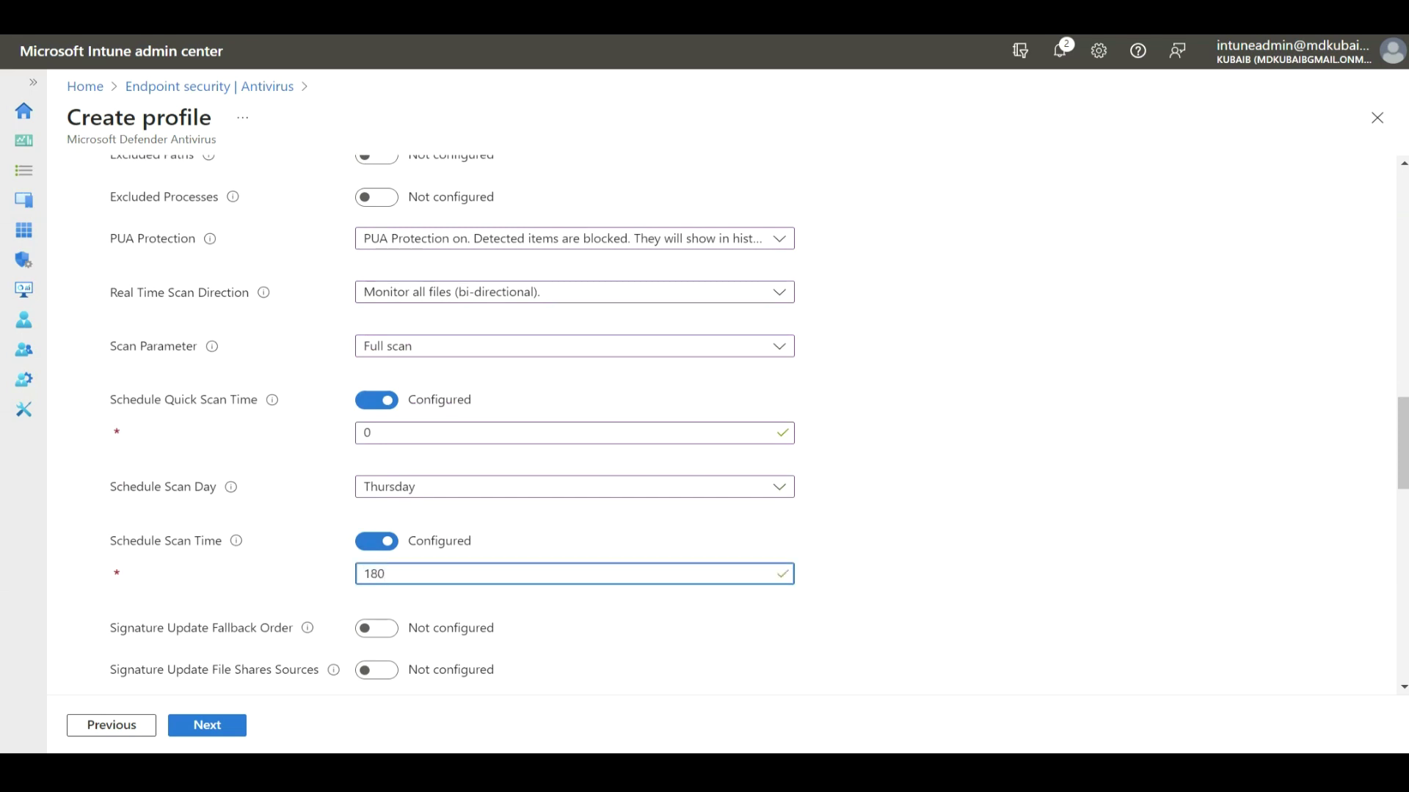
pyautogui.press('Tab')
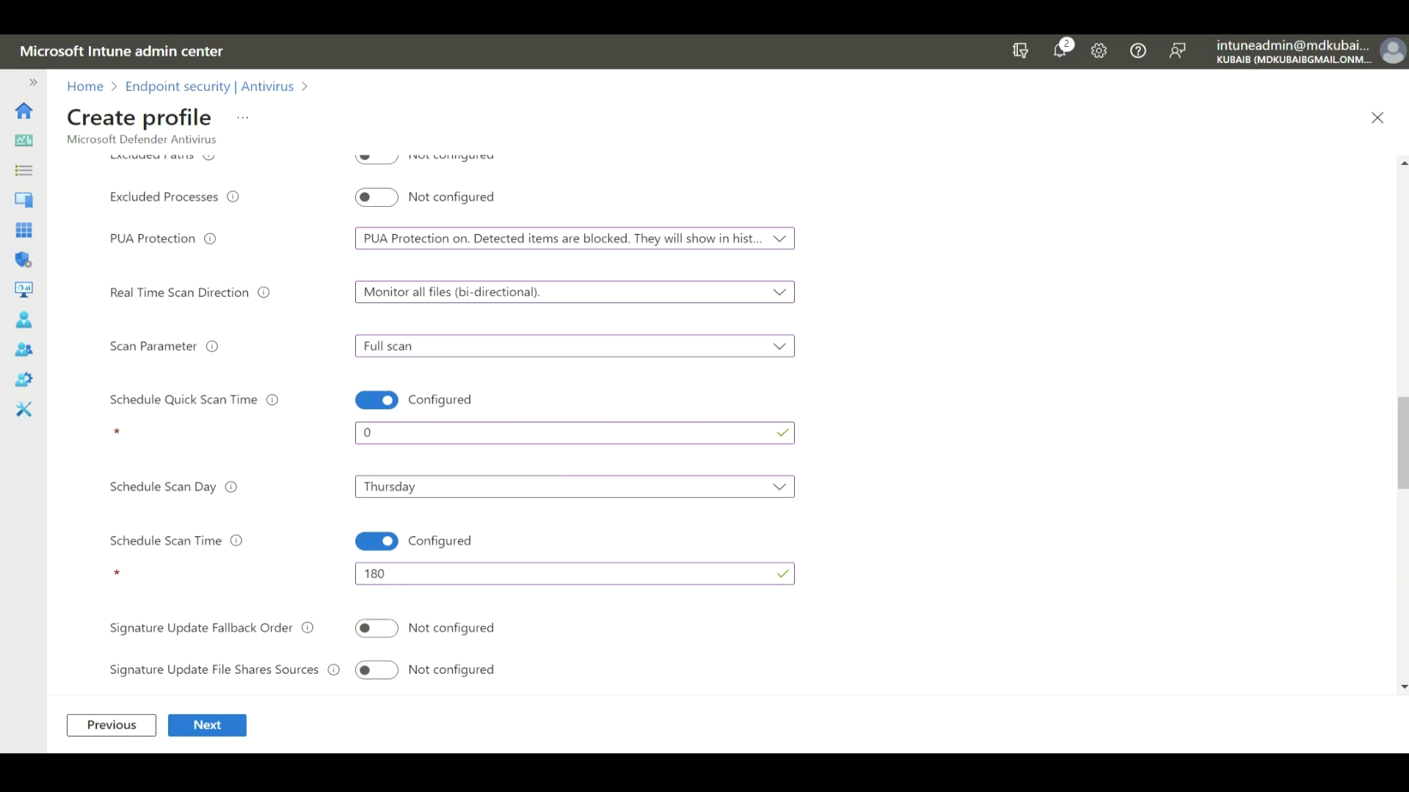
pyautogui.scroll(-3, 704, 419)
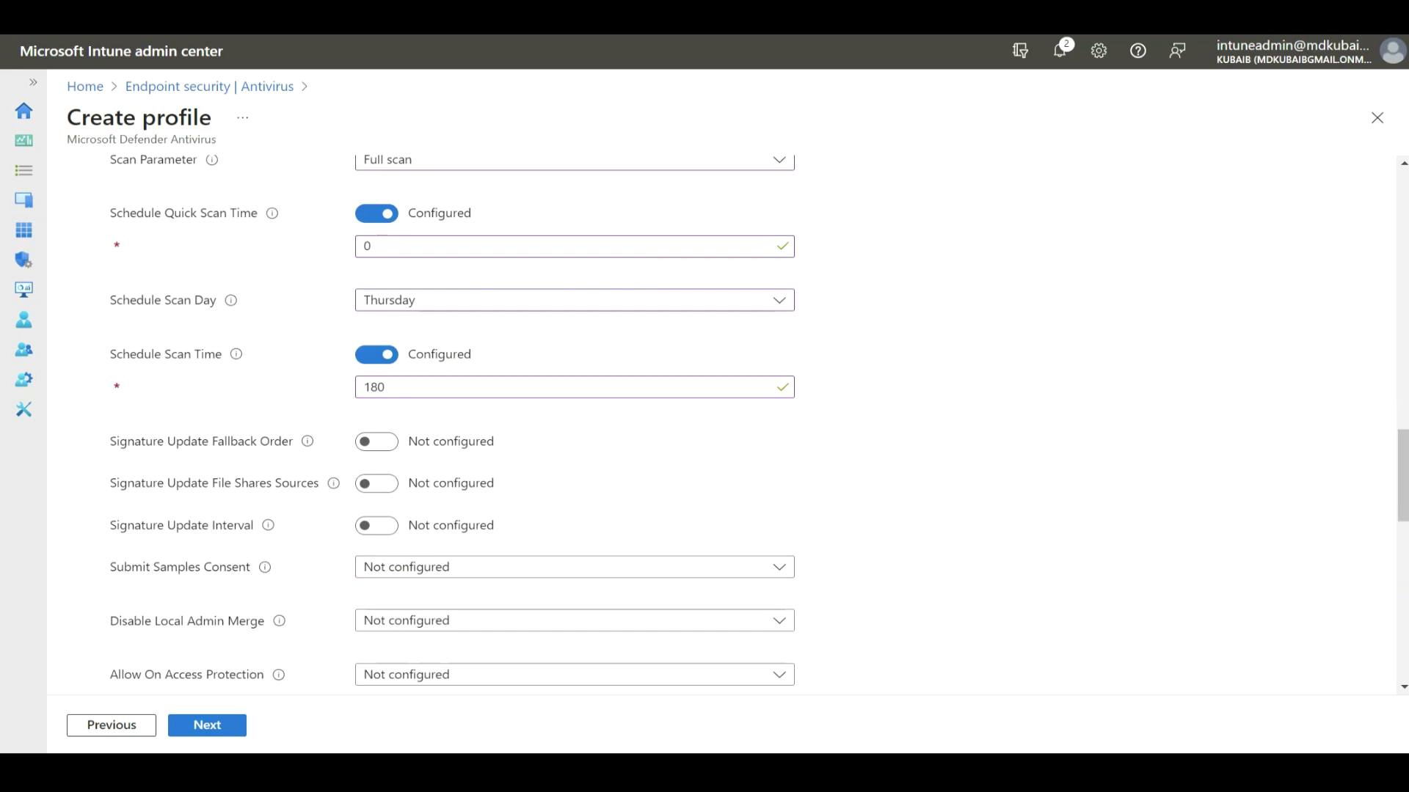
# Enable Signature Update File Shares Sources with the path \\dc\share
pyautogui.moveTo(110, 484); pyautogui.dragTo(307, 483)
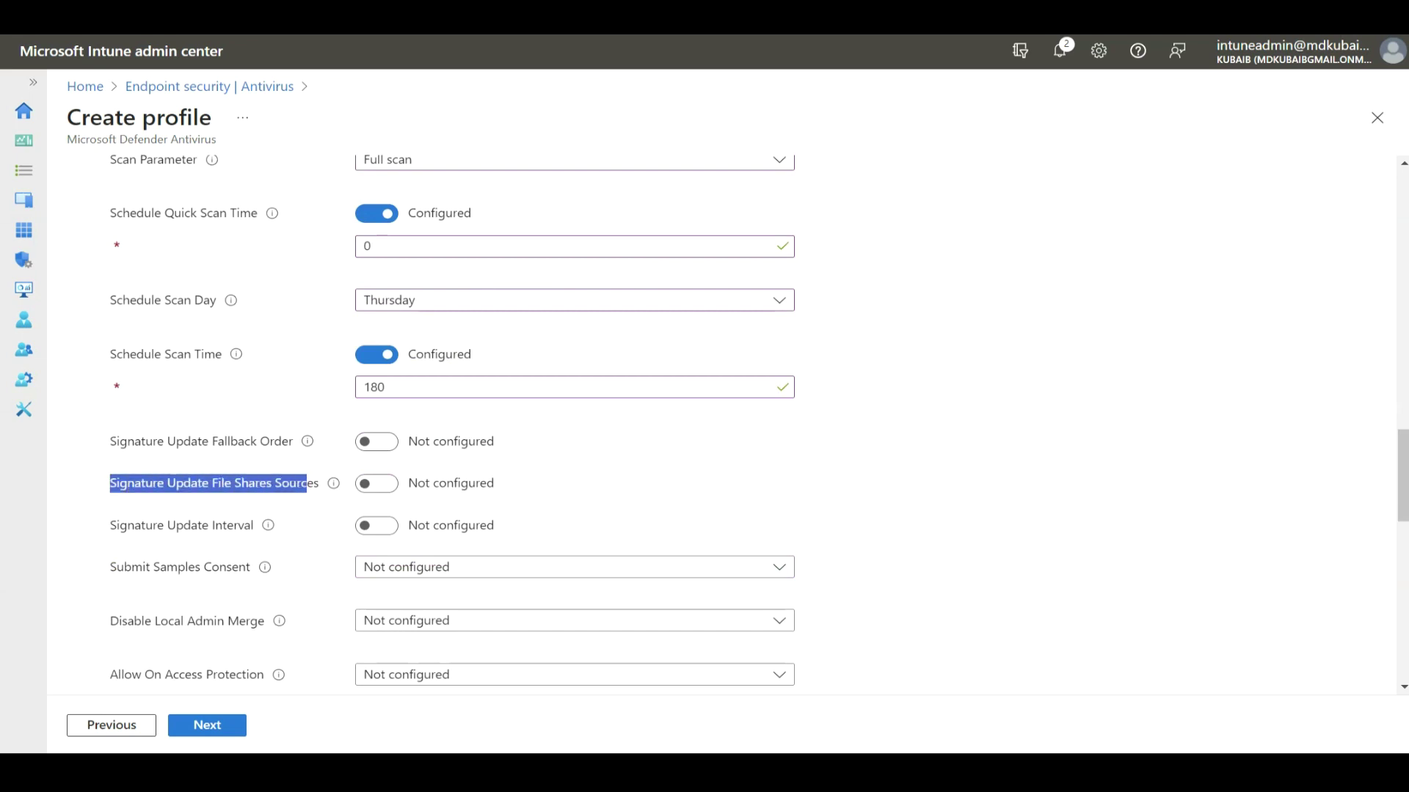
pyautogui.click(376, 484)
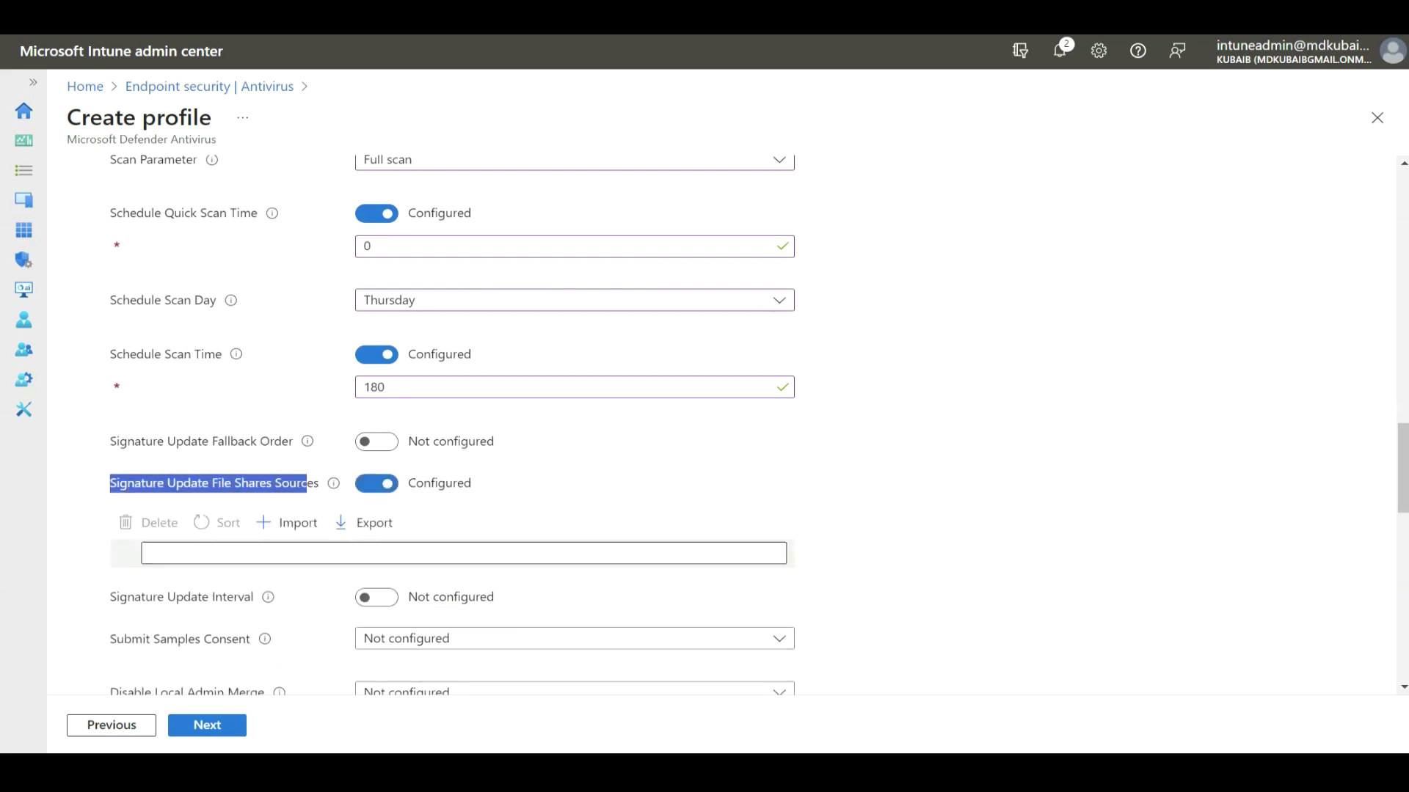
pyautogui.click(462, 553)
pyautogui.write('\\\\')
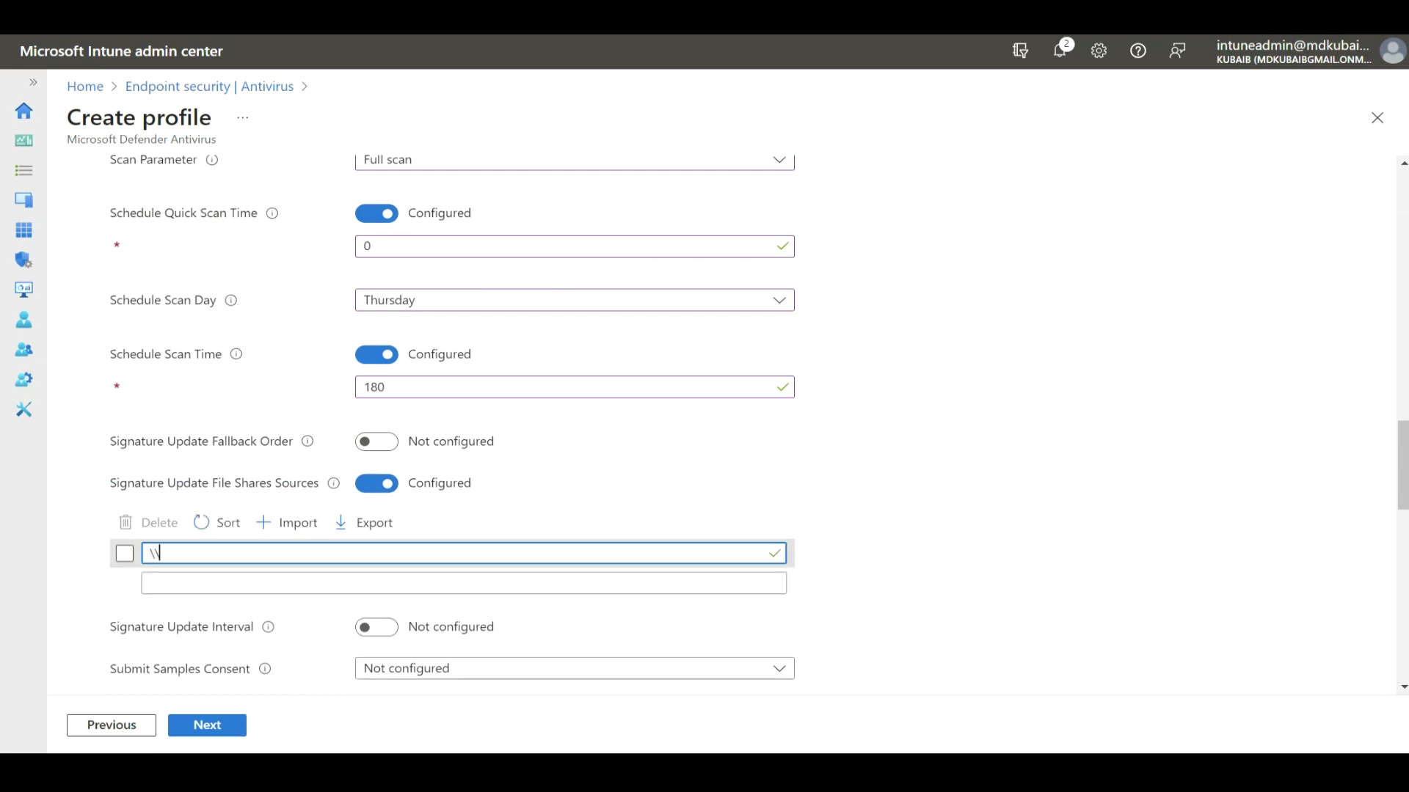
pyautogui.write('dc\\share')
pyautogui.hotkey('ctrl', 'shift', 'Left')
pyautogui.hotkey('ctrl', 'shift', 'Left')
pyautogui.hotkey('ctrl', 'shift', 'Left')
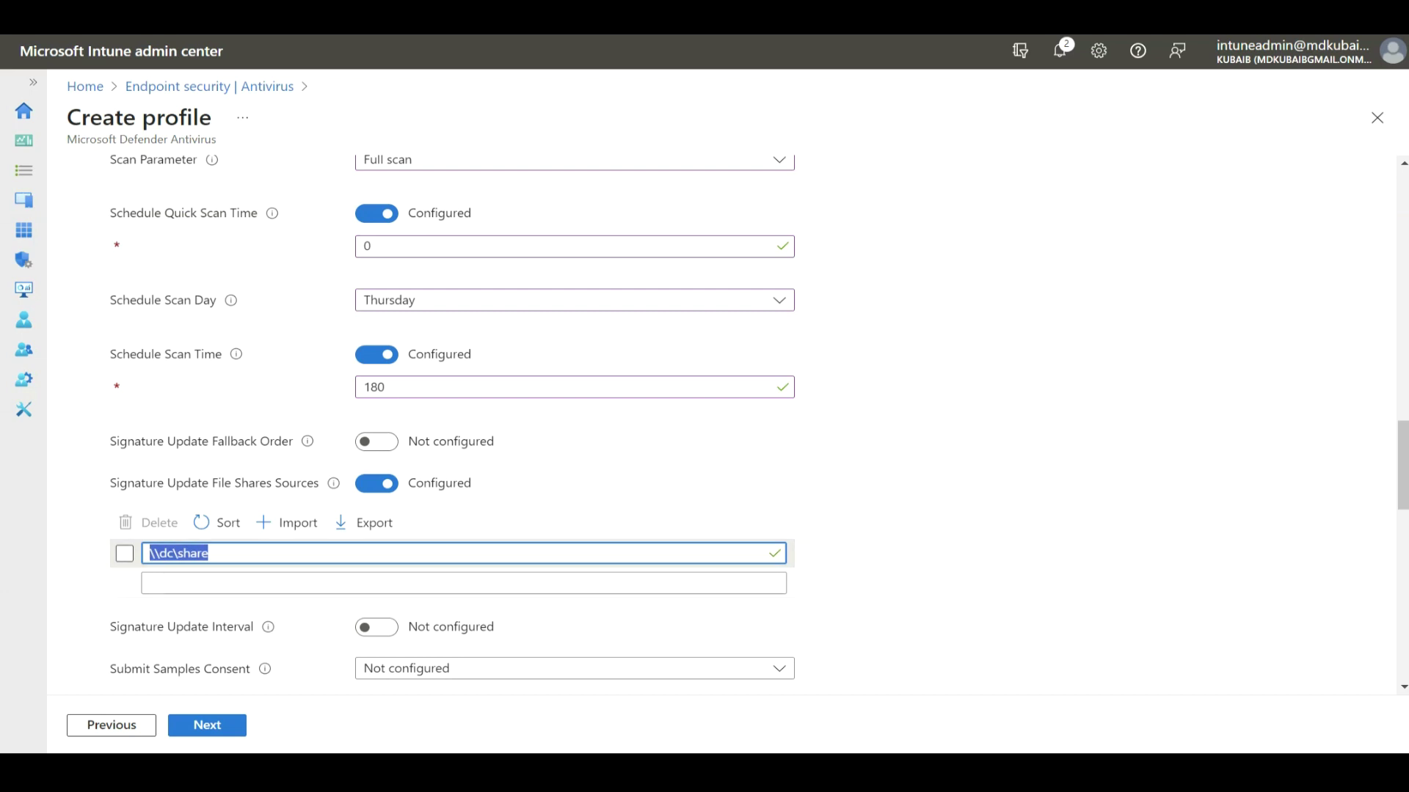
# Enable Signature Update Interval and change it from 8 to 6
pyautogui.scroll(-3, 726, 422)
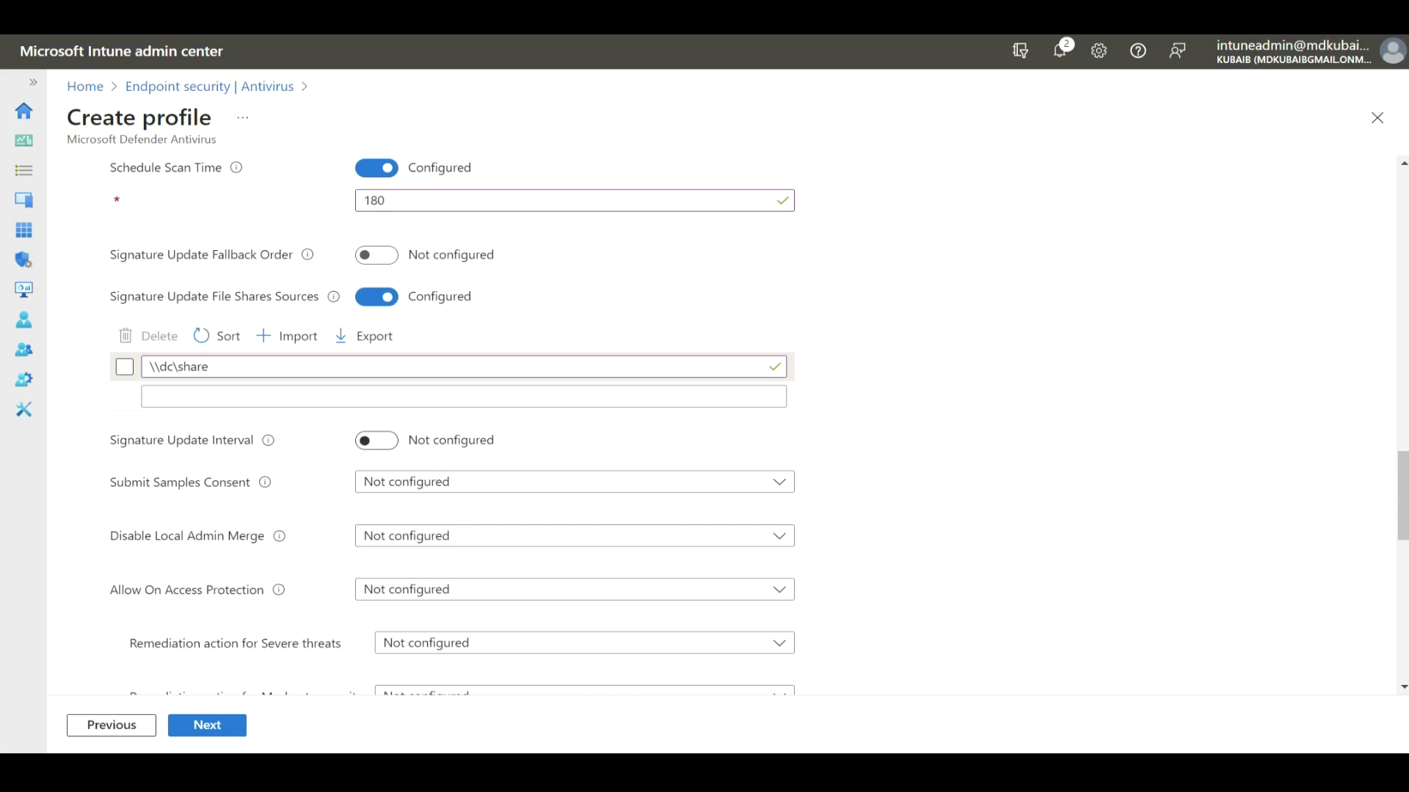
pyautogui.click(377, 441)
pyautogui.doubleClick(367, 474)
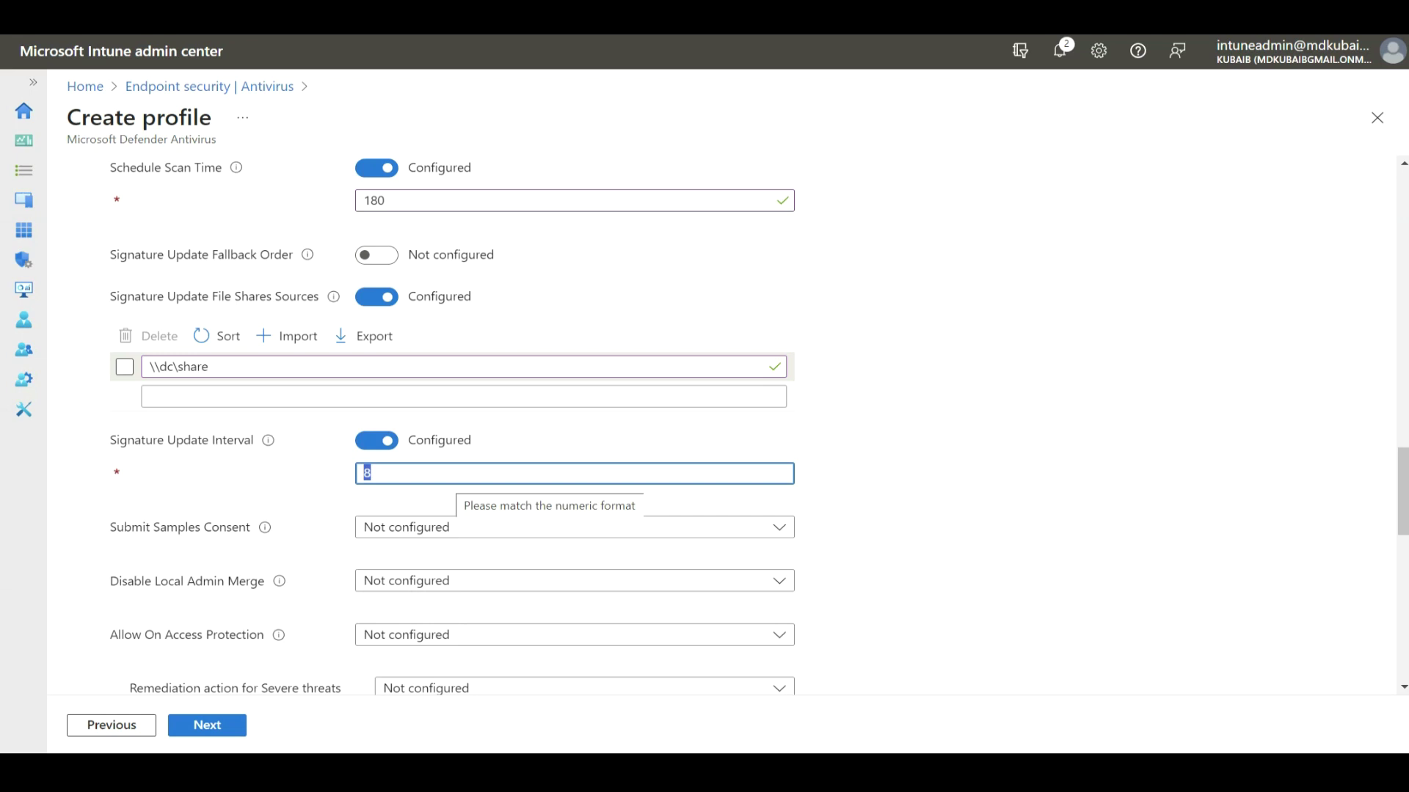
pyautogui.write('6')
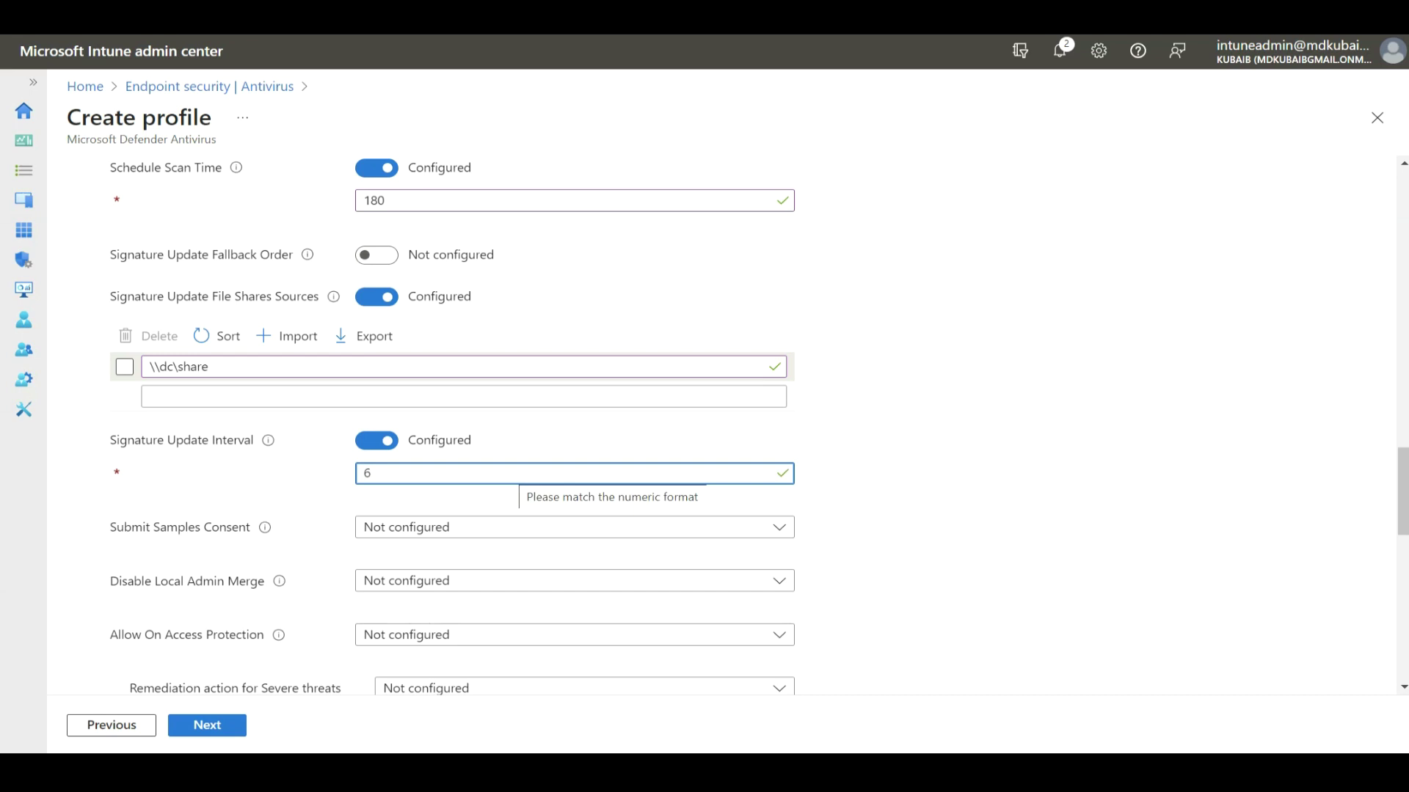
pyautogui.tripleClick(179, 366)
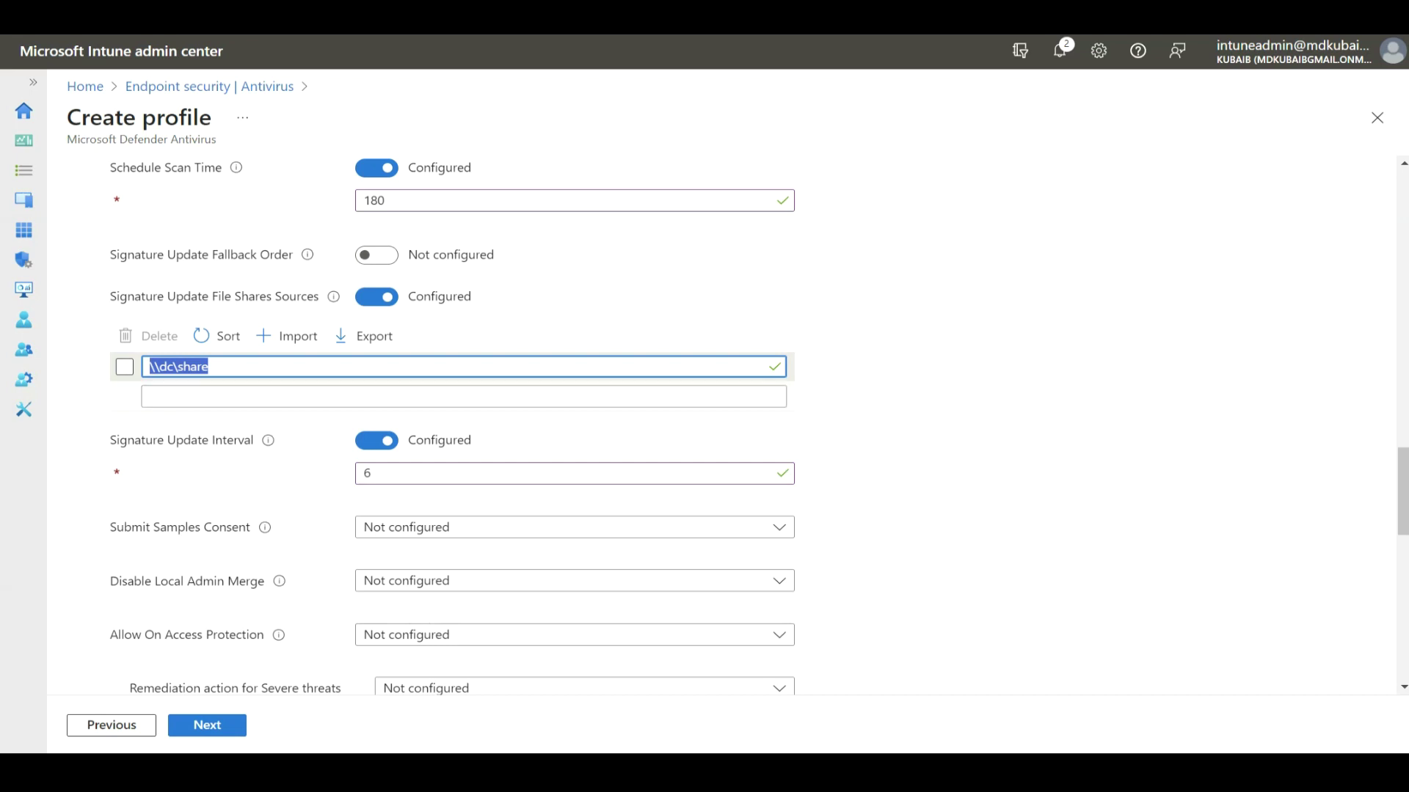
# Set on-access protection to Allowed
pyautogui.scroll(-5, 719, 425)
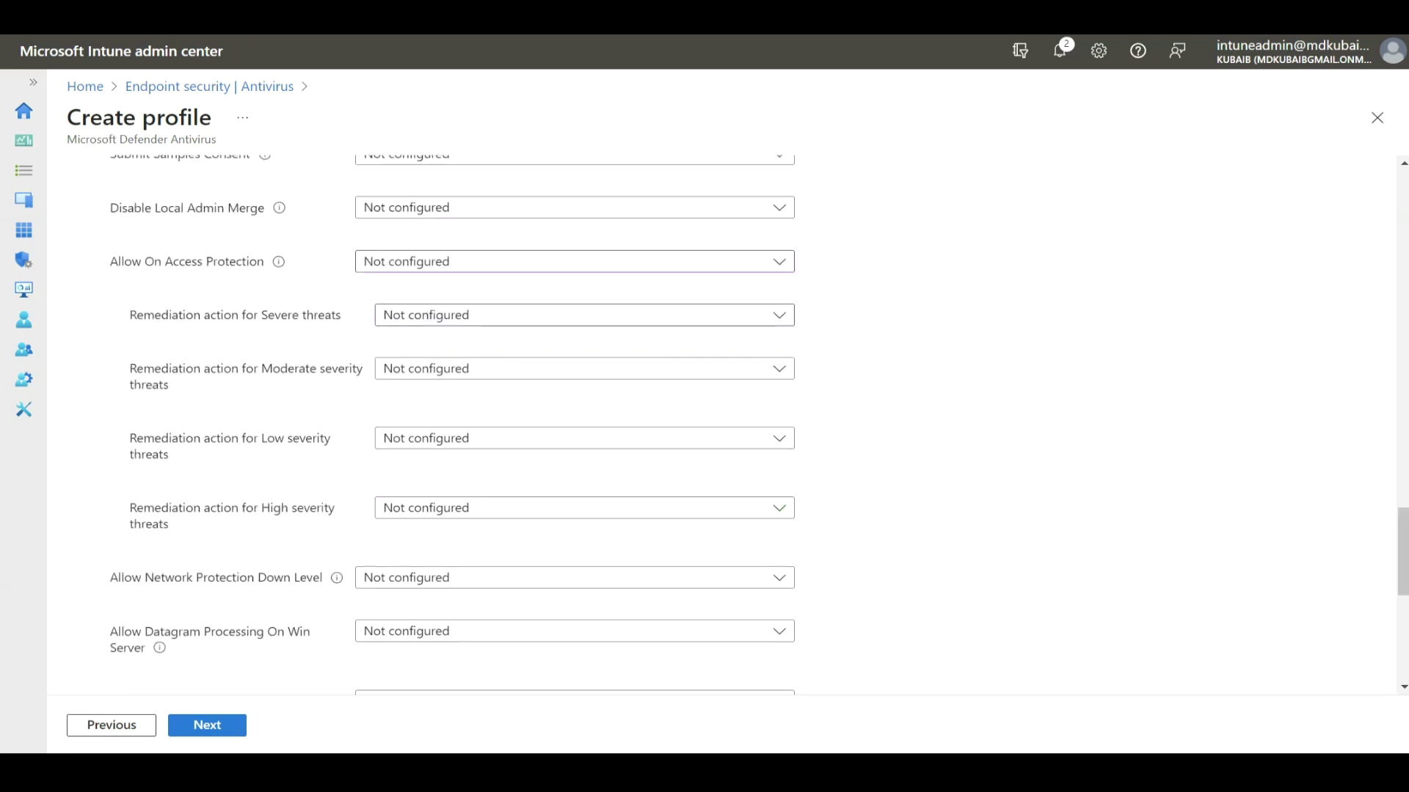
pyautogui.press('space')
pyautogui.press('Up')
pyautogui.press('Return')
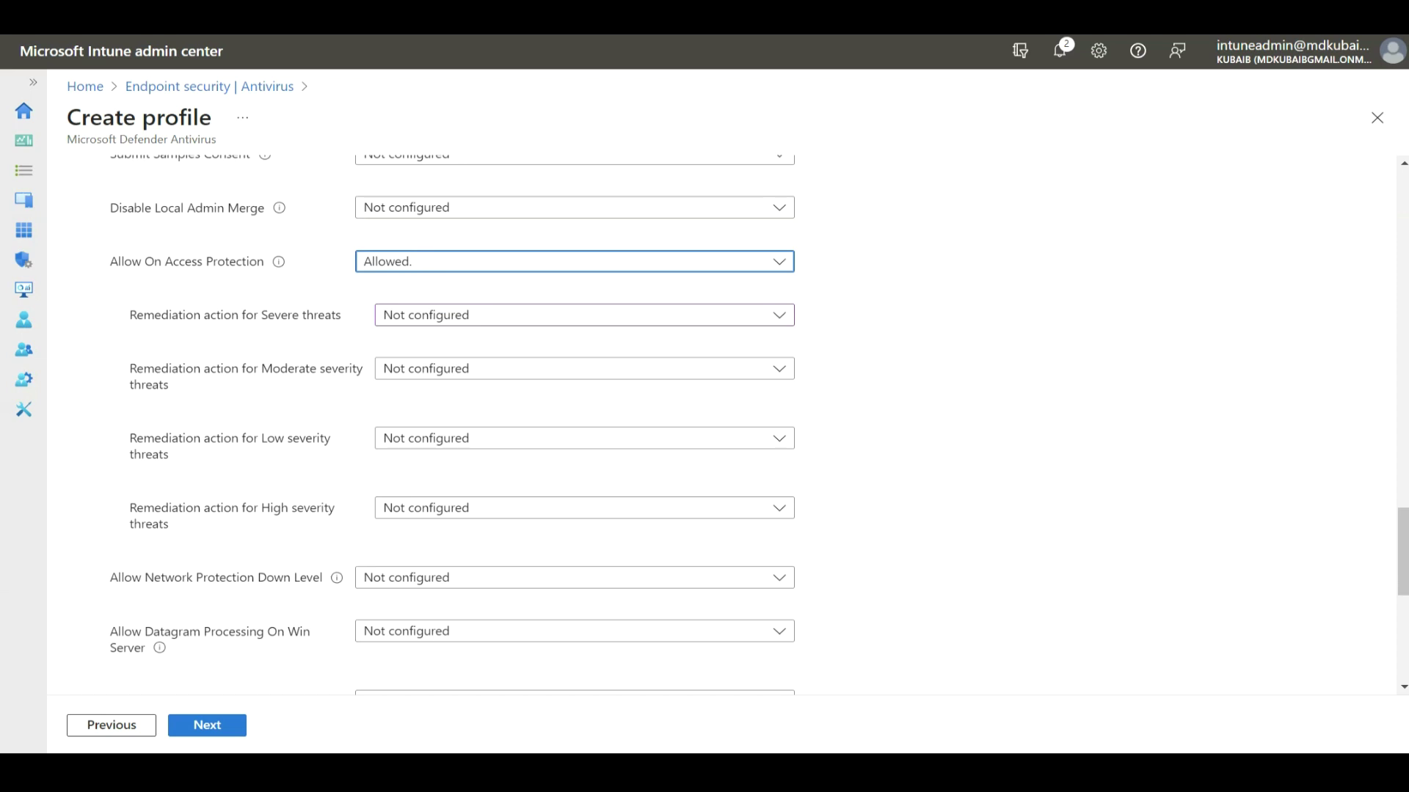
# Choose Quarantine as the remediation for Severe, Moderate, Low and High severity threats
pyautogui.click(584, 315)
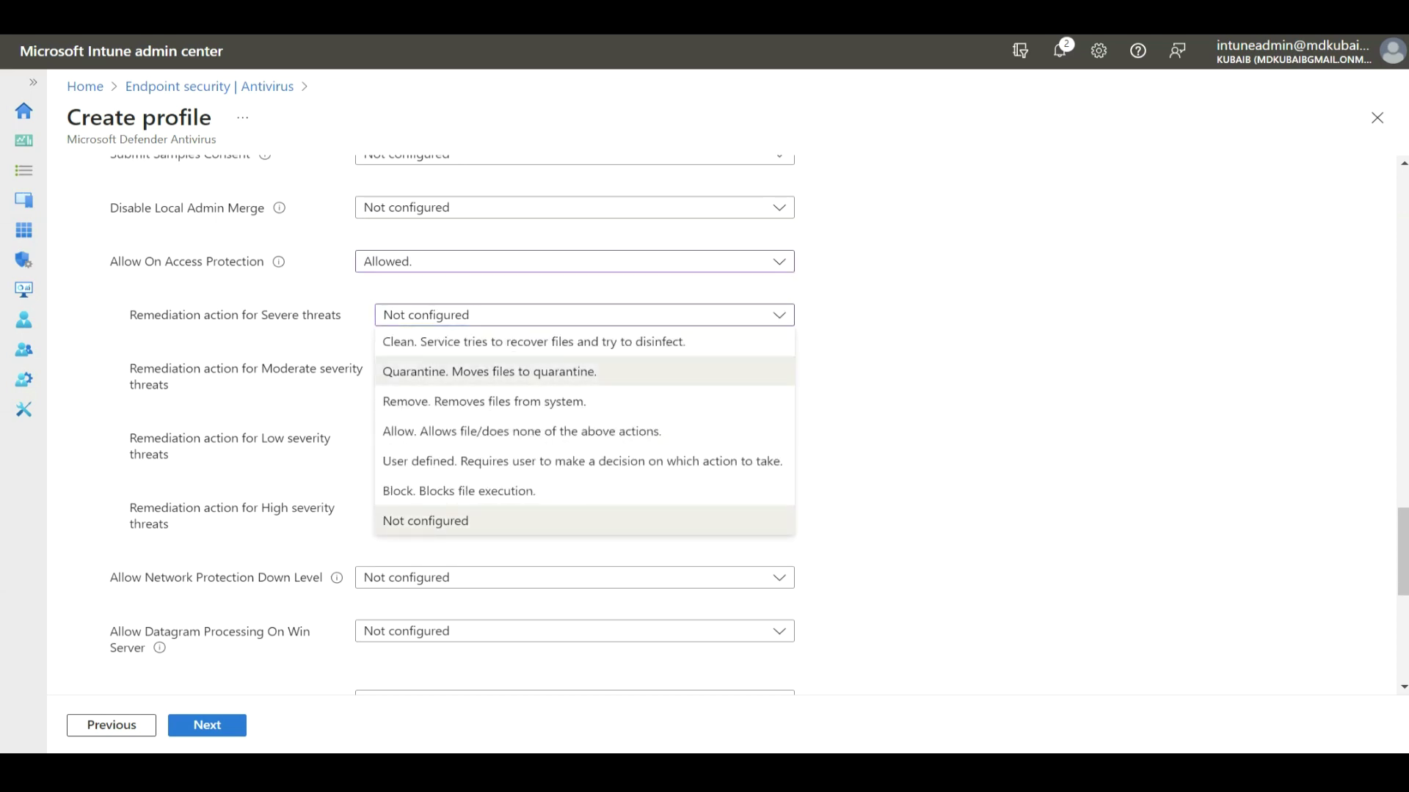
pyautogui.click(489, 372)
pyautogui.click(514, 368)
pyautogui.click(489, 425)
pyautogui.click(514, 438)
pyautogui.click(490, 495)
pyautogui.click(514, 507)
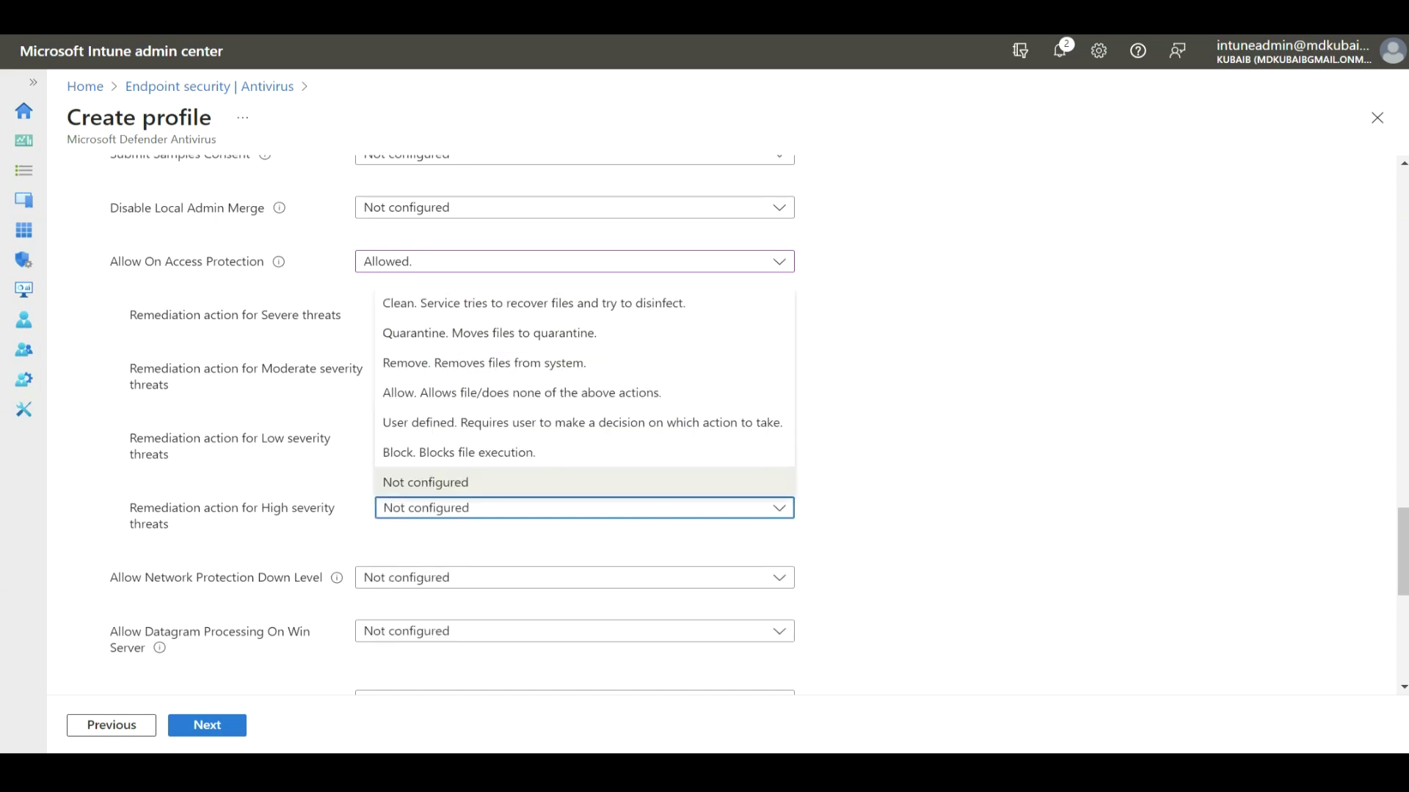
pyautogui.click(489, 481)
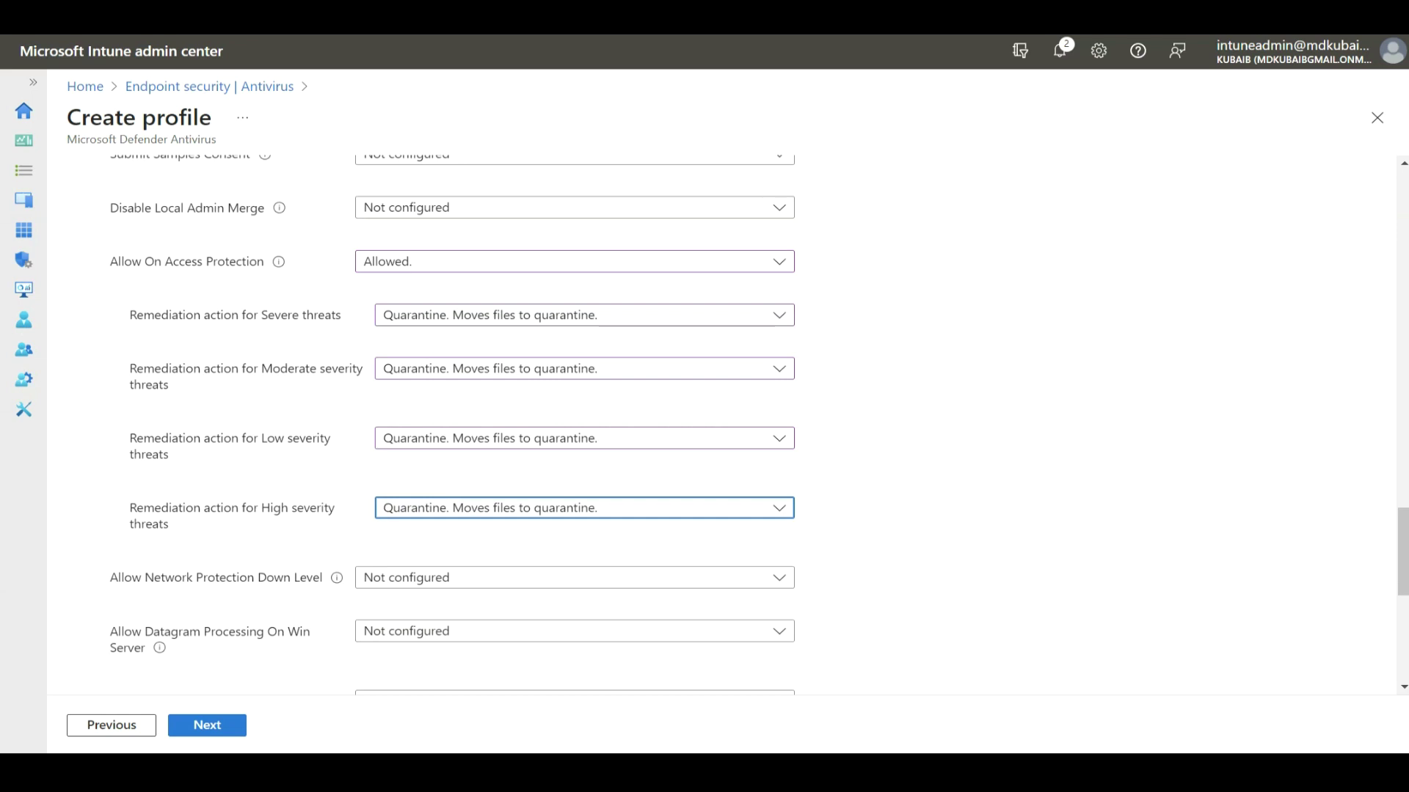
pyautogui.scroll(10, 575, 422)
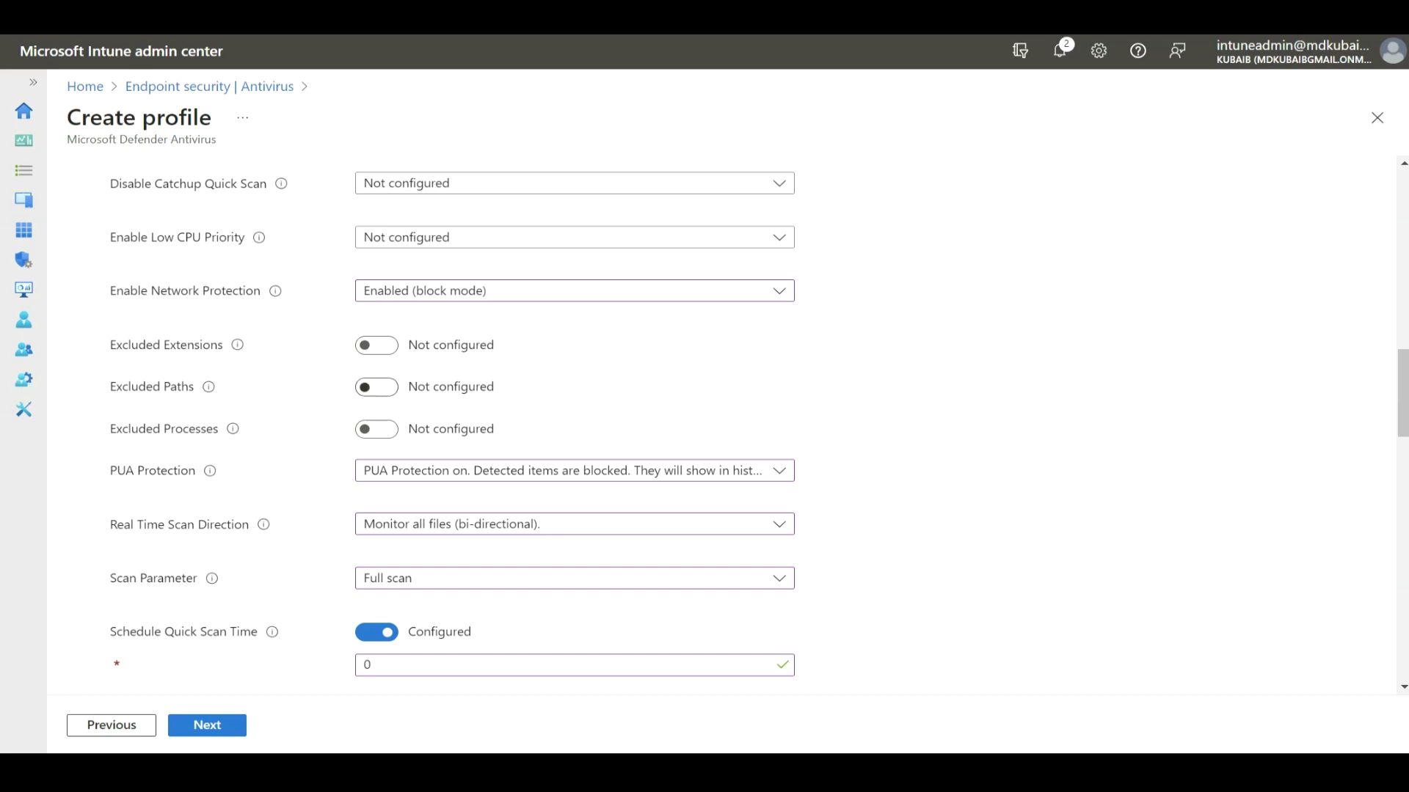
# Configure Excluded Paths with C:\Example and C:\Example1
pyautogui.click(377, 387)
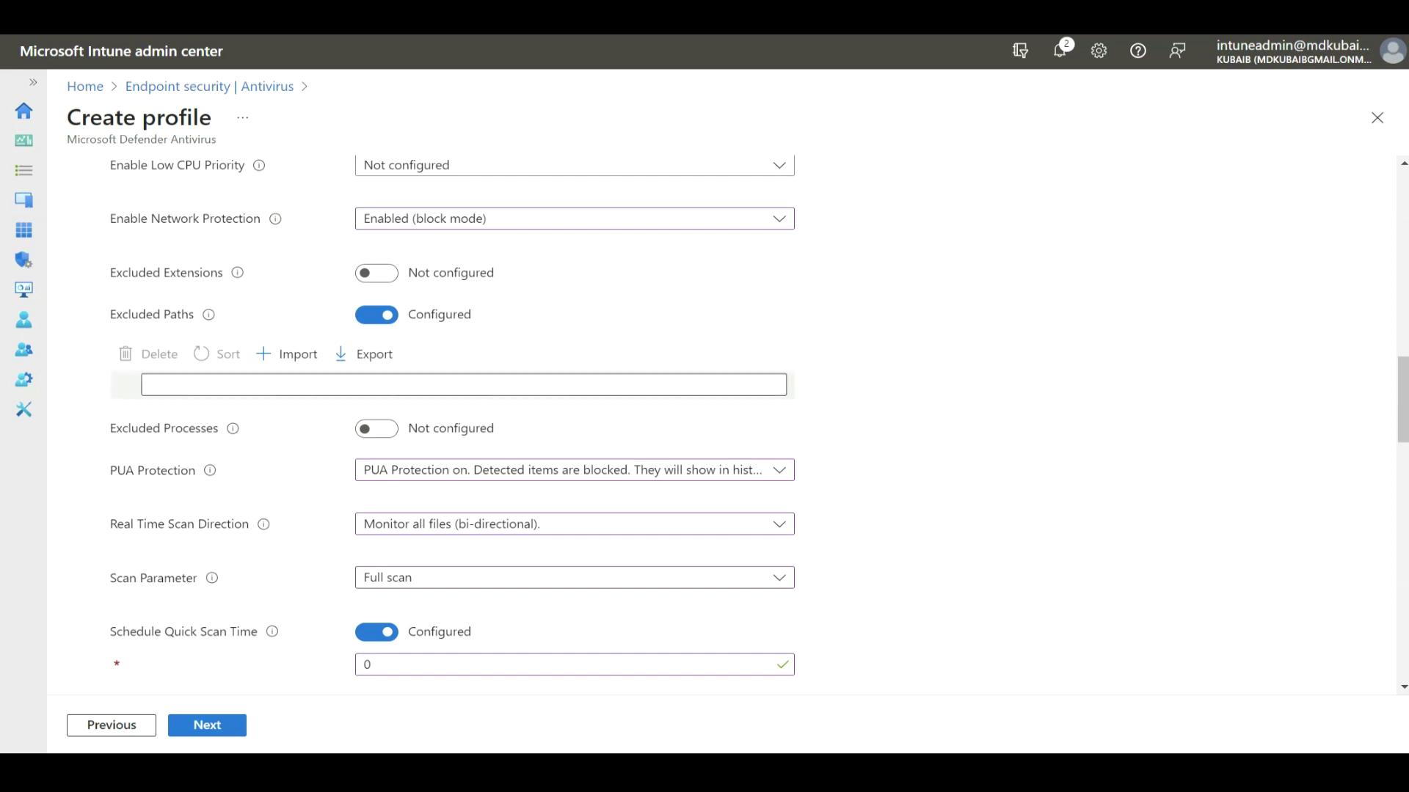
pyautogui.click(150, 385)
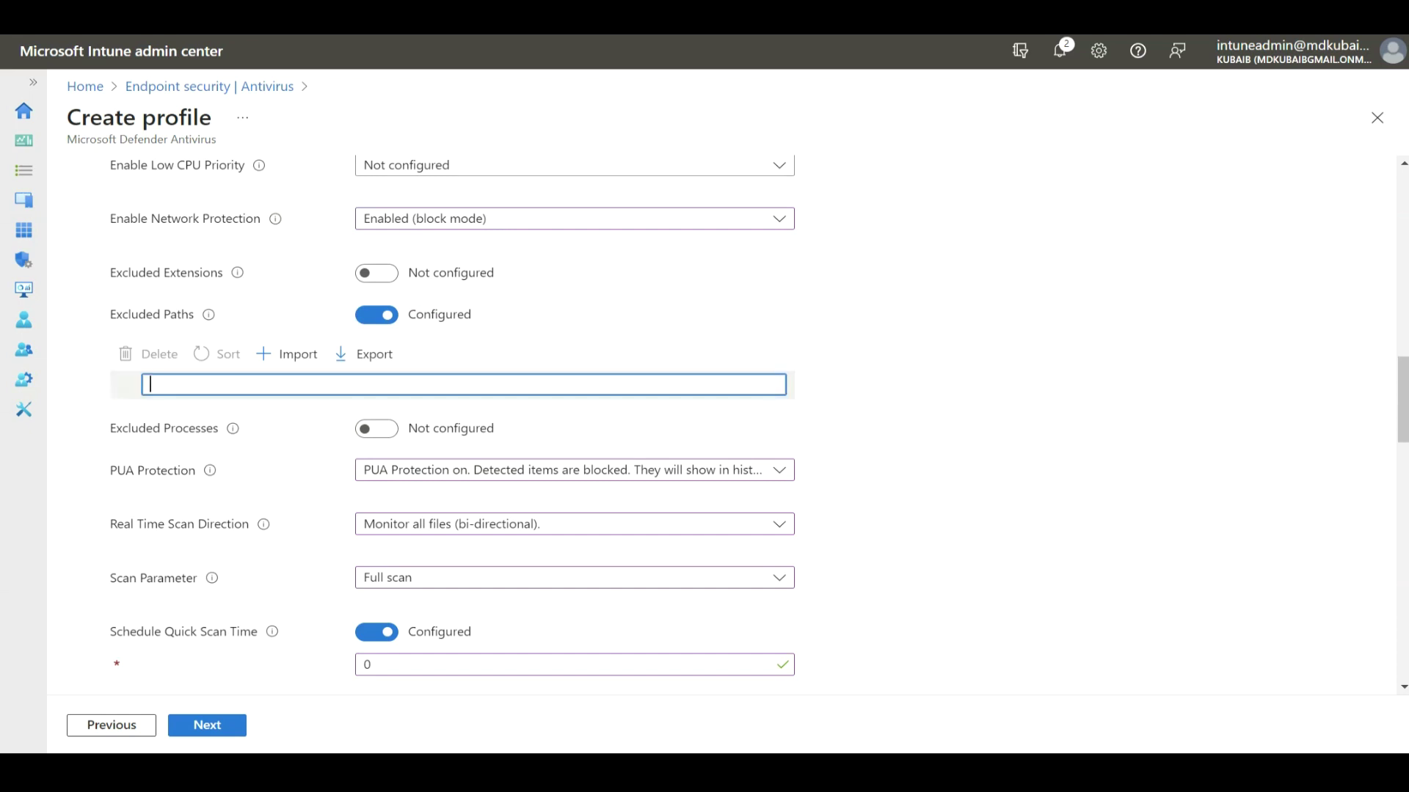
pyautogui.write('C:\\Example')
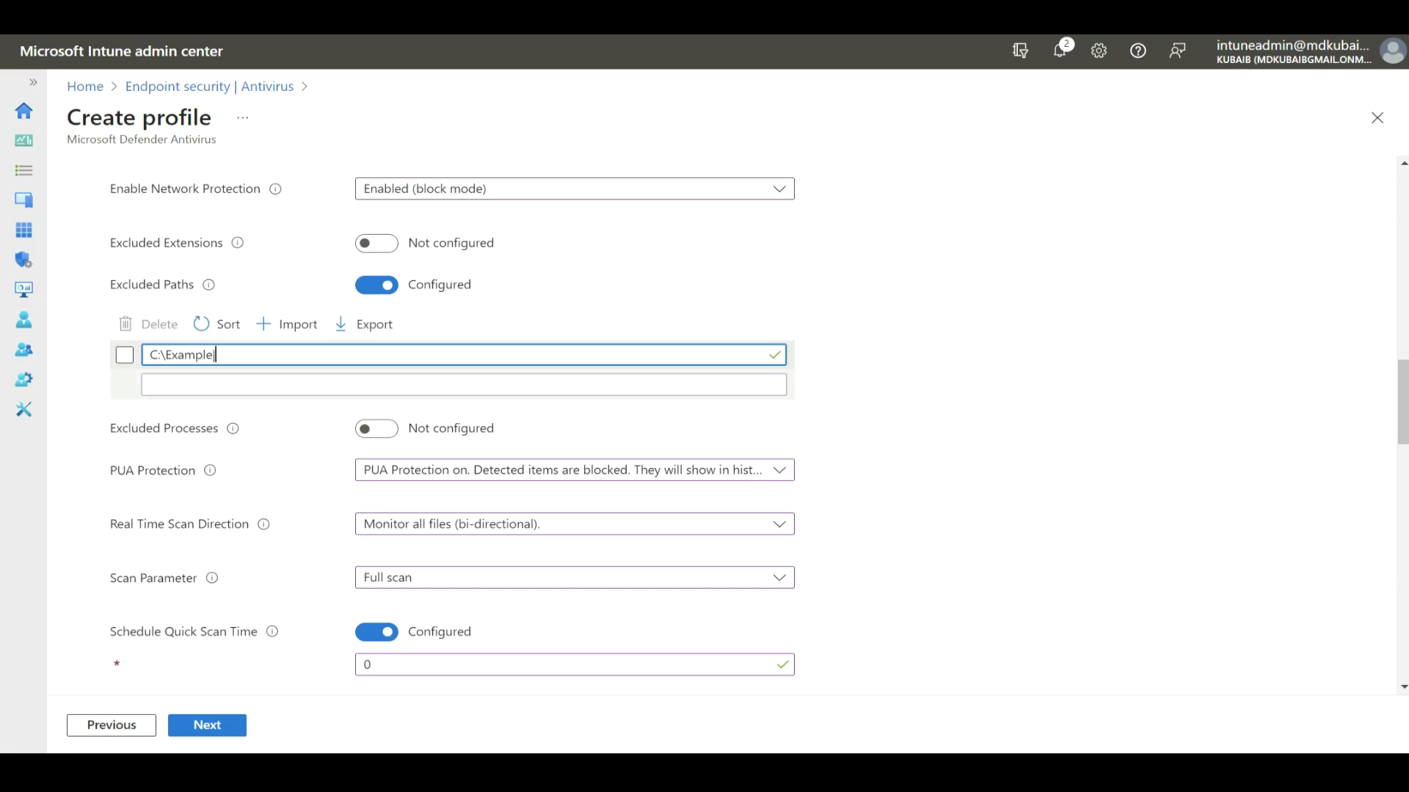
pyautogui.write('C:\\Example')
pyautogui.write('2')
pyautogui.press('BackSpace')
pyautogui.write('1')
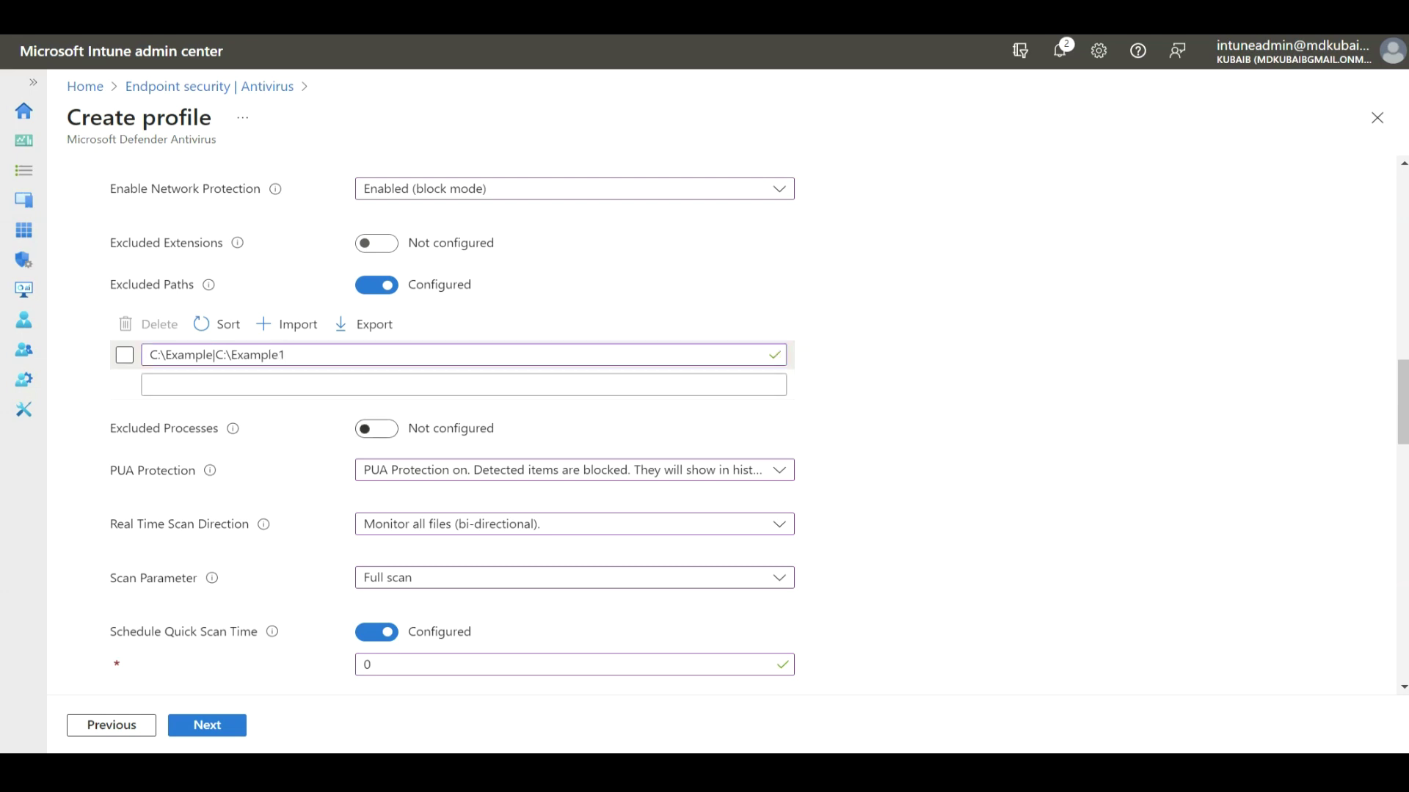
# Configure Excluded Processes with C:\Example.exe and C:\Example1.exe, then continue to Scope tags
pyautogui.click(376, 428)
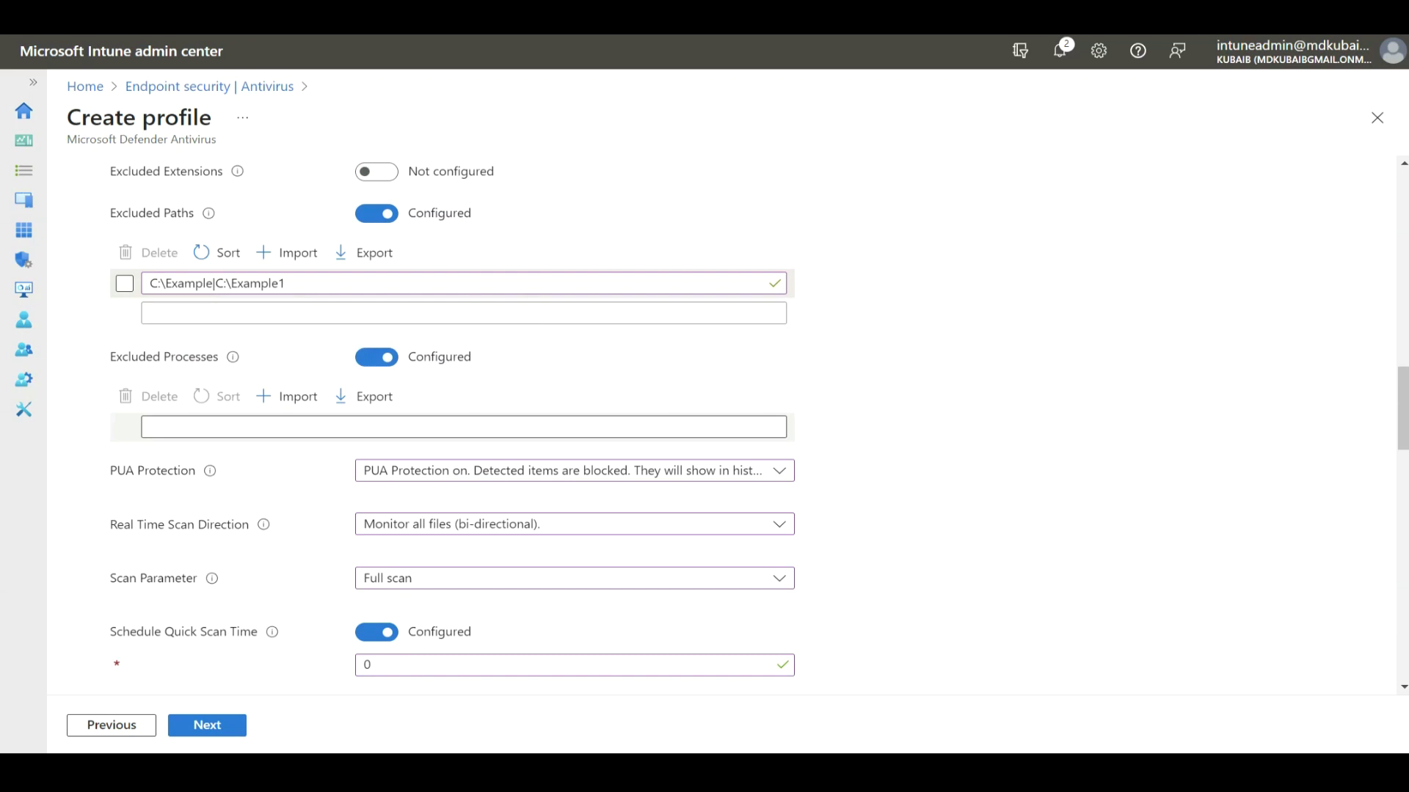
pyautogui.click(150, 427)
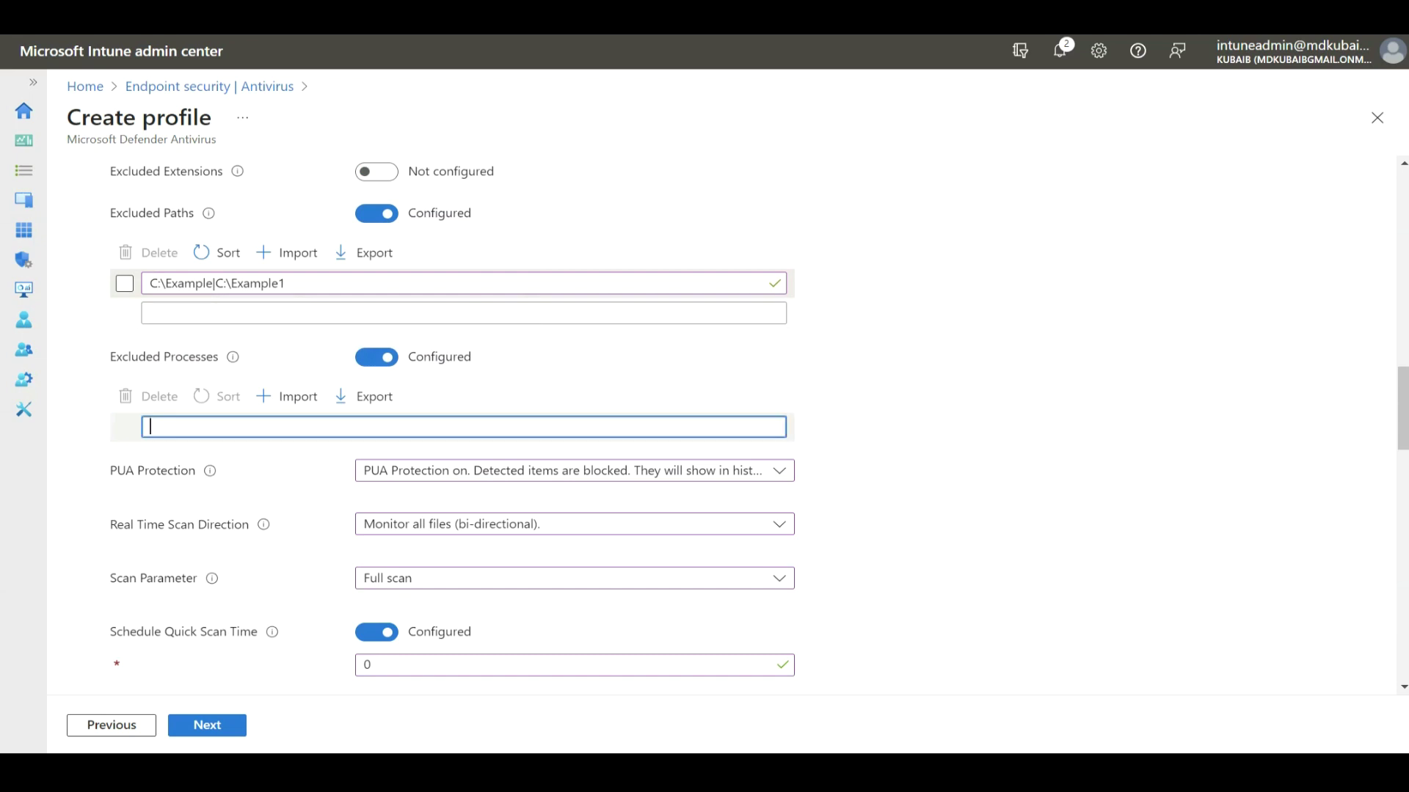
pyautogui.write('C:\\Example. exe|C:\\Example1.exe')
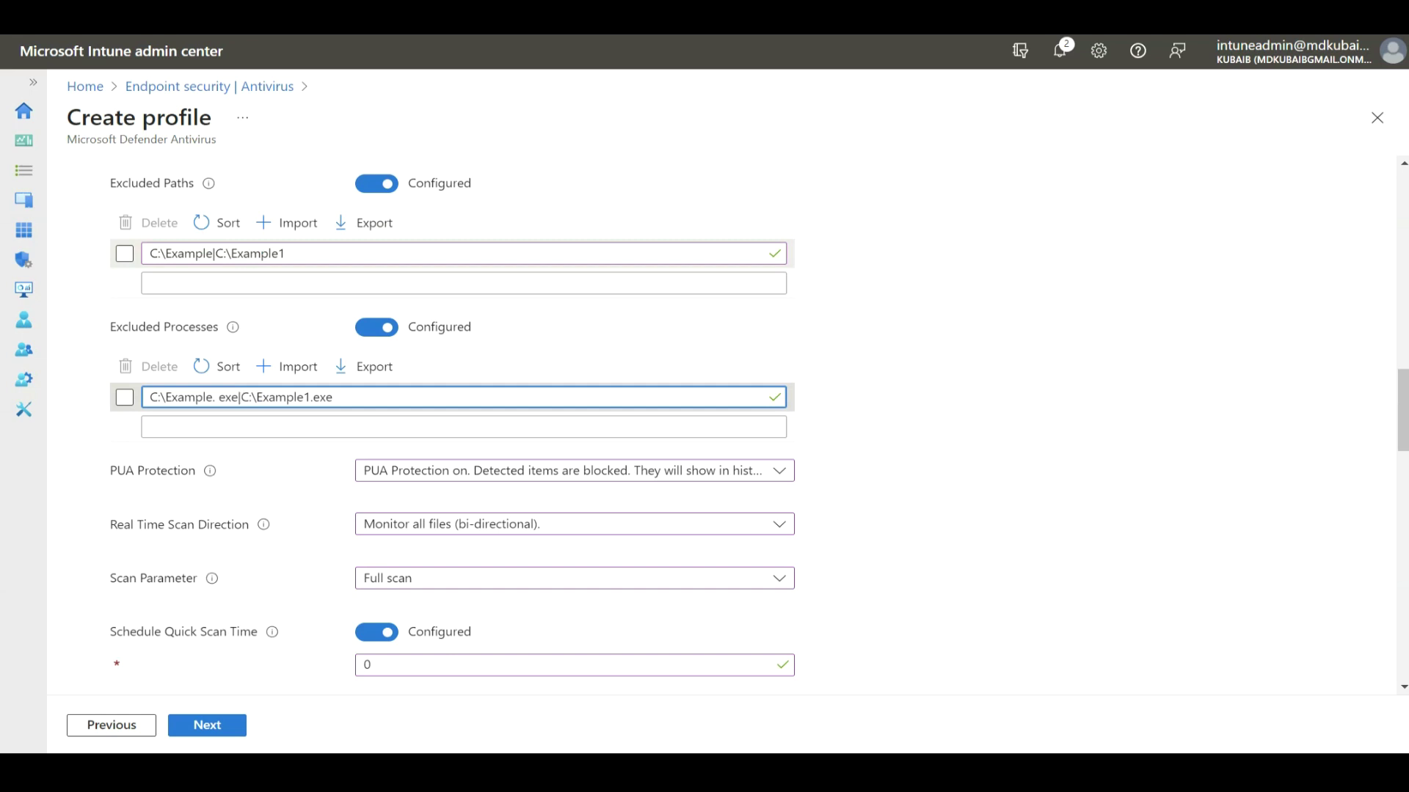
pyautogui.hotkey('shift', 'Left')
pyautogui.hotkey('shift', 'Left')
pyautogui.hotkey('shift', 'Left')
pyautogui.hotkey('shift', 'Left')
pyautogui.hotkey('shift', 'Left')
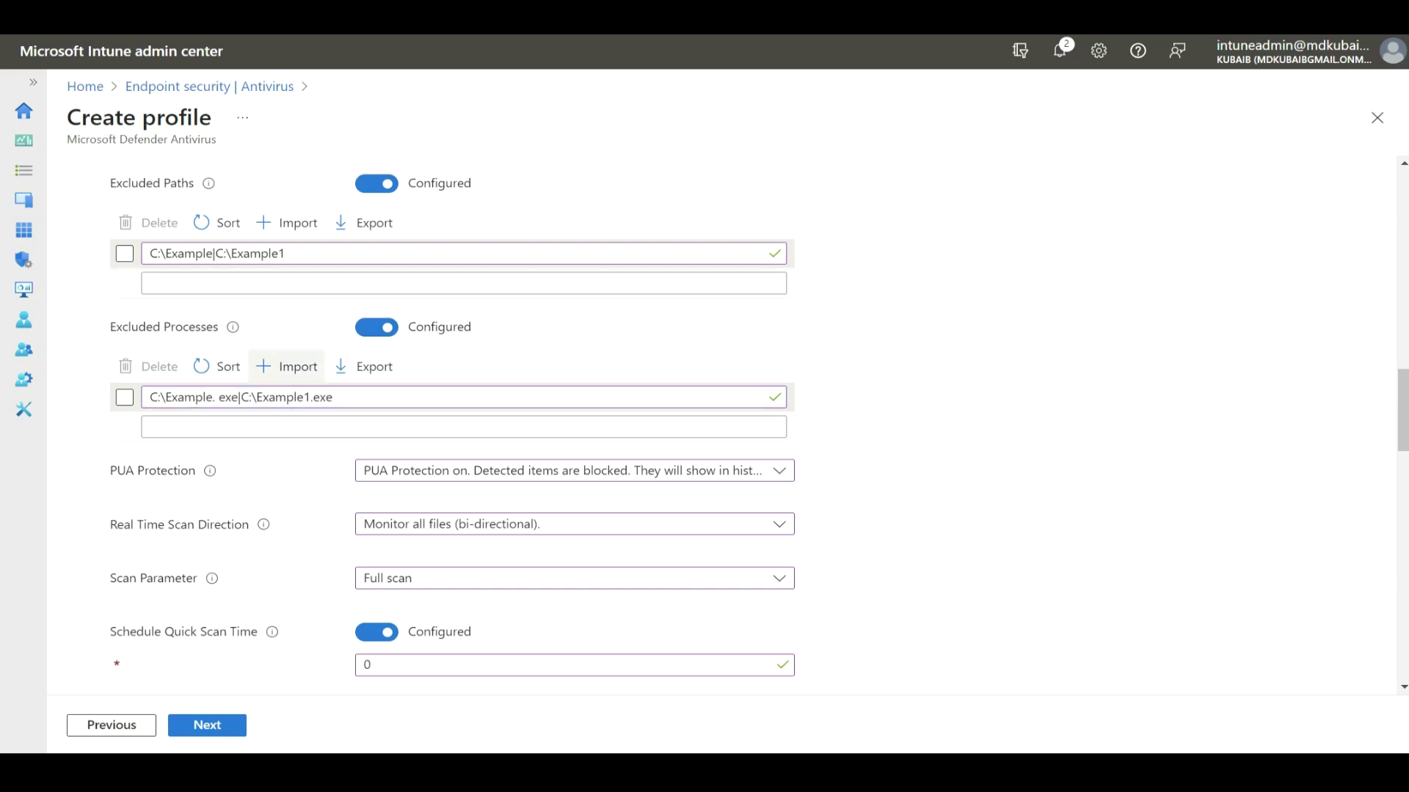
pyautogui.scroll(3, 452, 425)
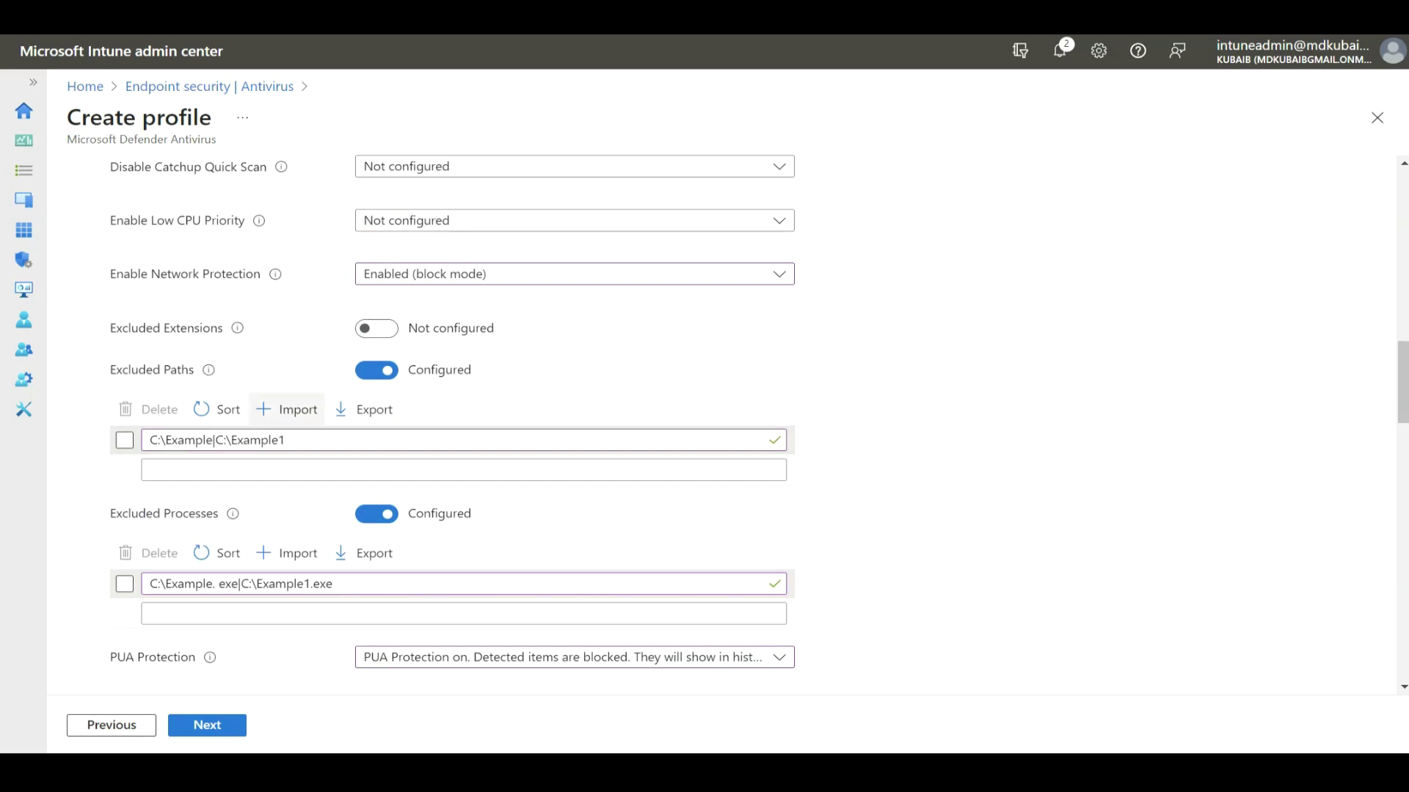
pyautogui.scroll(15, 452, 426)
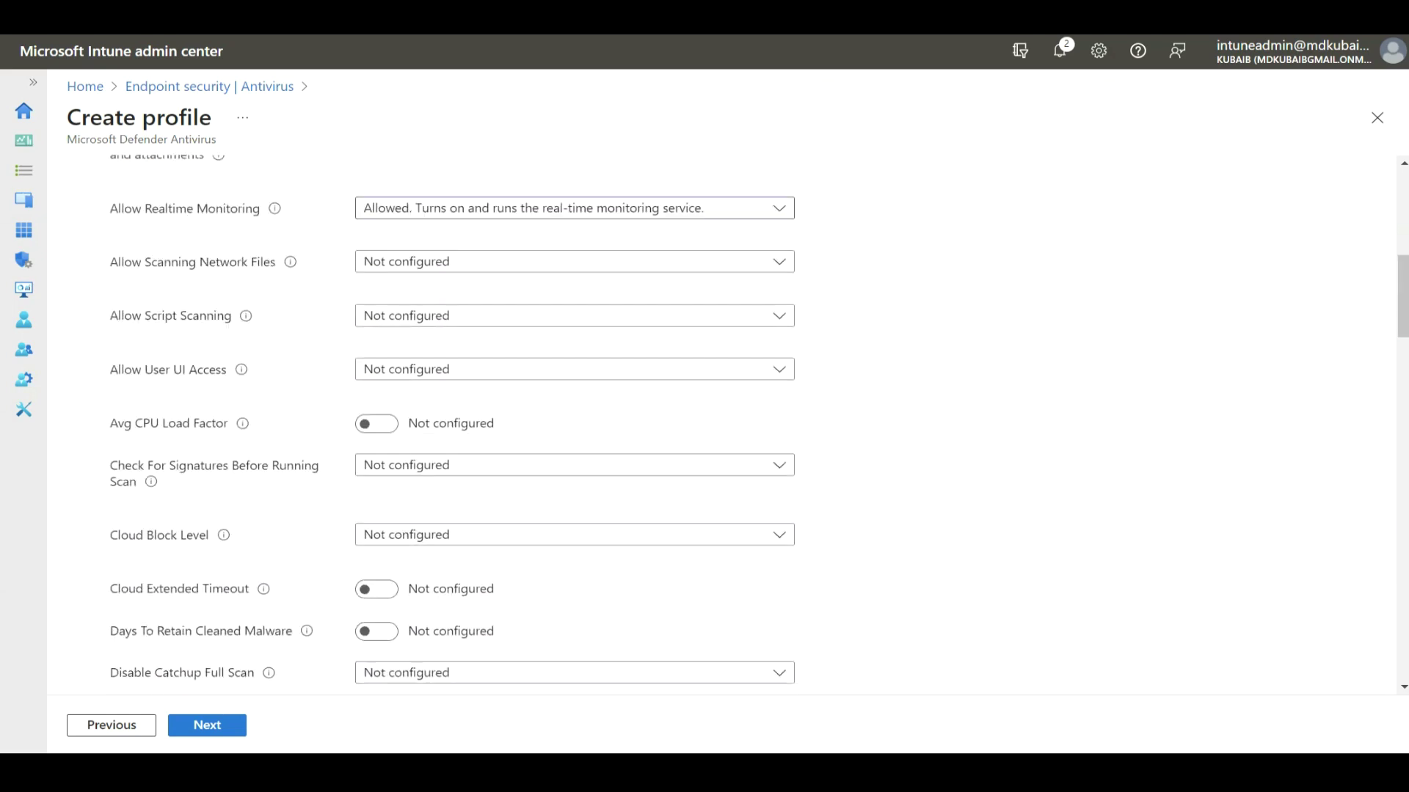
pyautogui.scroll(-15, 452, 426)
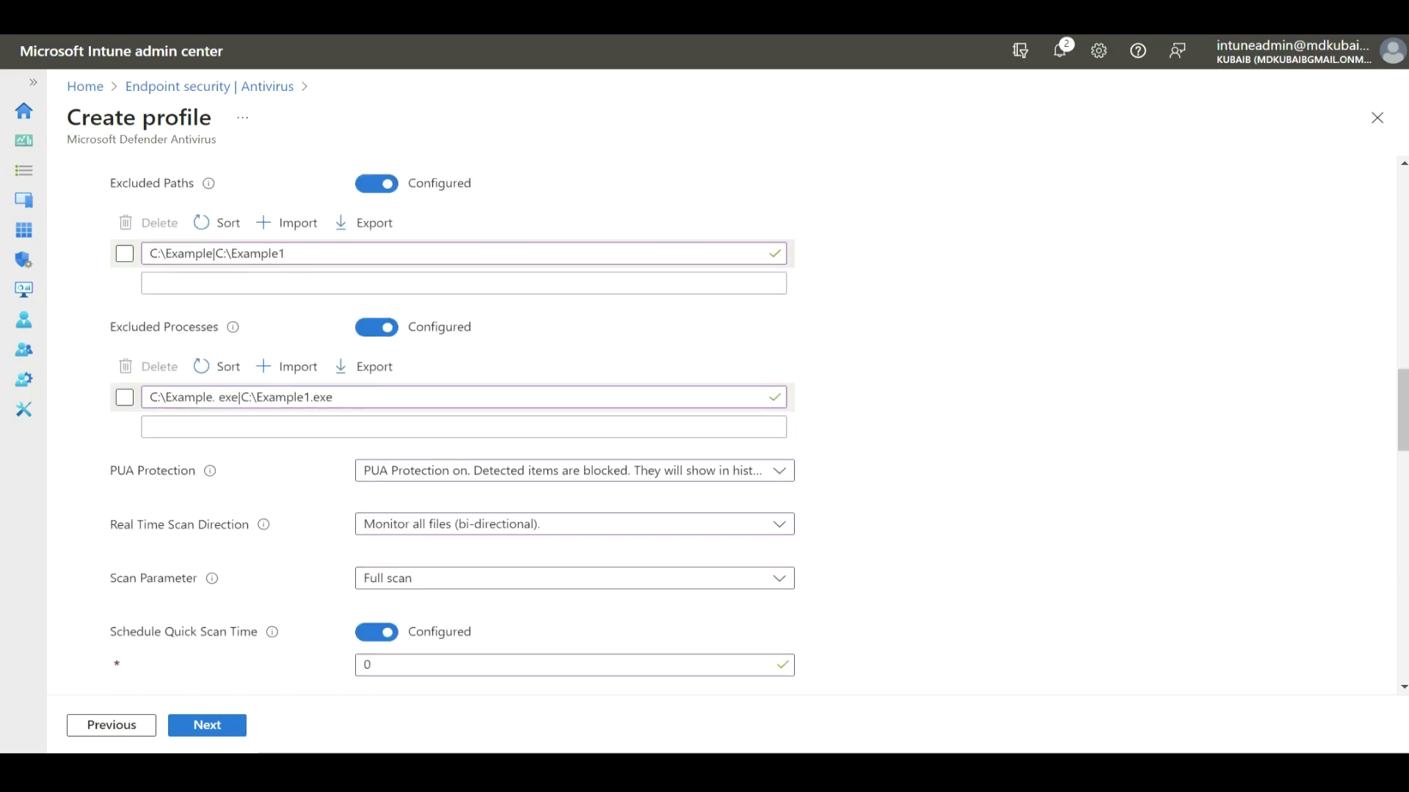
pyautogui.scroll(-1, 452, 426)
pyautogui.click(207, 725)
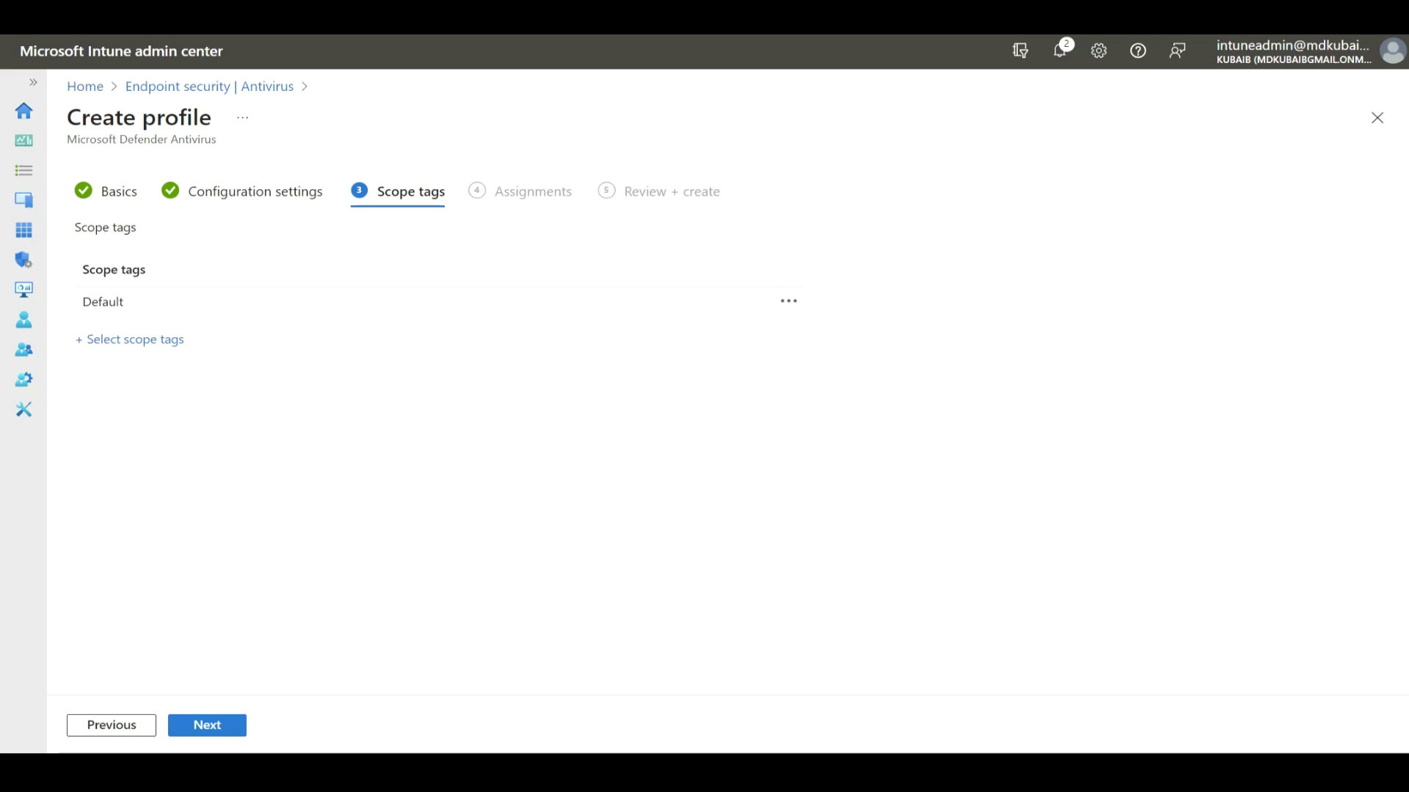
# Keep the Default scope tag, skip assignments, and create the AV Policy profile
pyautogui.click(207, 724)
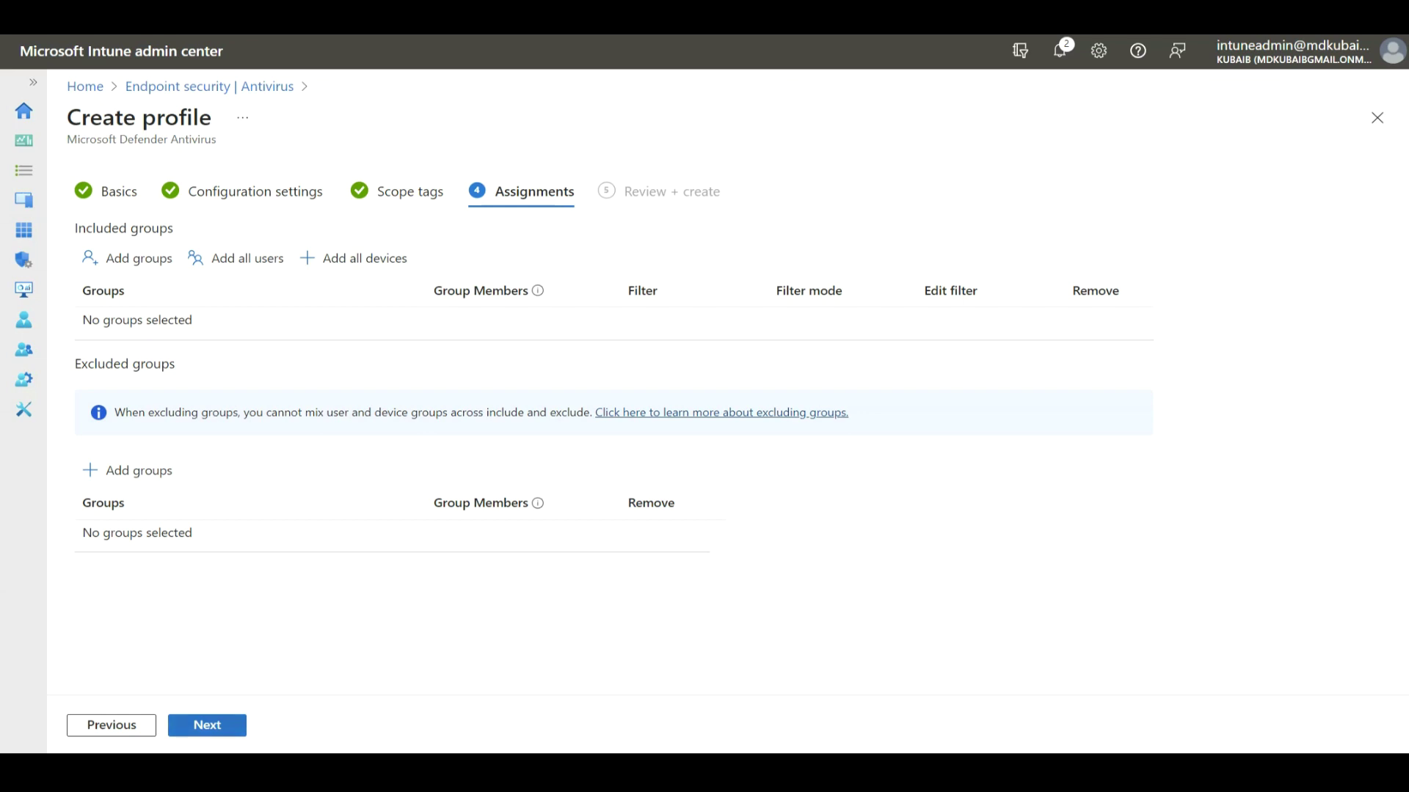
pyautogui.click(207, 725)
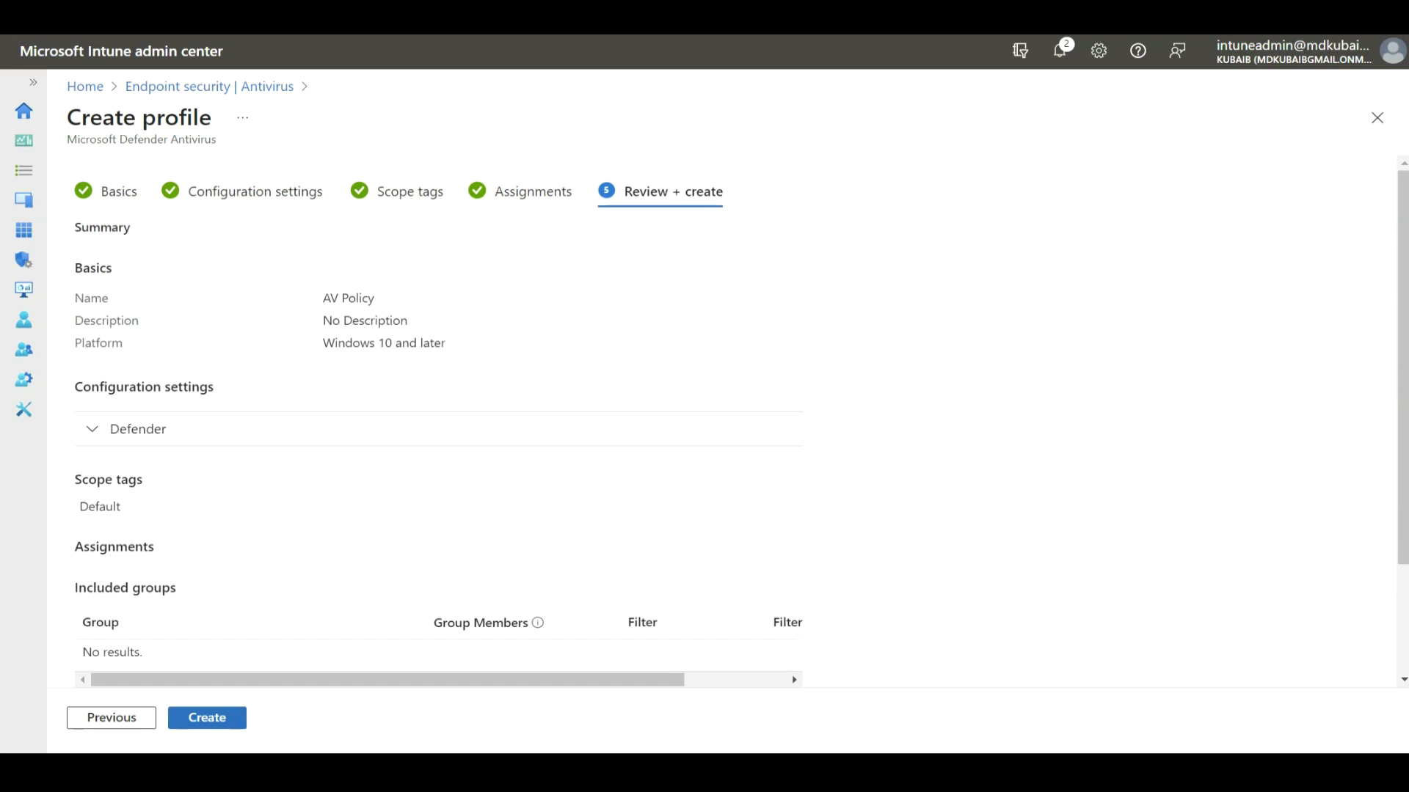
pyautogui.click(206, 717)
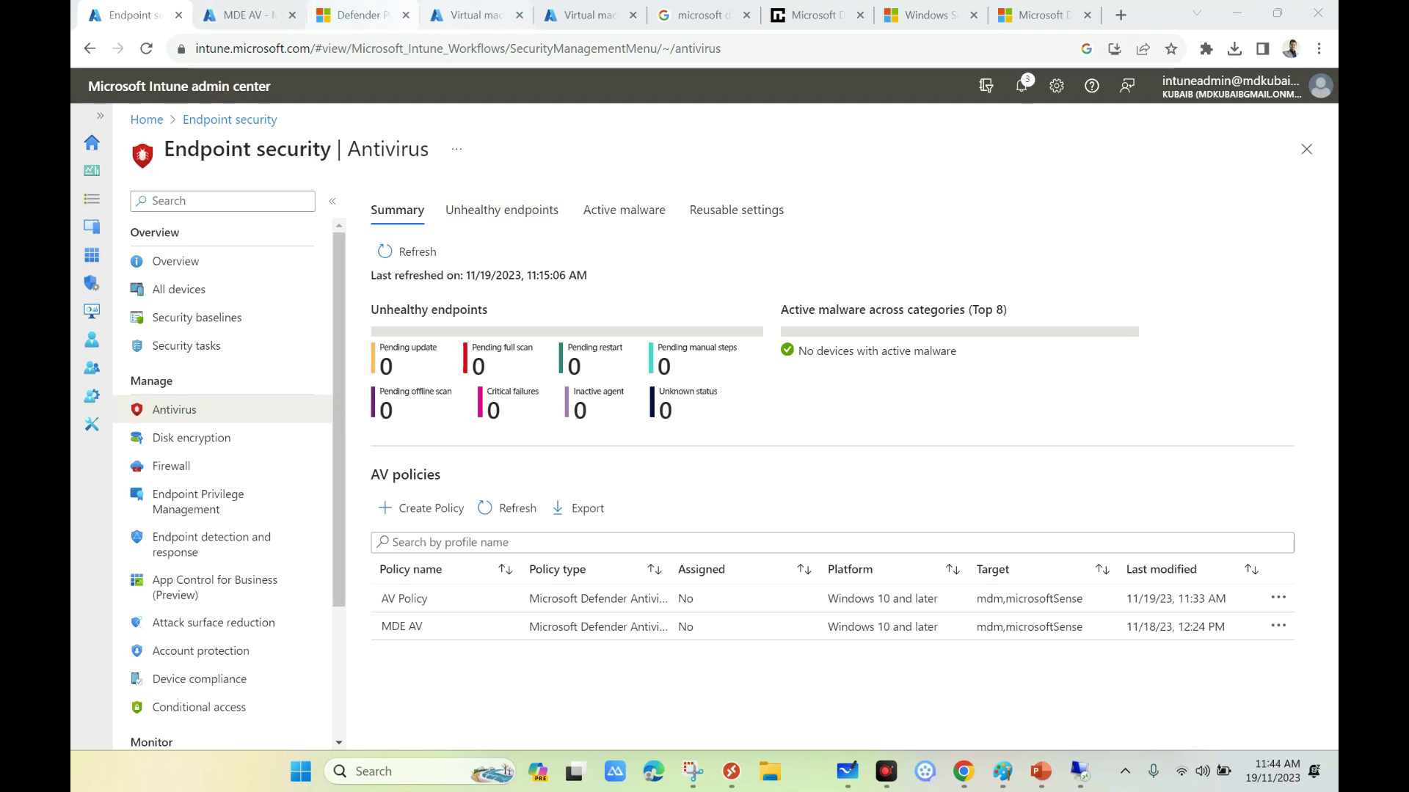
pyautogui.click(470, 15)
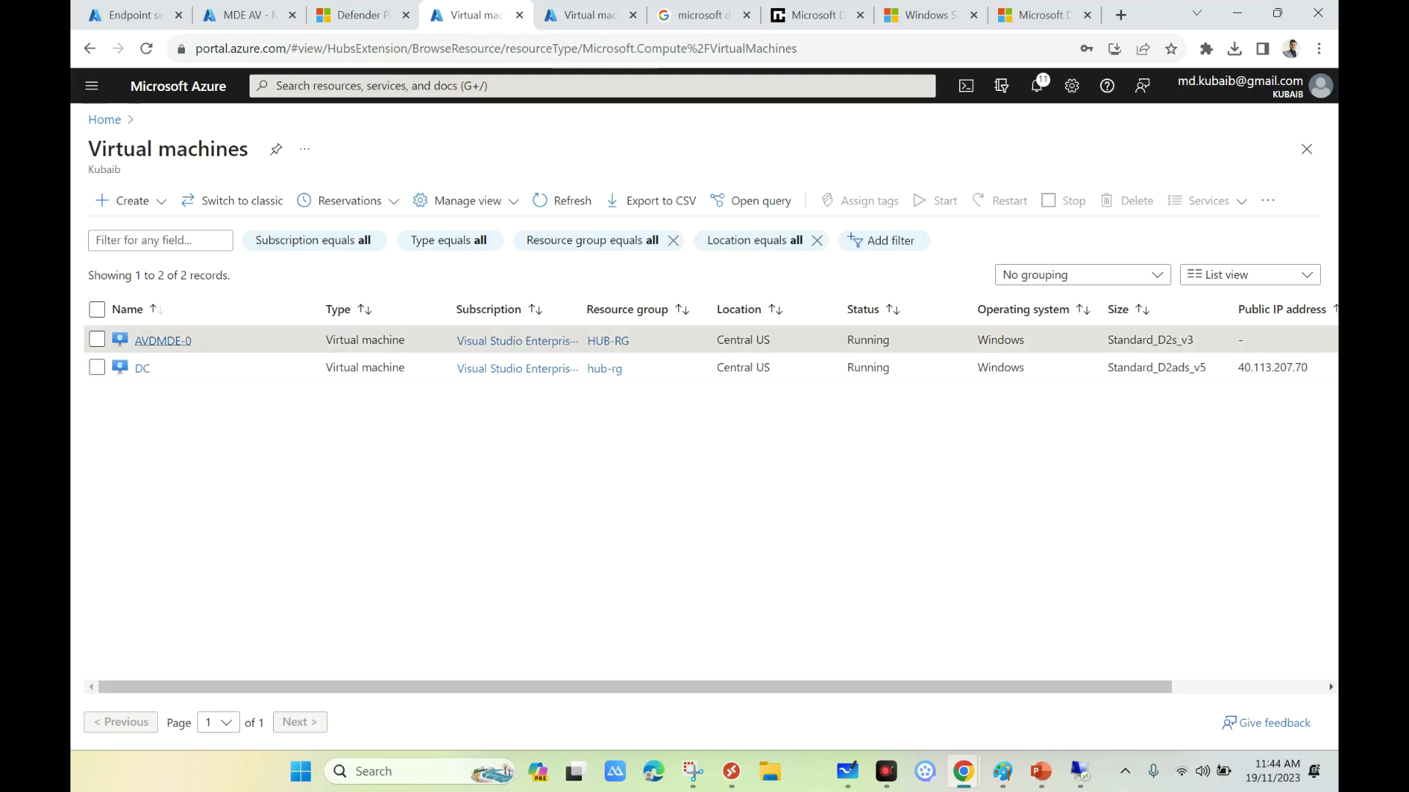
pyautogui.hotkey('alt', 'Left')
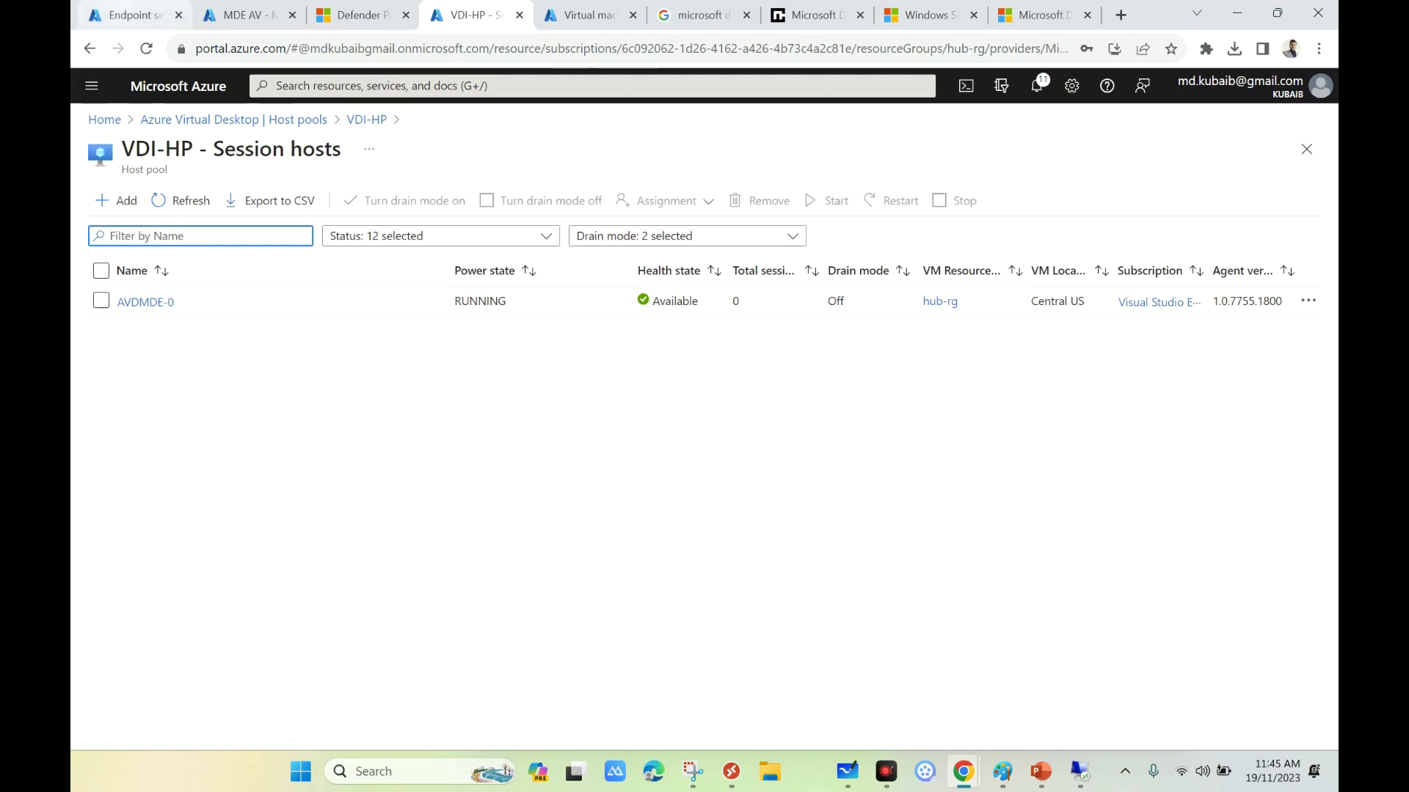
pyautogui.click(132, 15)
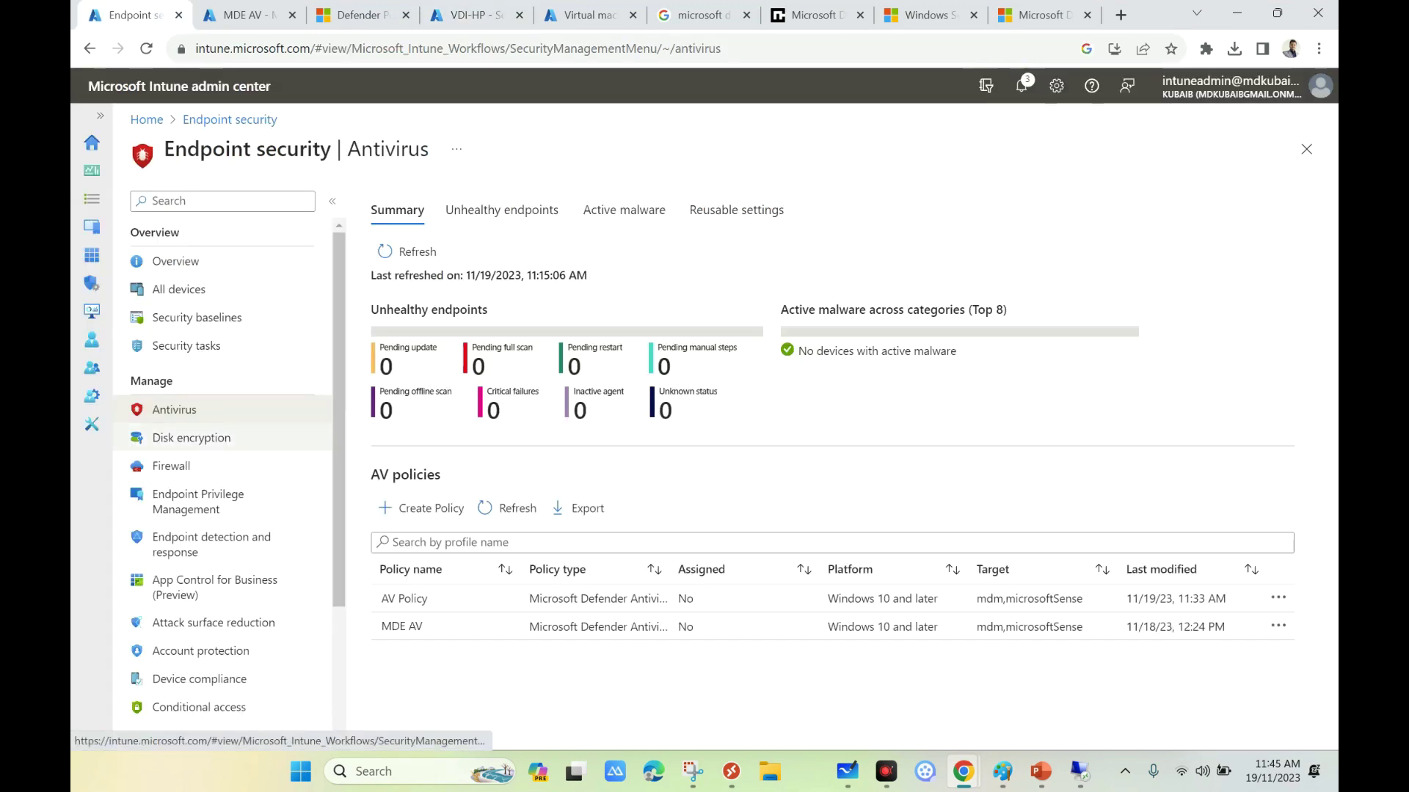
# Show the Windows devices list, with AVDMDE-0 Intune-managed and Compliant
pyautogui.click(92, 227)
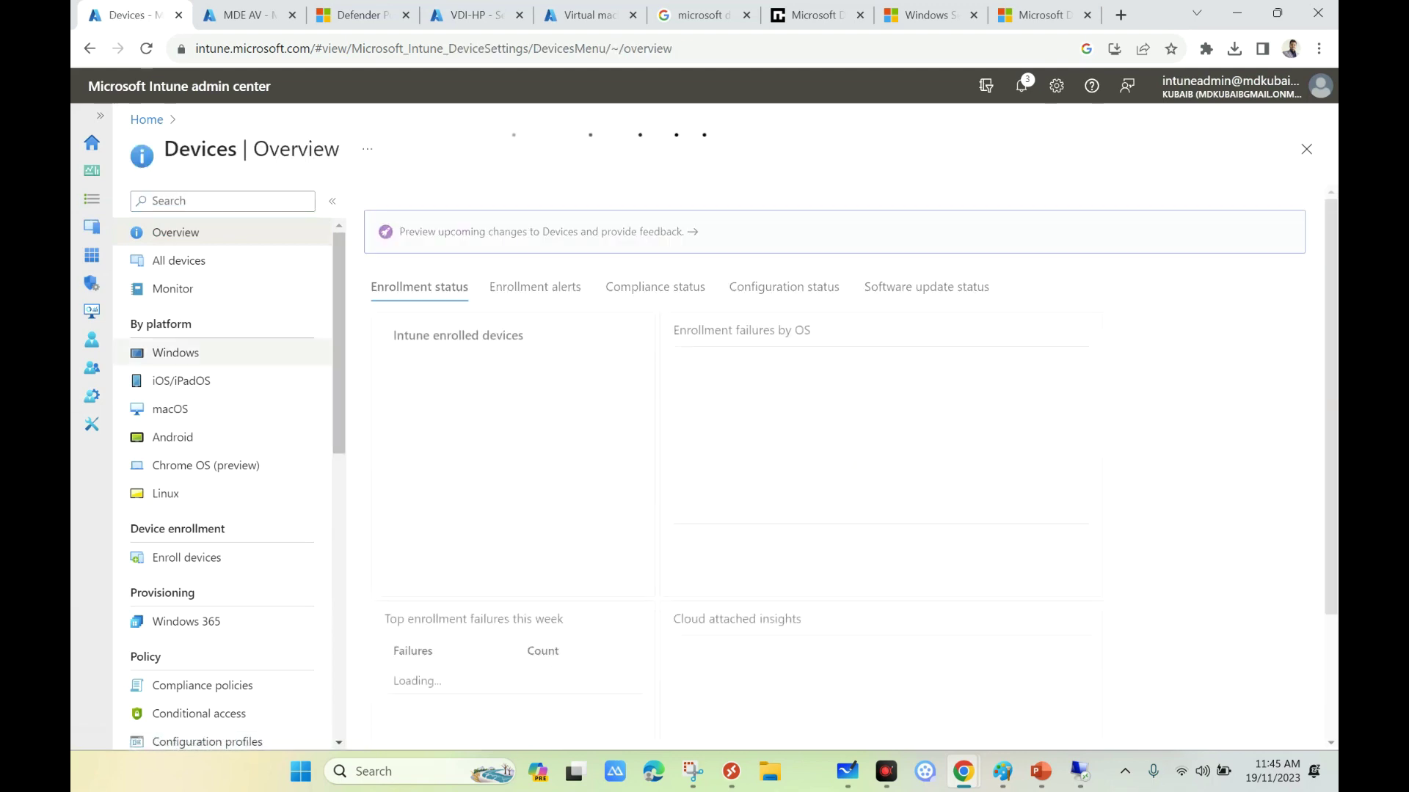
pyautogui.click(172, 352)
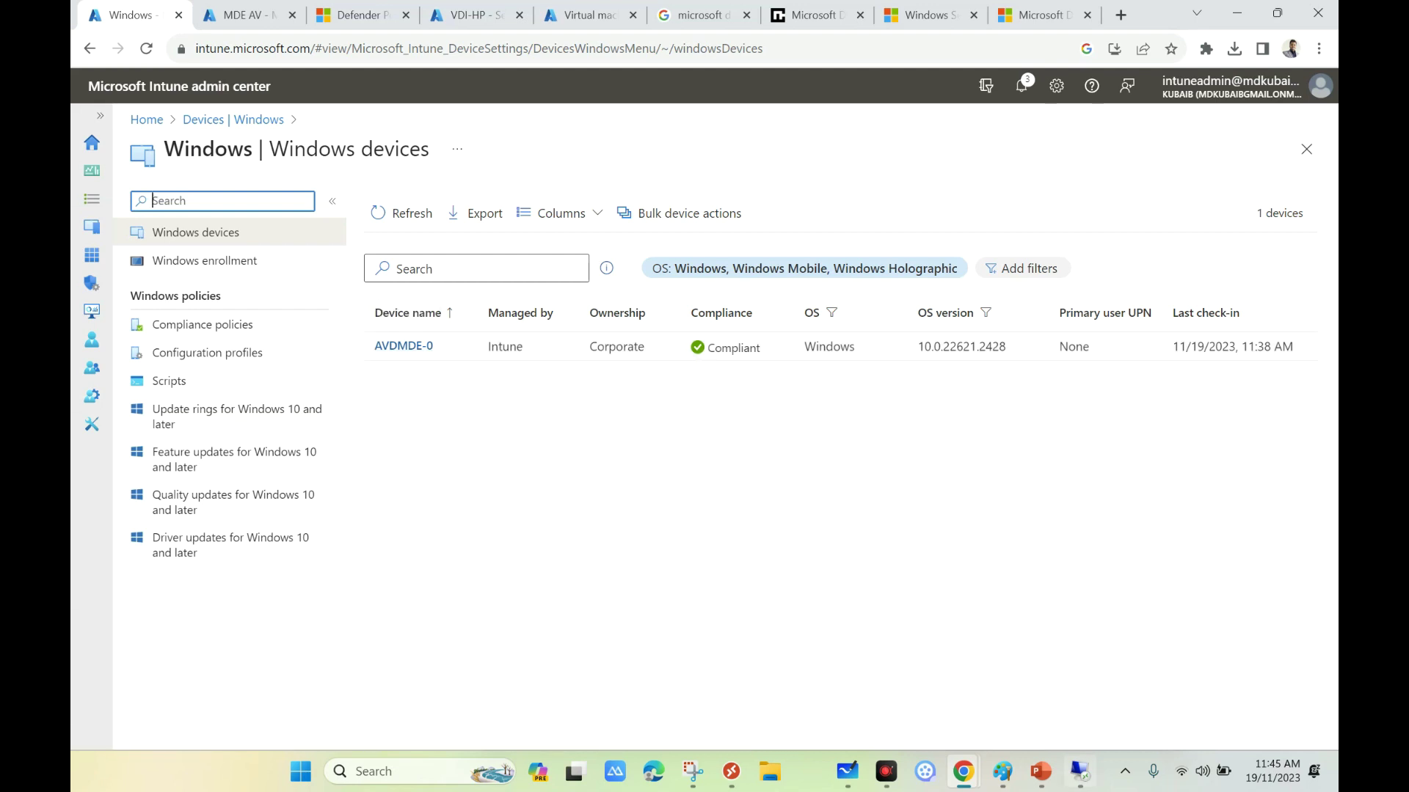
# Confirm the successful sync on the remote host's Access work or school Info page, then minimize Settings
pyautogui.click(1079, 771)
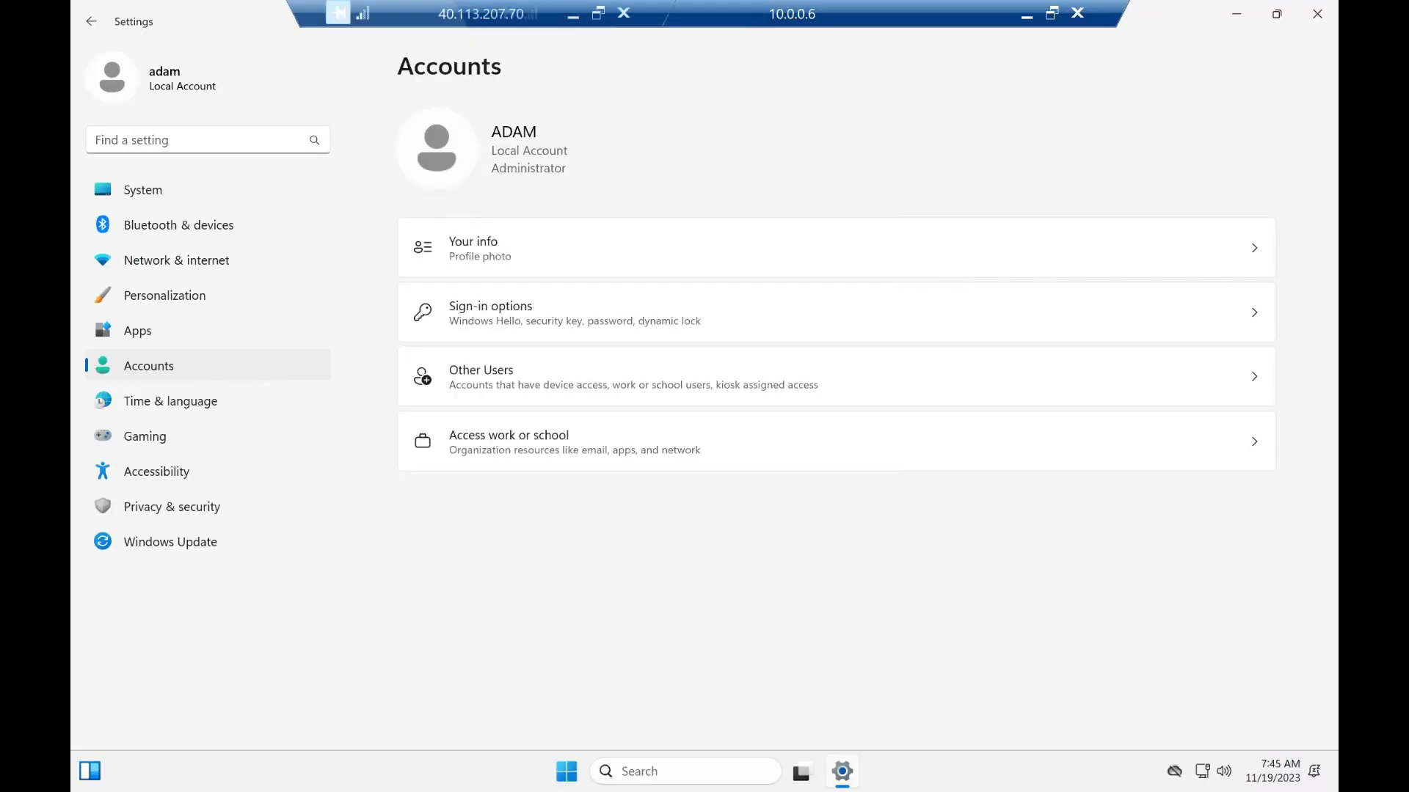
pyautogui.click(1236, 13)
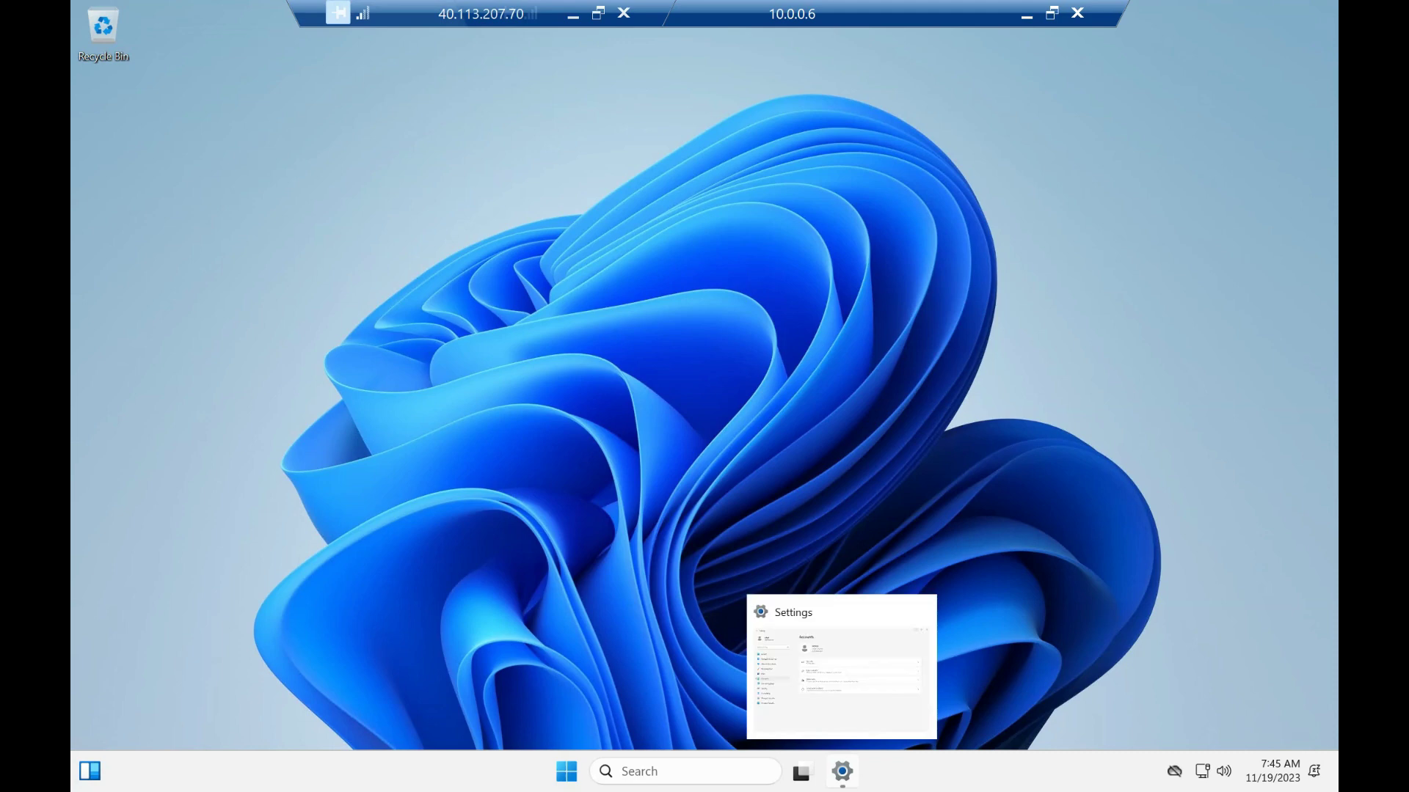
pyautogui.click(842, 771)
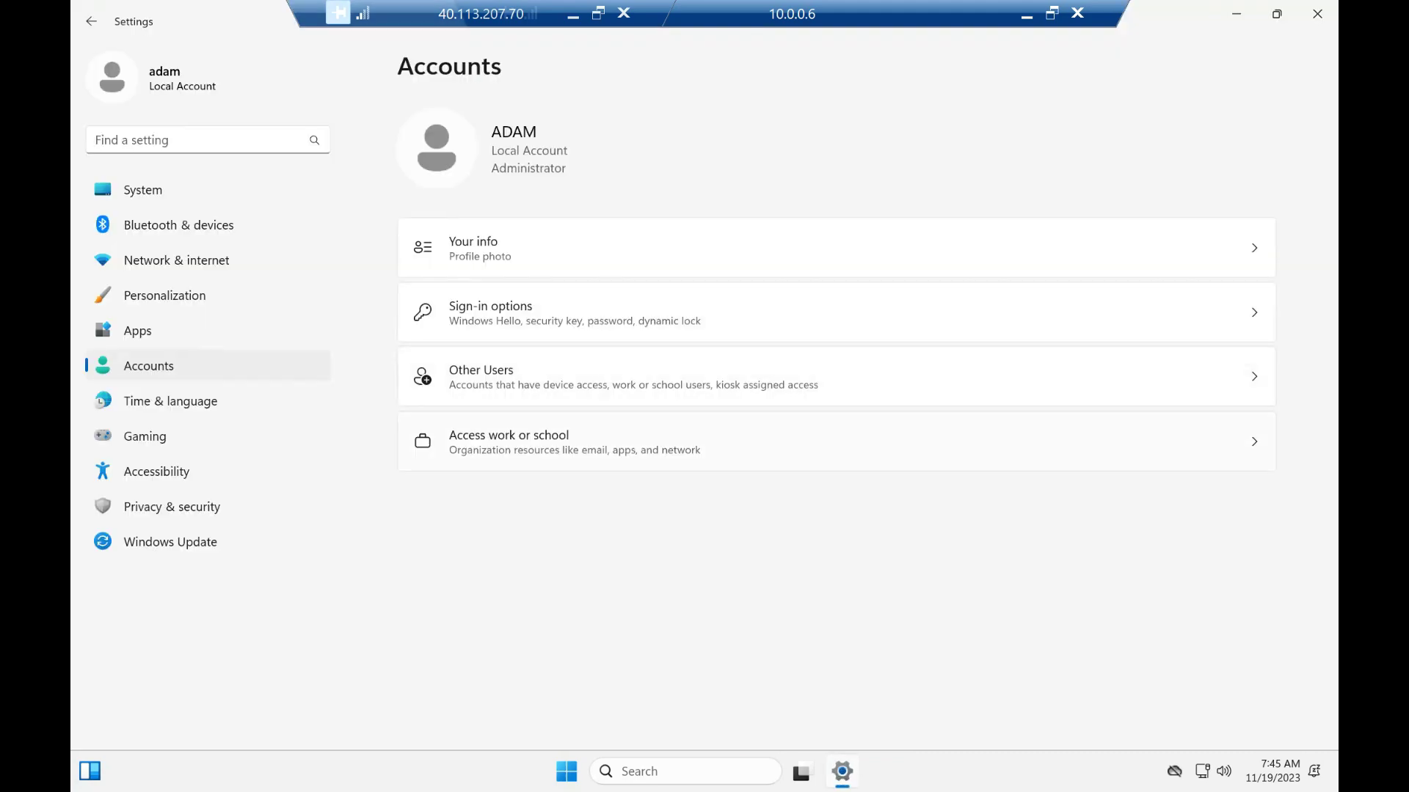
pyautogui.click(807, 441)
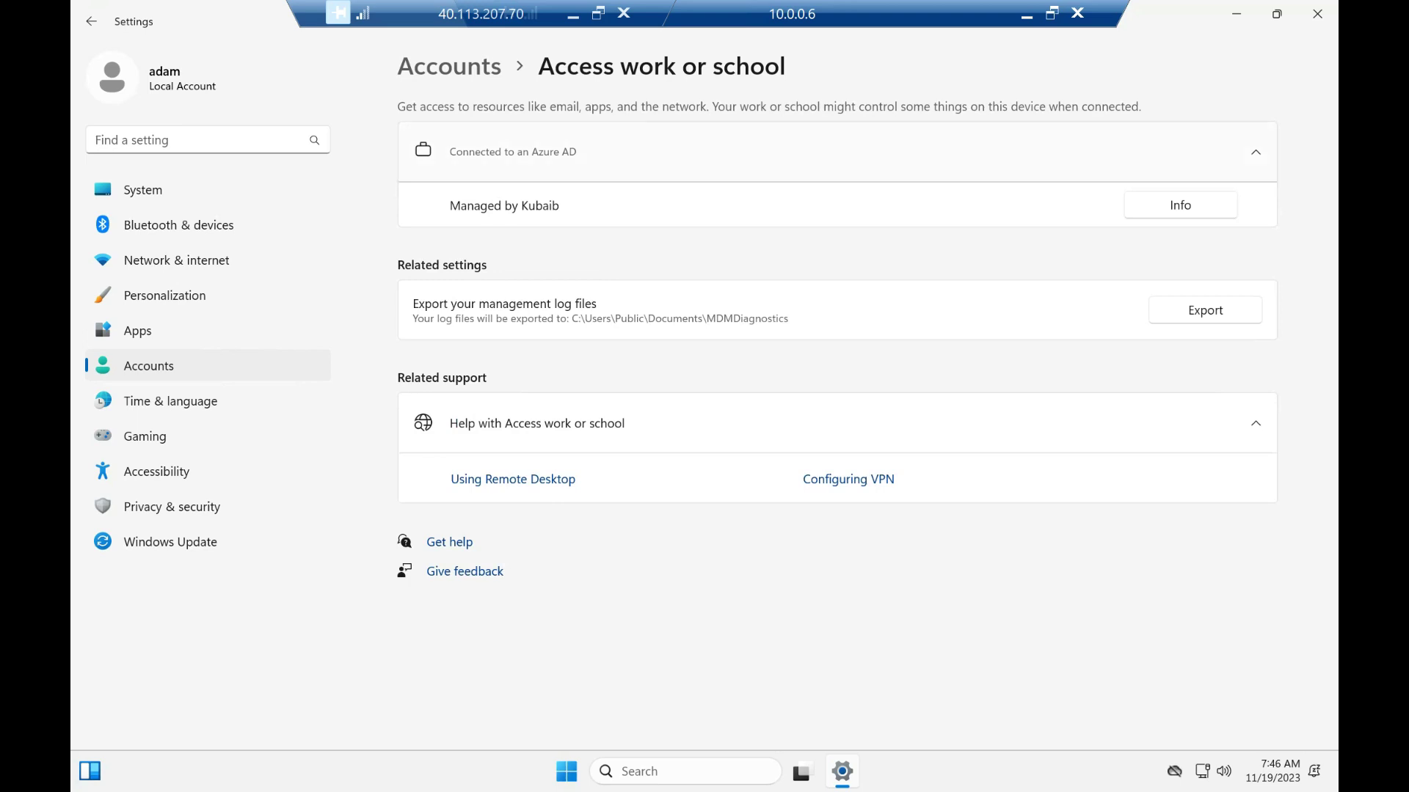
pyautogui.click(1180, 205)
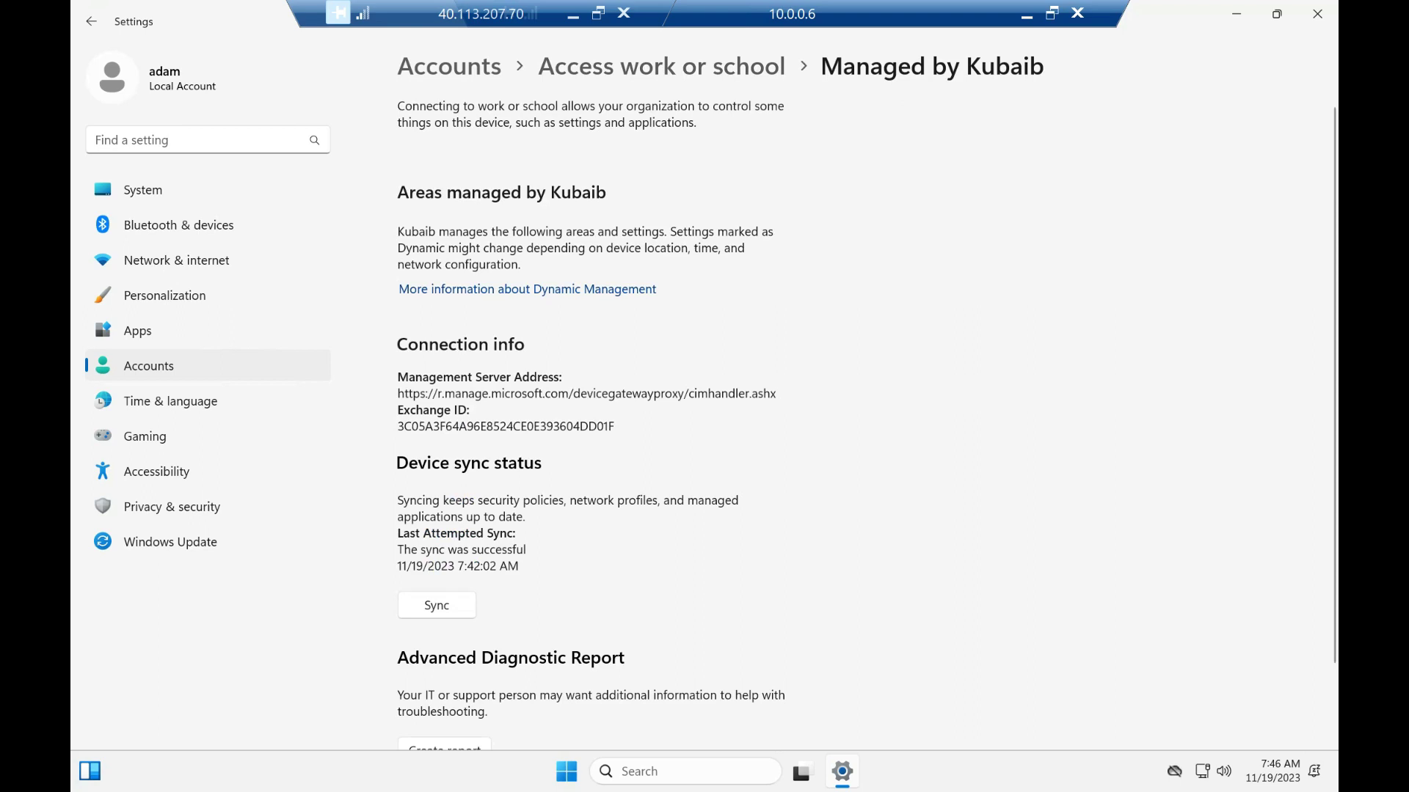
pyautogui.scroll(-2, 866, 425)
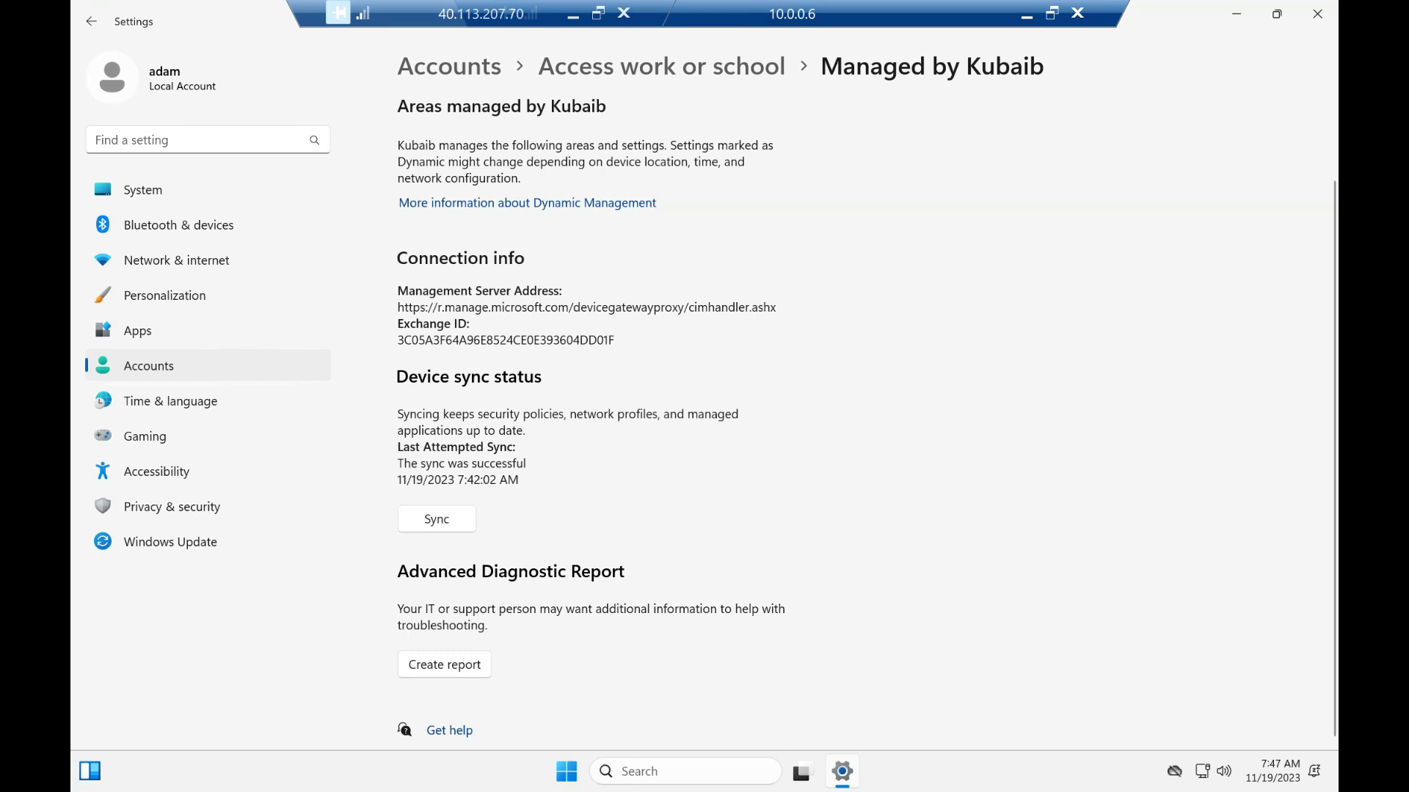
pyautogui.click(1237, 14)
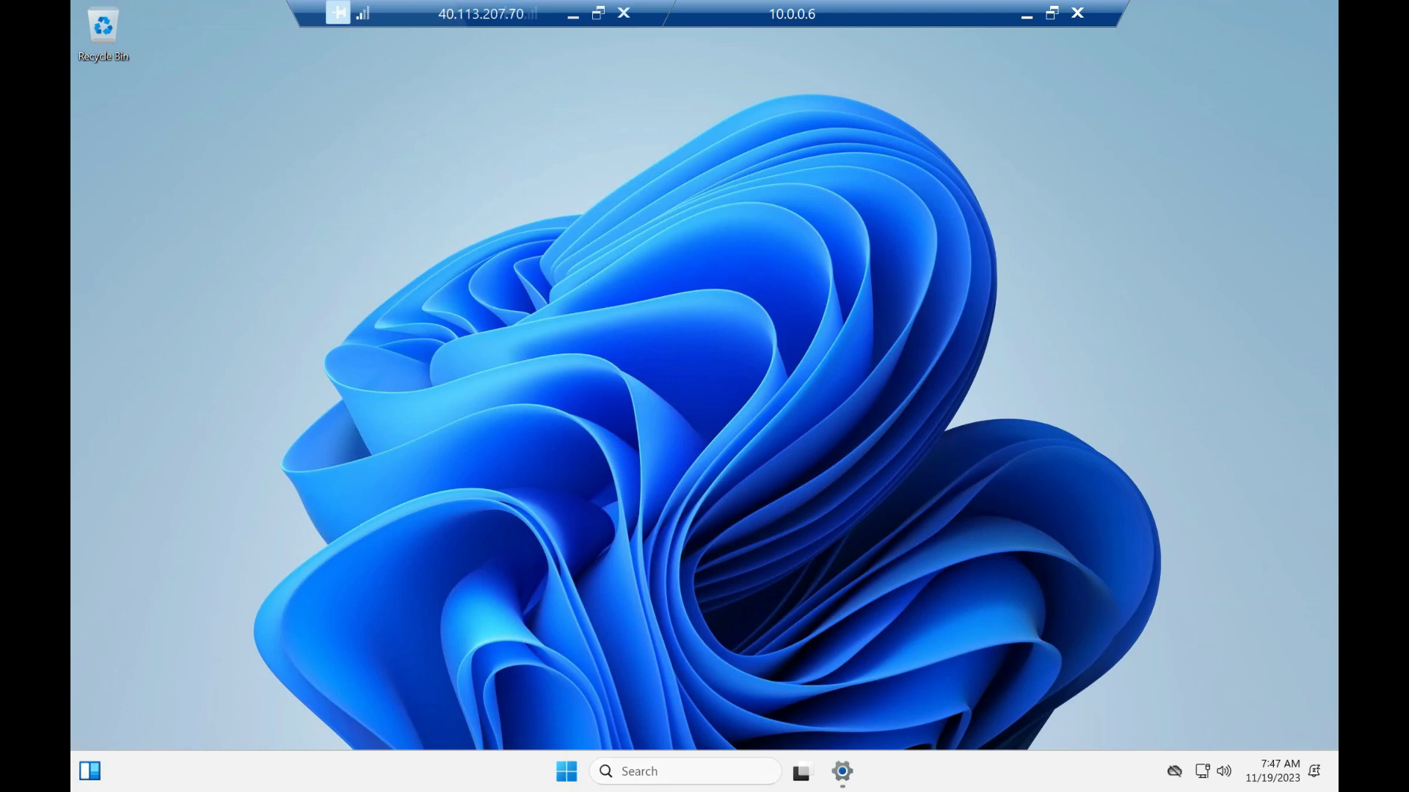
# Launch Windows PowerShell as administrator from the 'powershell' search
pyautogui.click(638, 771)
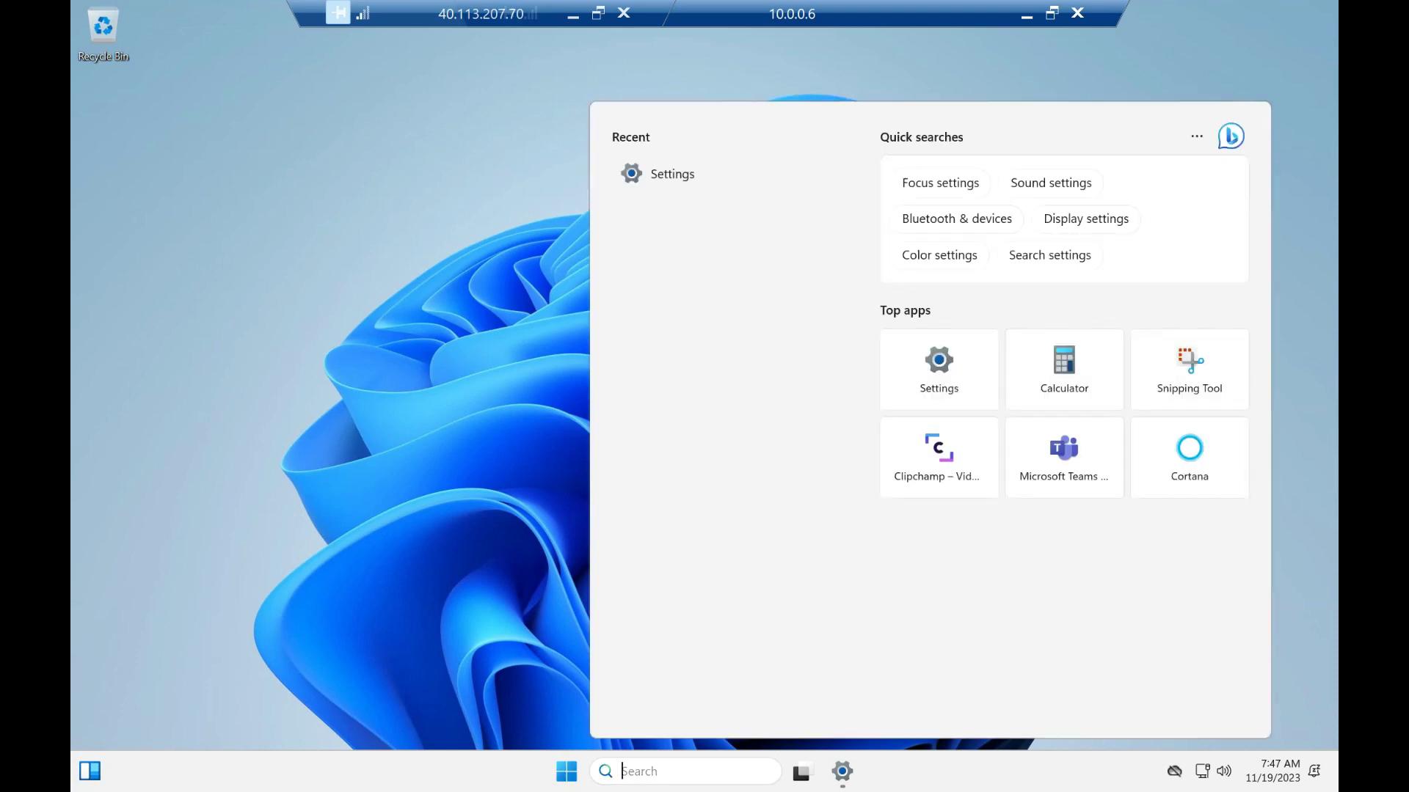
pyautogui.write('powershell')
pyautogui.hotkey('shift', 'F10')
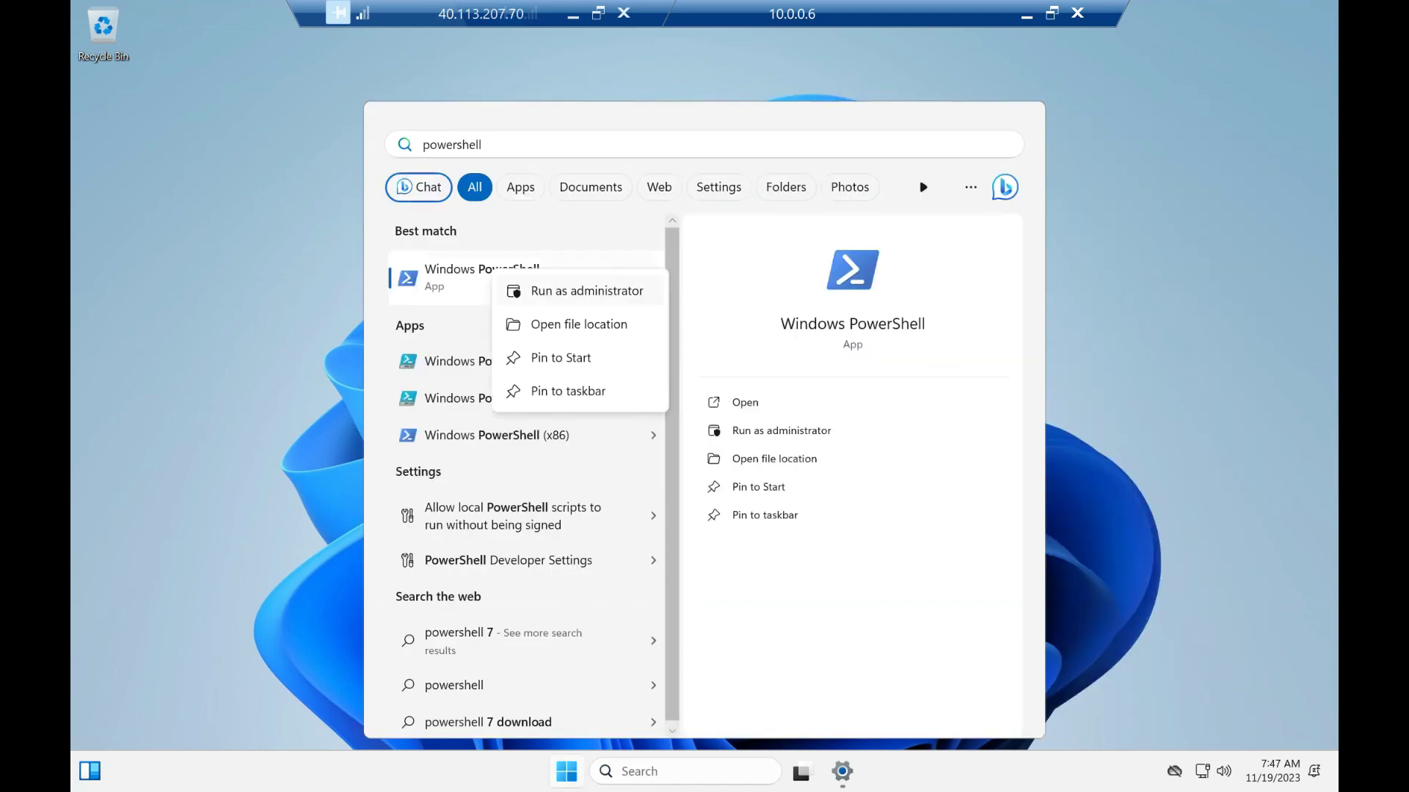
pyautogui.press('Return')
pyautogui.click(508, 283)
pyautogui.press('Escape')
# Run Get-MpPreference, maximize the console and scroll to the top of the output
pyautogui.write('get')
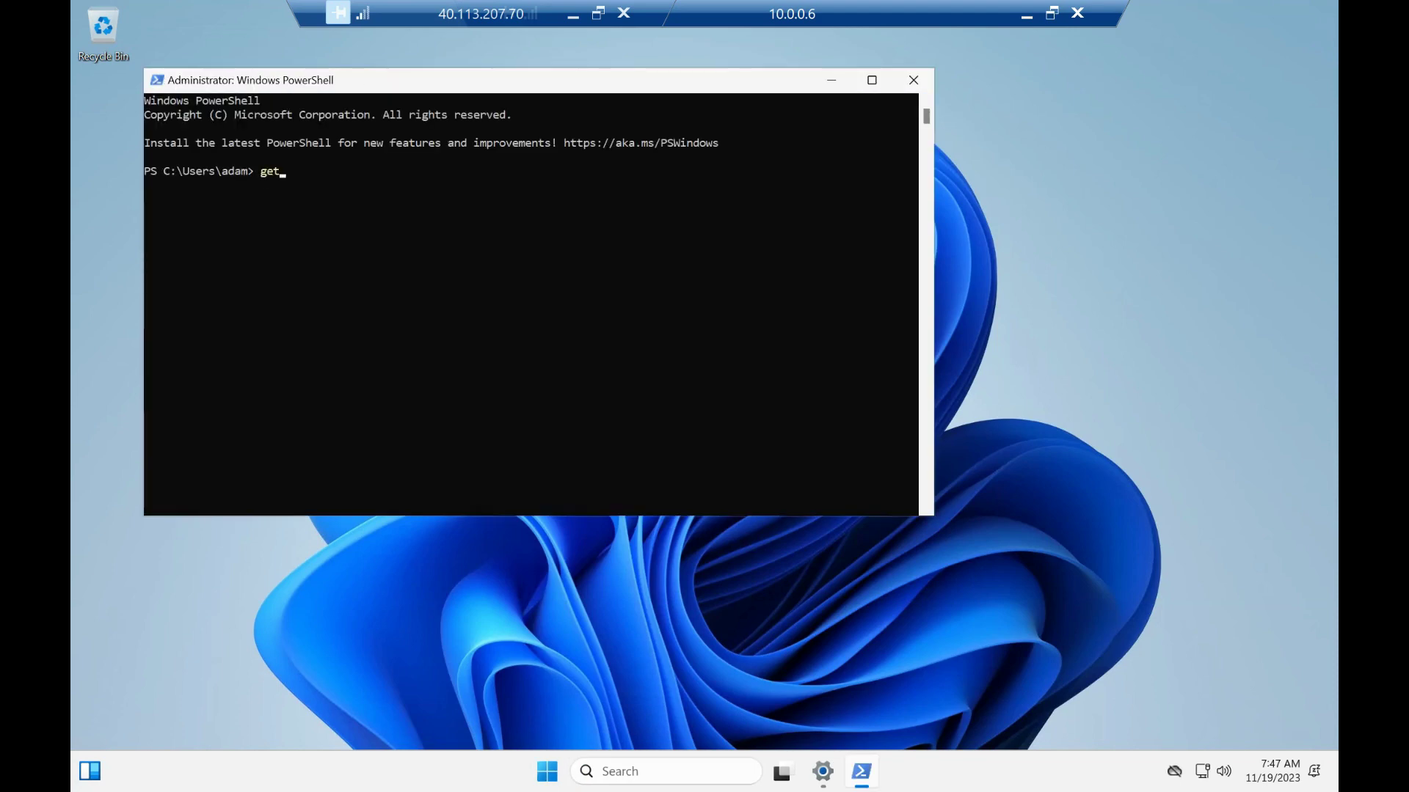
pyautogui.write('-mp')
pyautogui.press('Tab')
pyautogui.press('Return')
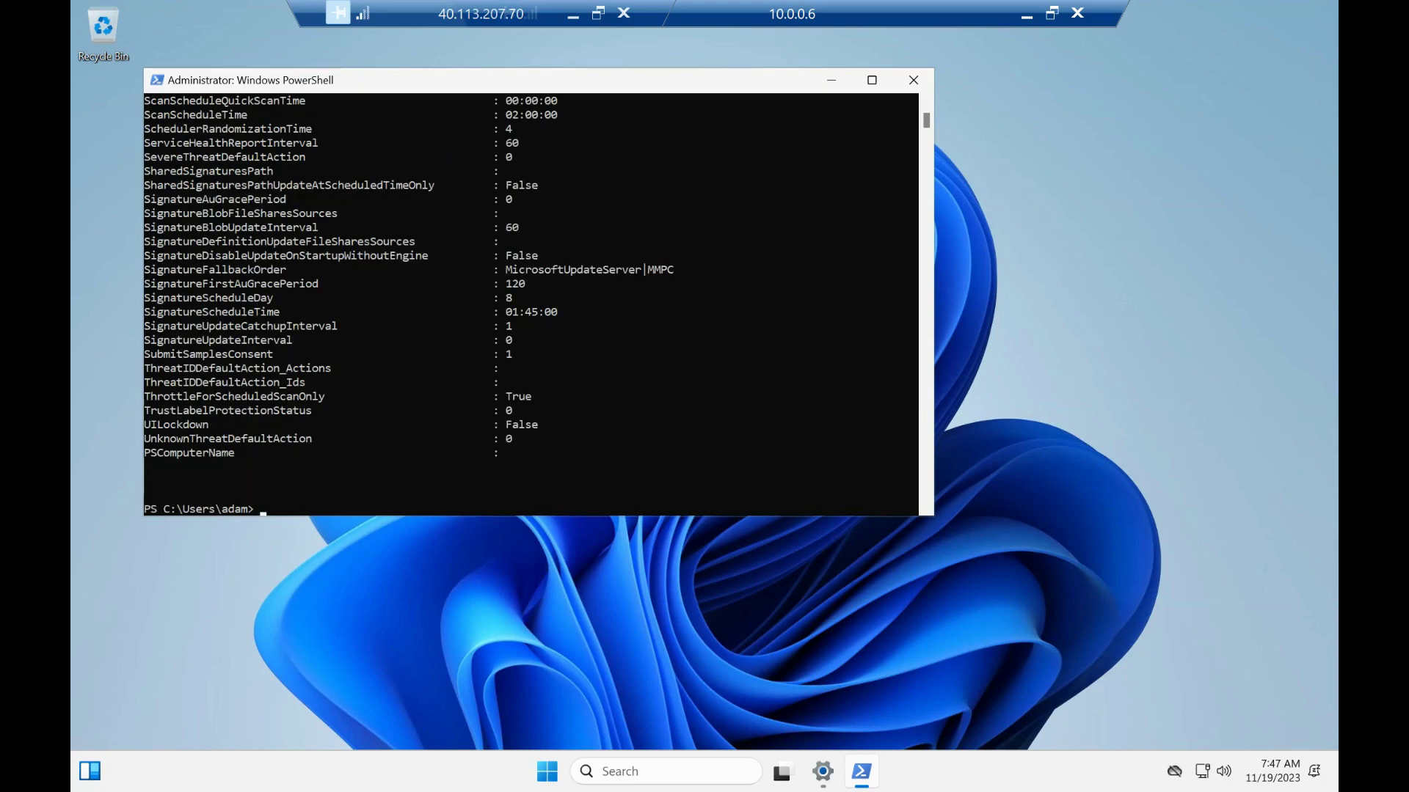
pyautogui.click(872, 80)
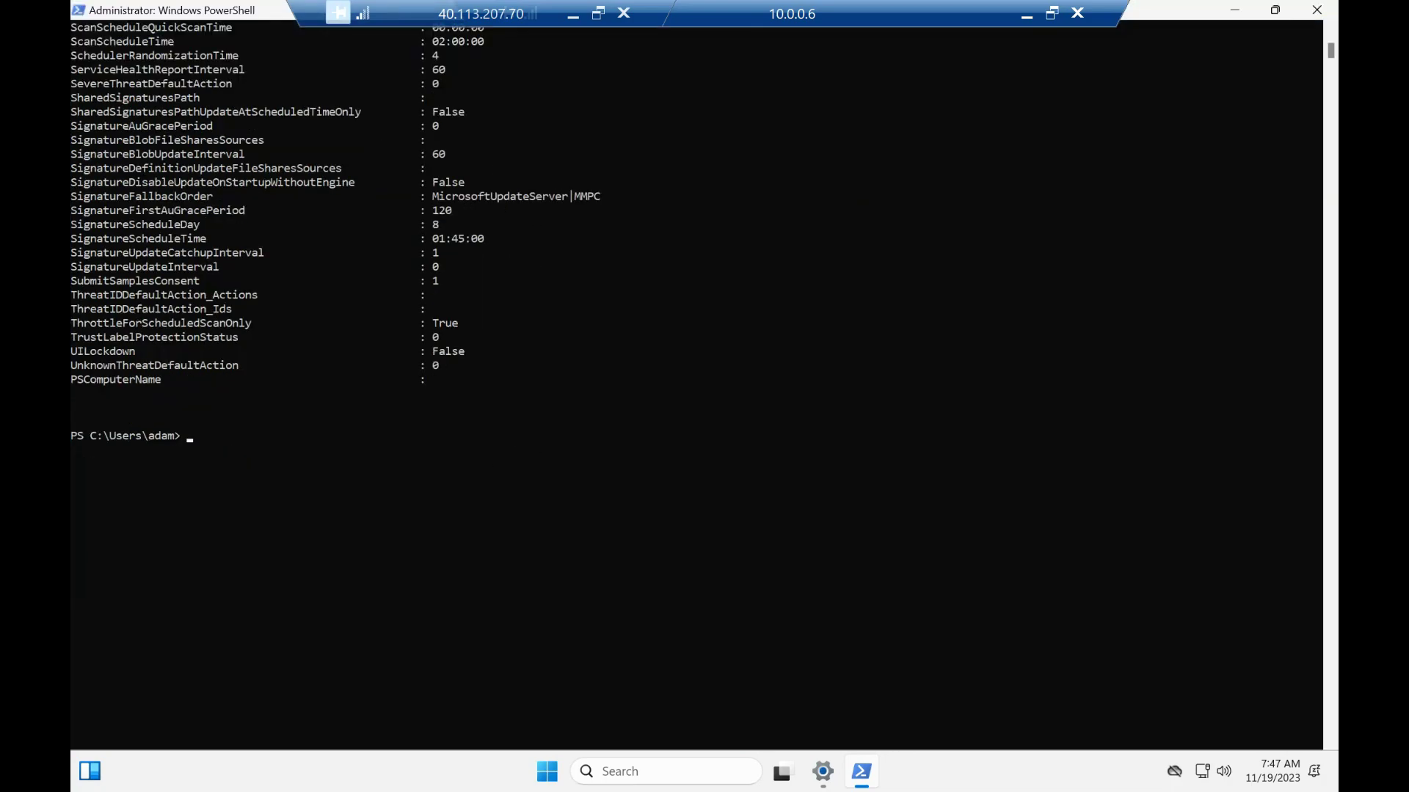
pyautogui.scroll(10, 697, 385)
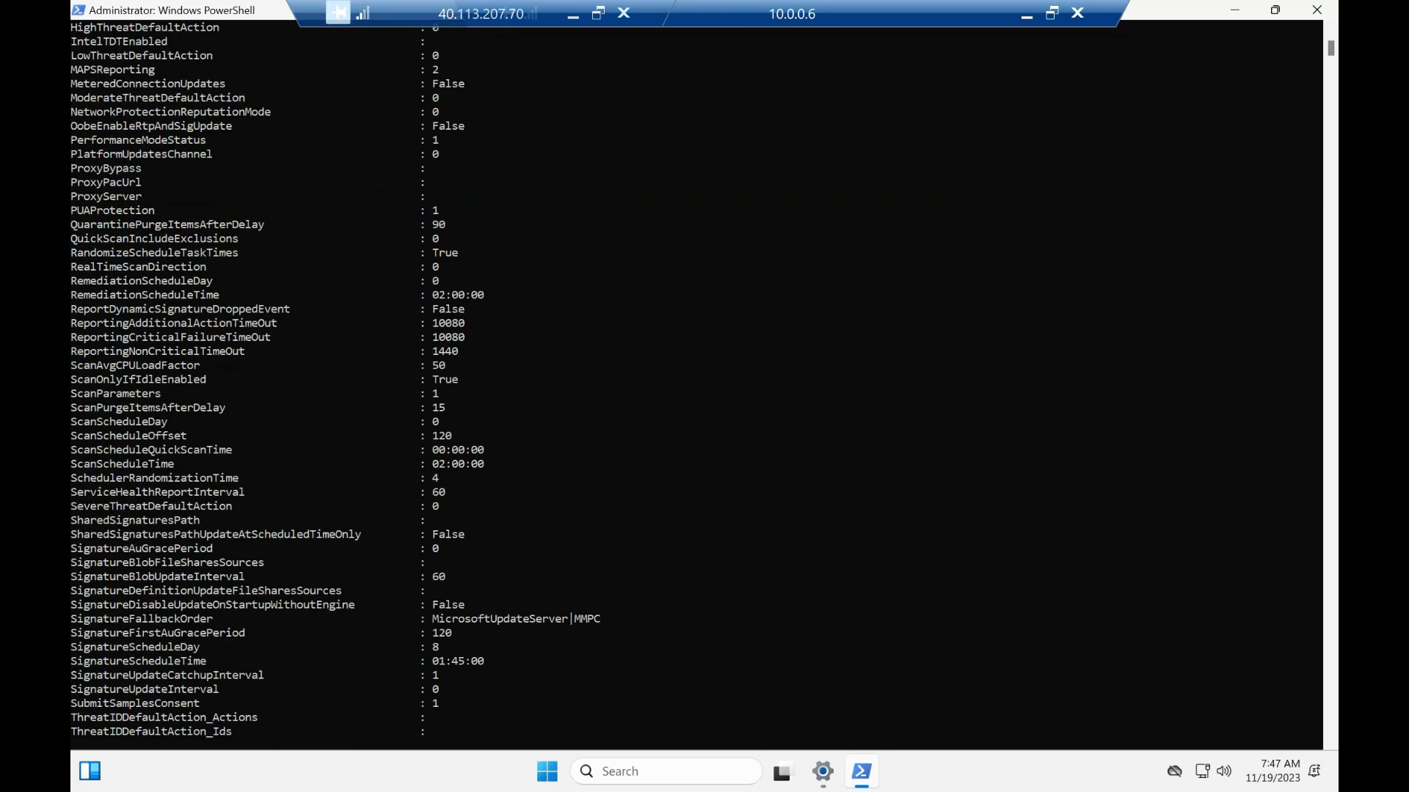
pyautogui.scroll(13, 697, 385)
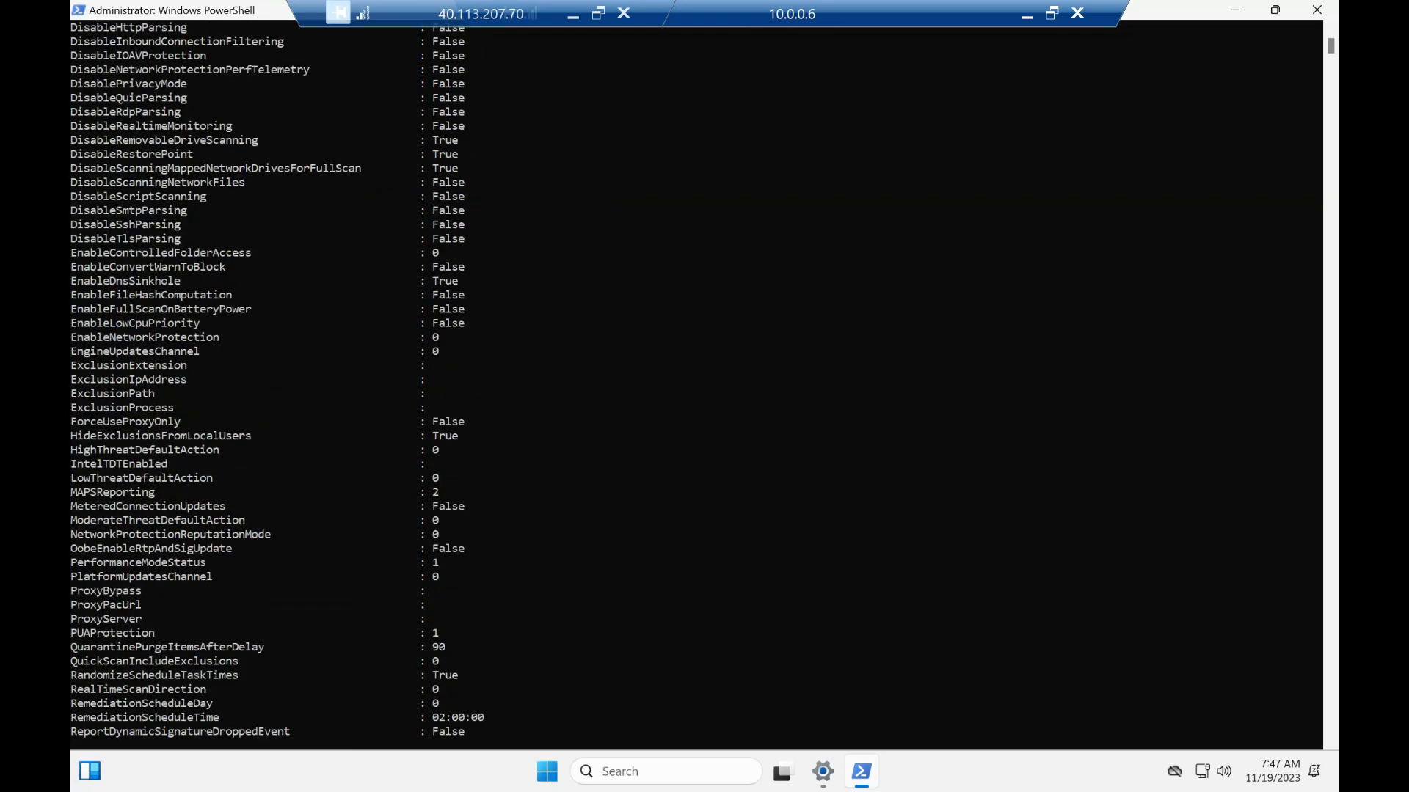
pyautogui.scroll(6, 697, 385)
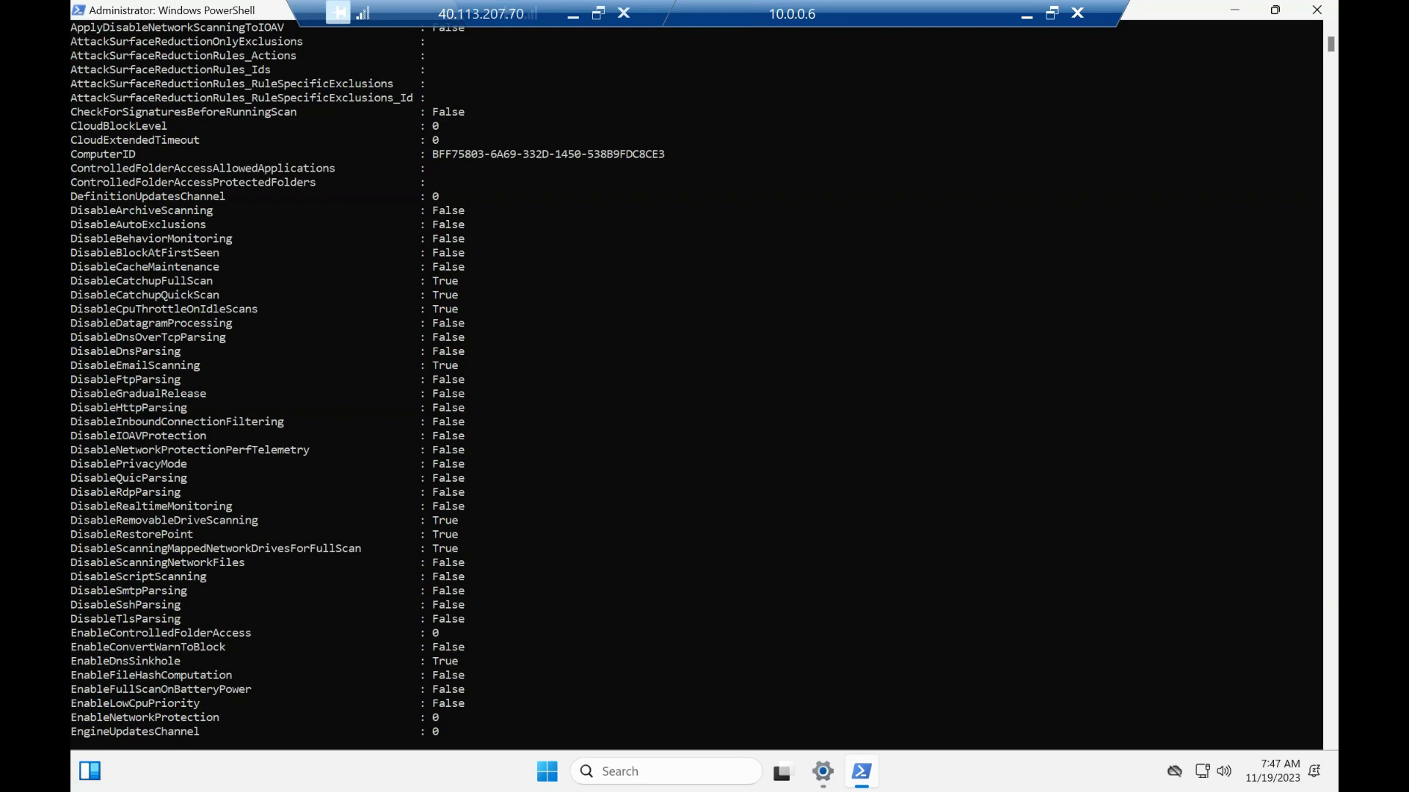
pyautogui.scroll(4, 697, 386)
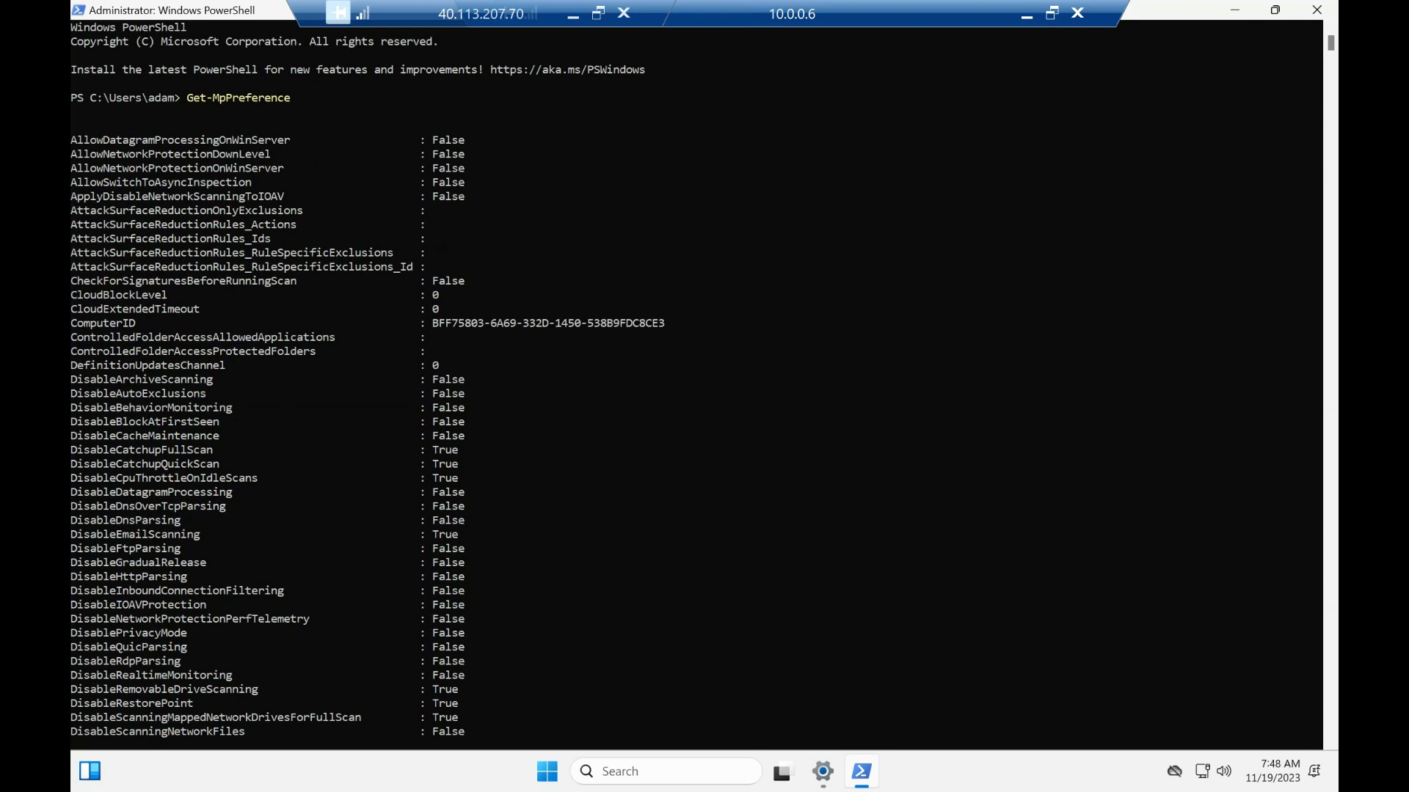
# Review the DisableRealtimeMonitoring, ExclusionPath and NetworkProtectionReputationMode entries in the Defender output
pyautogui.click(80, 675)
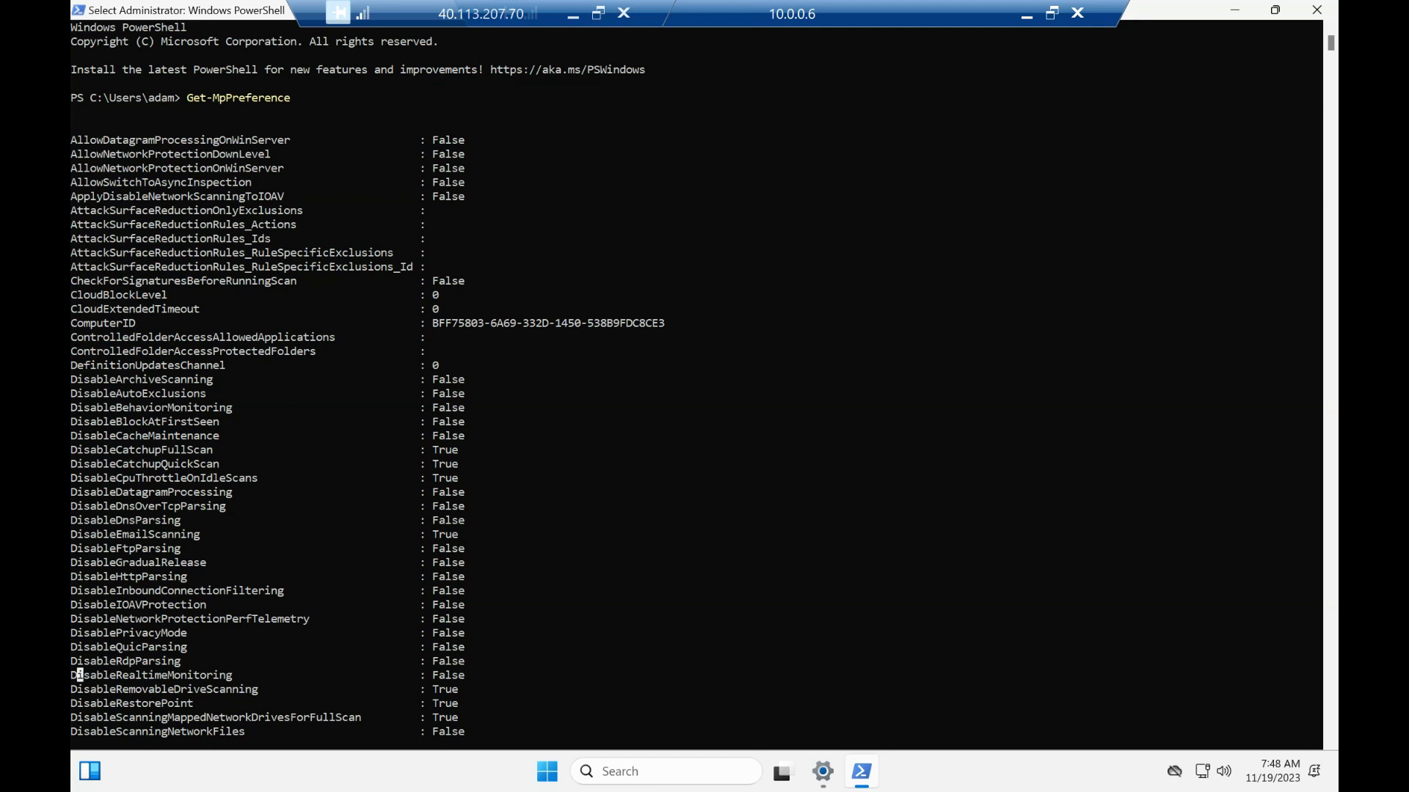
pyautogui.scroll(-2, 367, 382)
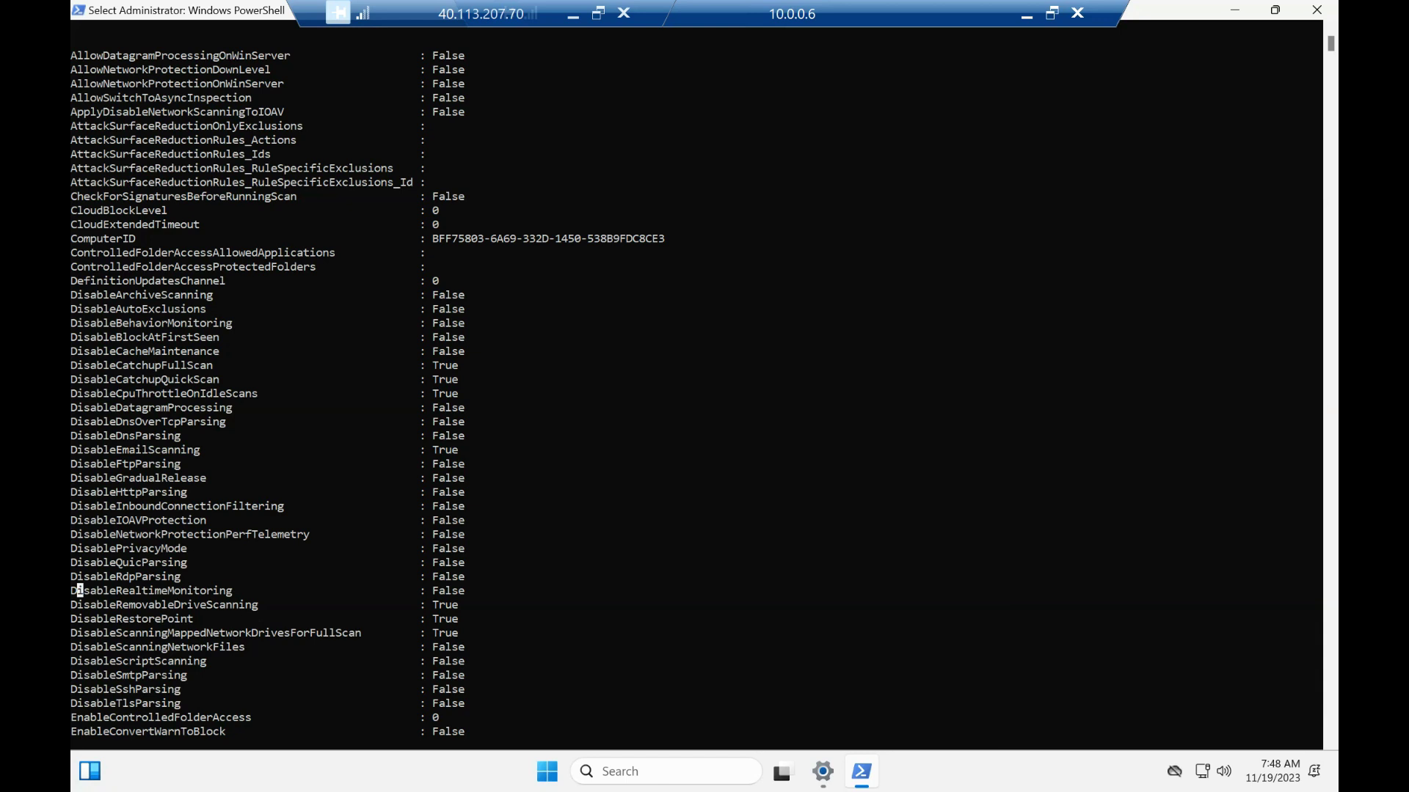
pyautogui.scroll(-8, 829, 98)
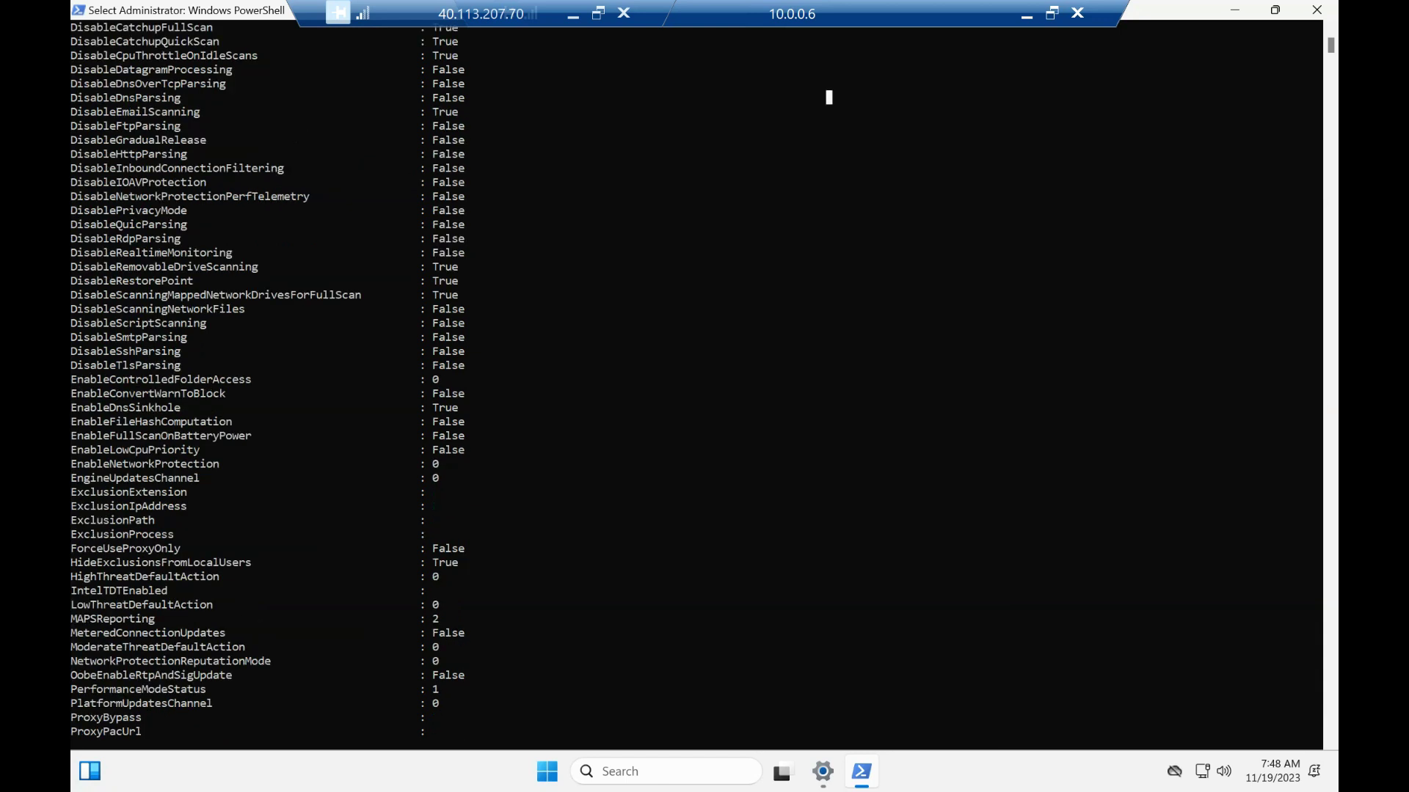
pyautogui.click(158, 520)
pyautogui.moveTo(125, 661); pyautogui.dragTo(238, 661)
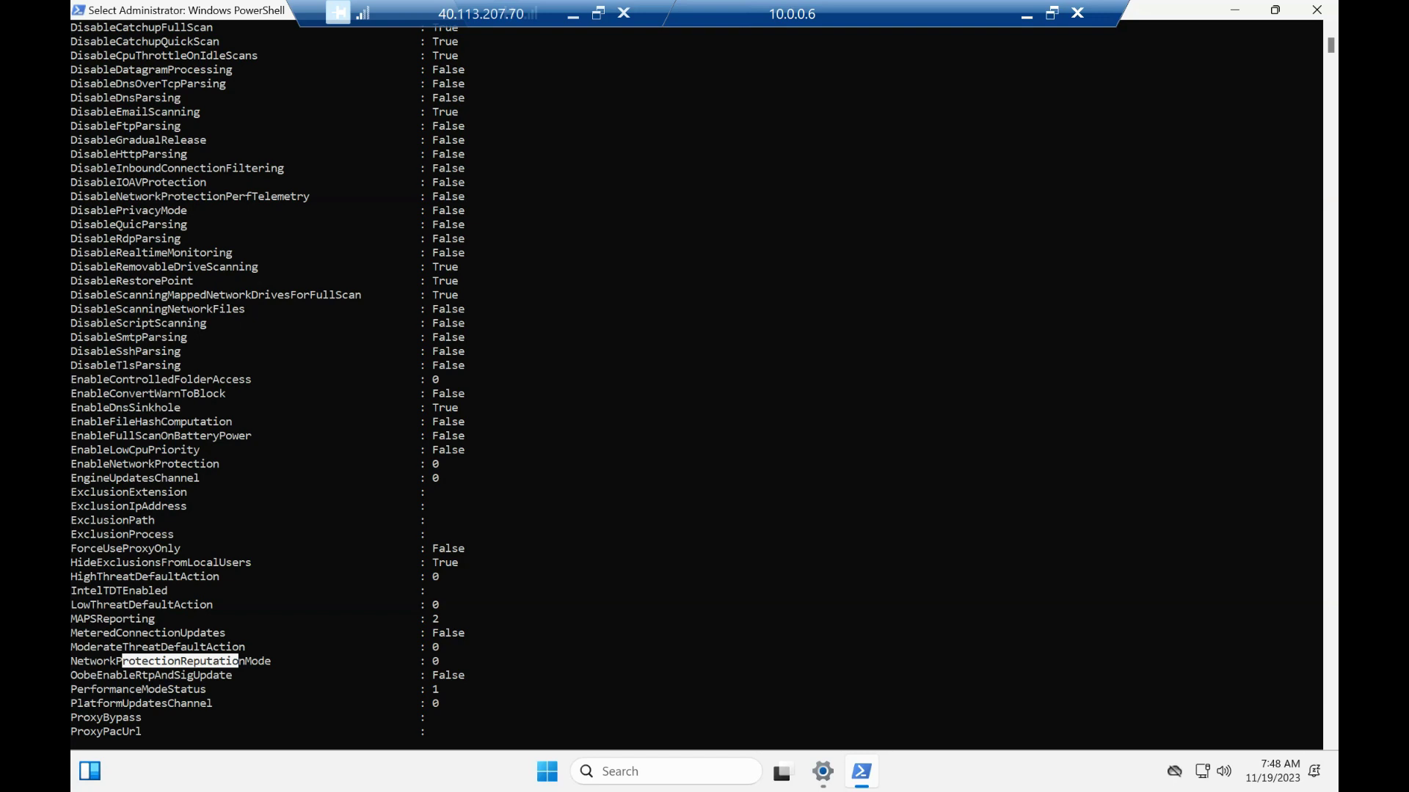
pyautogui.scroll(-14, 697, 381)
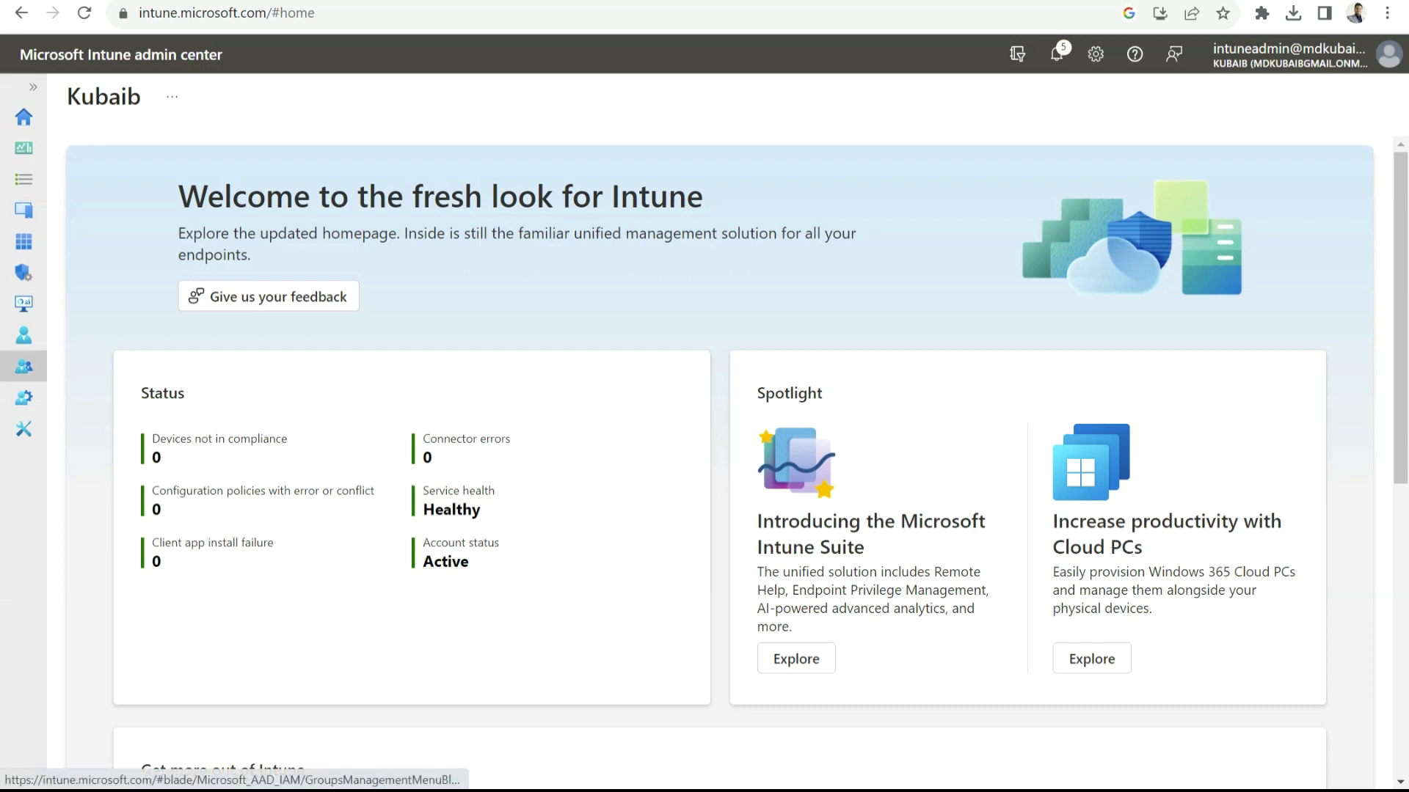
# Check azure-vdi's displayName-contains-avdmde membership rule and its AVDMDE-0 member
pyautogui.click(24, 367)
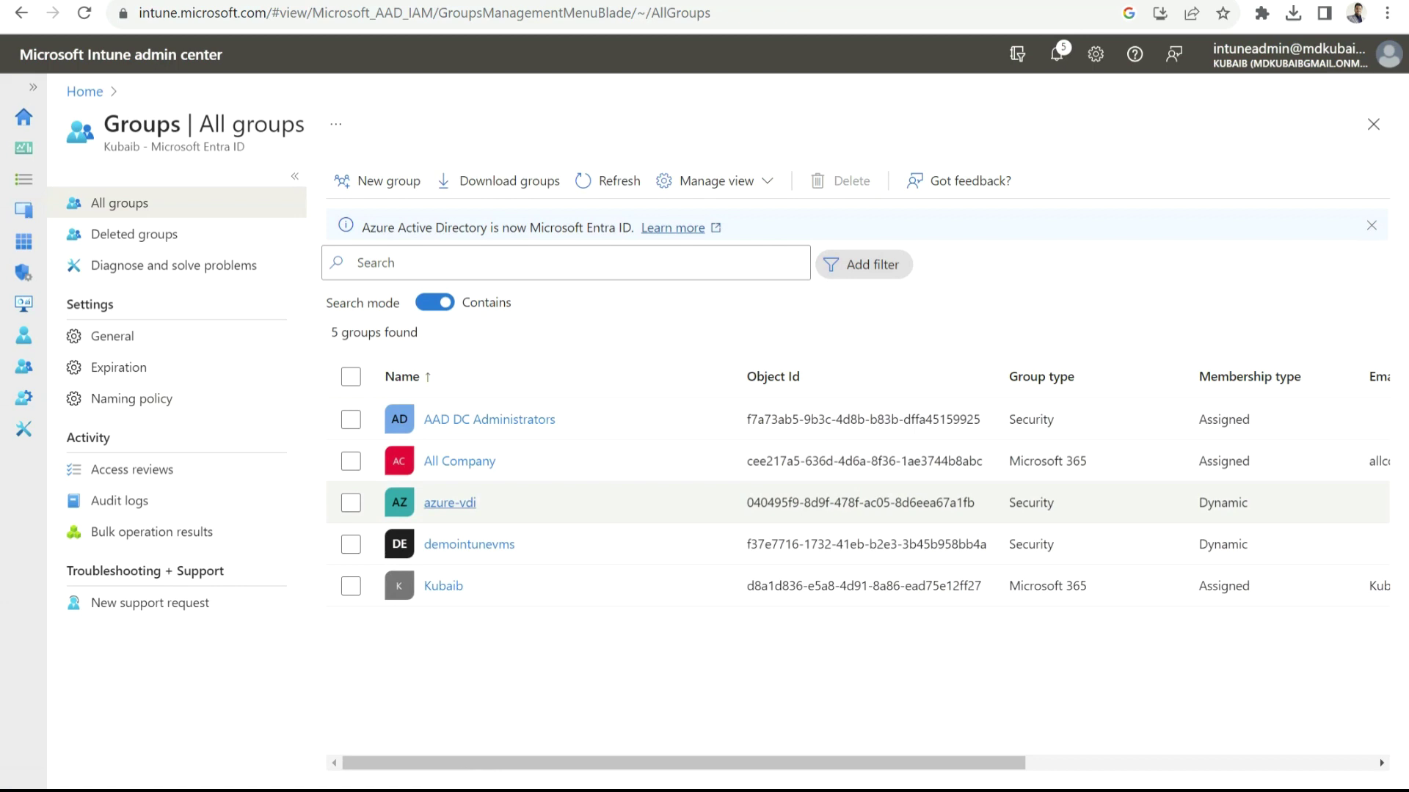
pyautogui.click(450, 502)
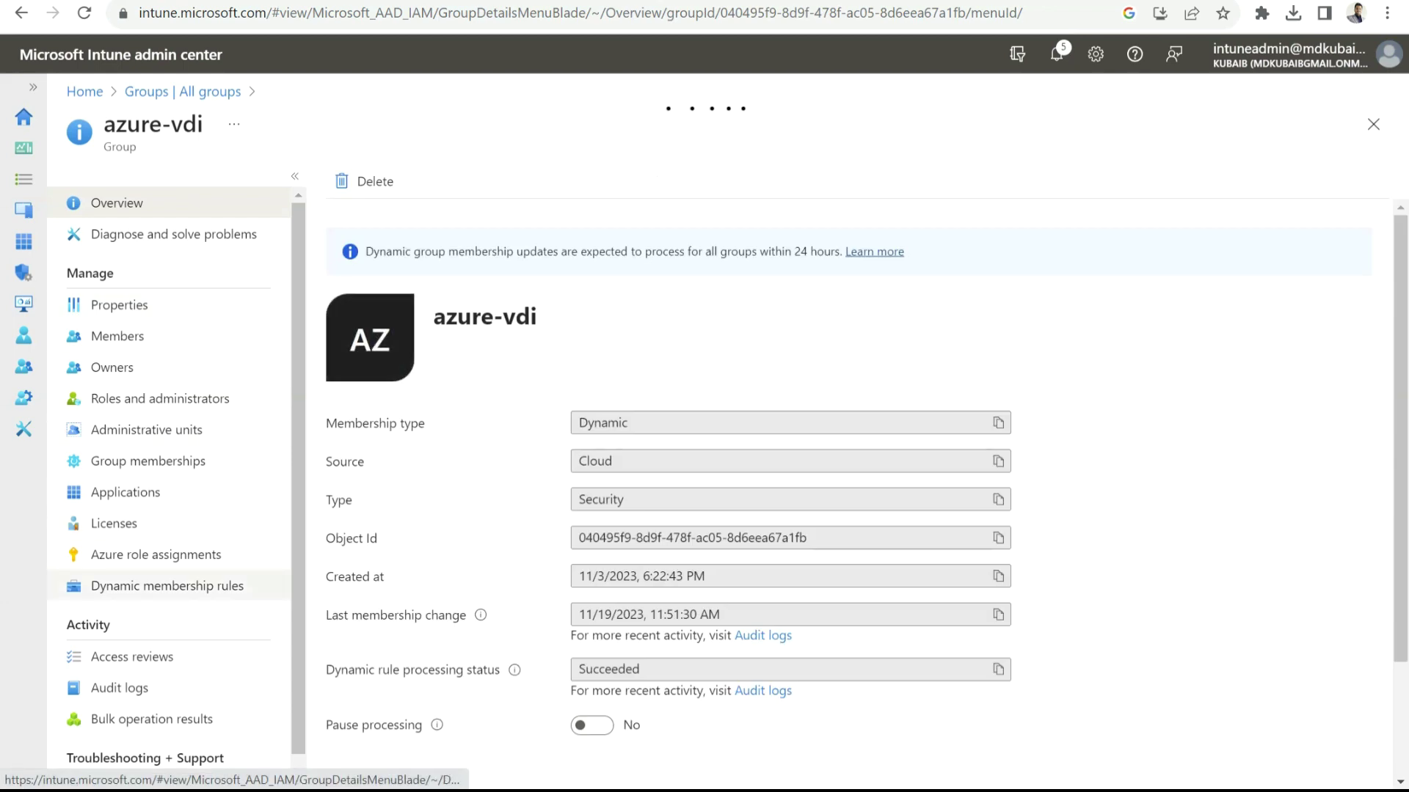
pyautogui.click(167, 586)
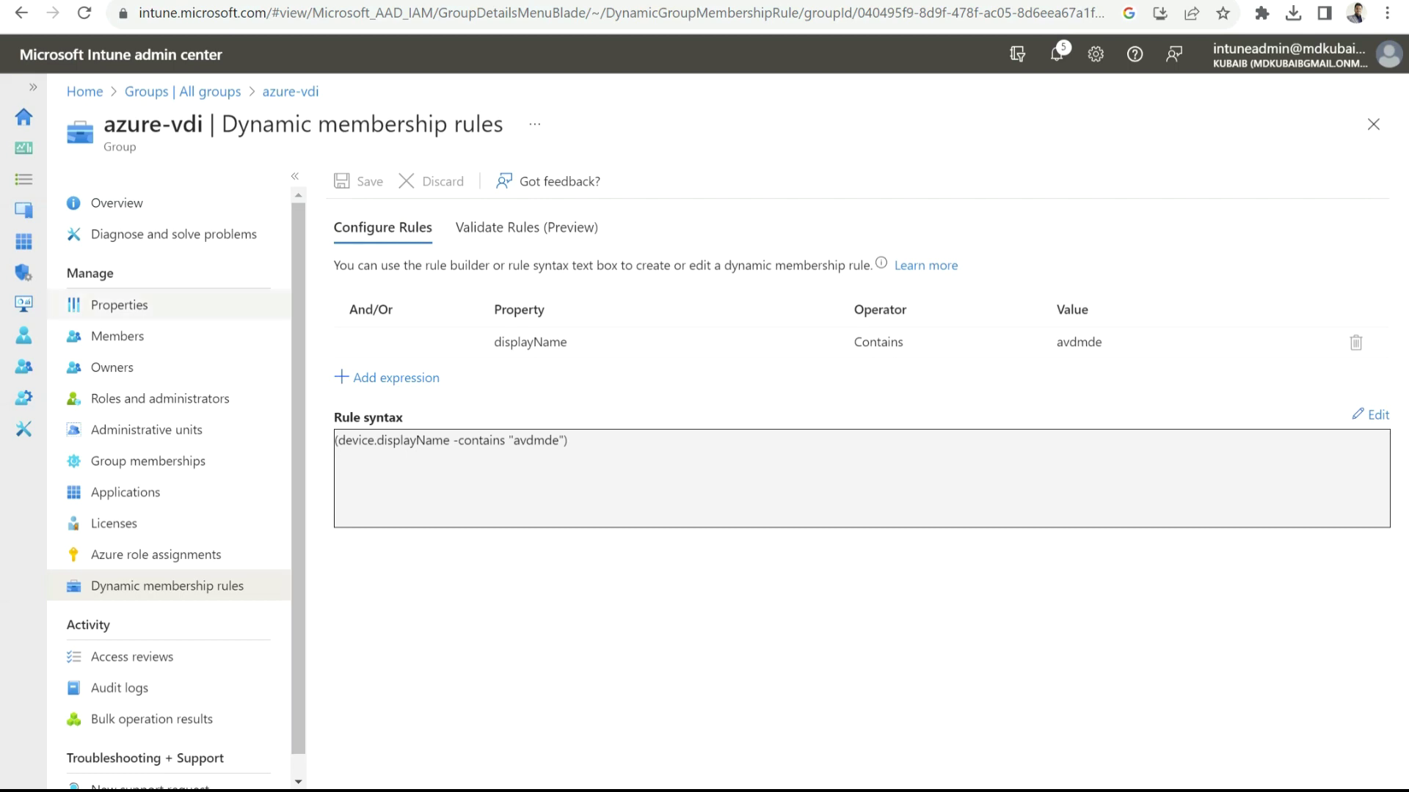
pyautogui.click(117, 336)
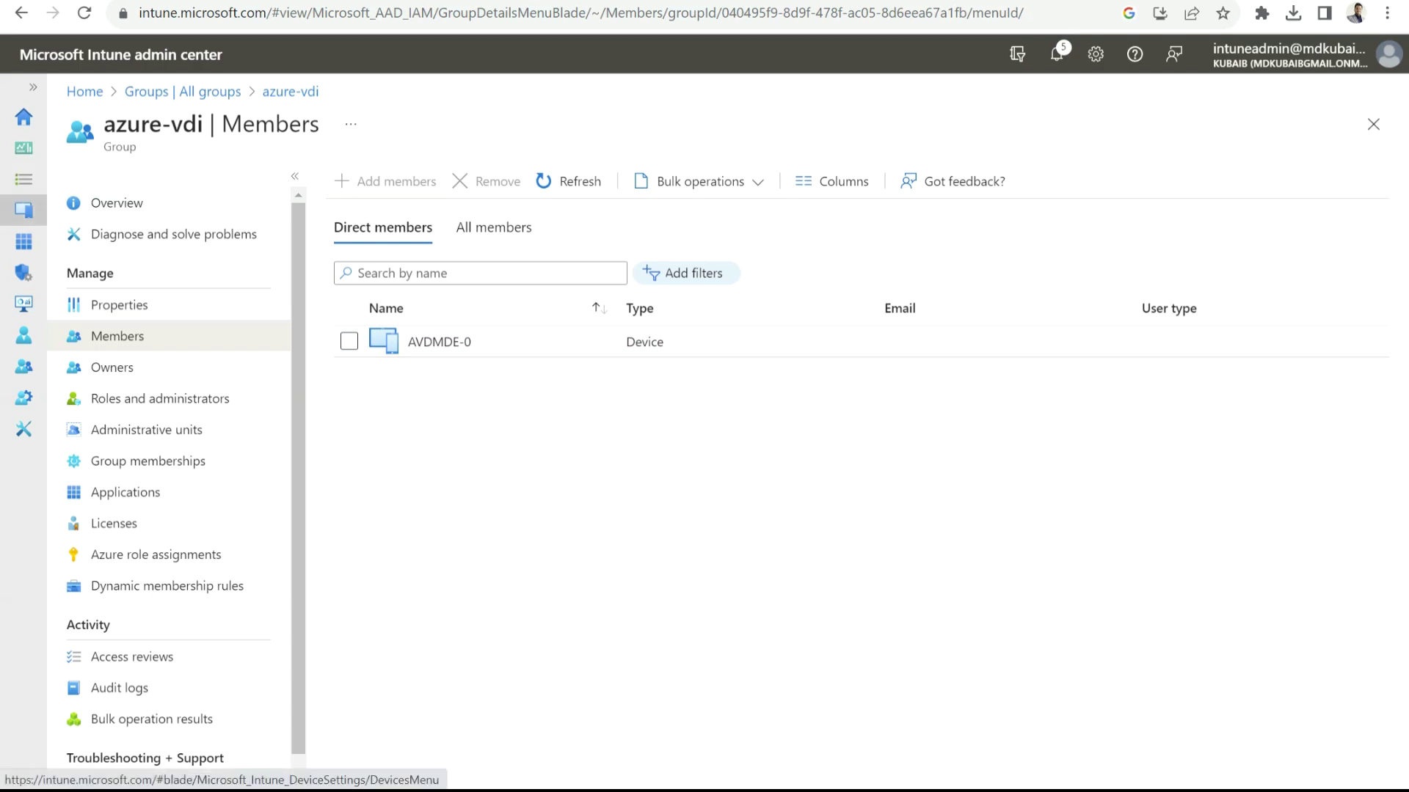
# Go to Endpoint security's Antivirus policies under Devices
pyautogui.click(23, 210)
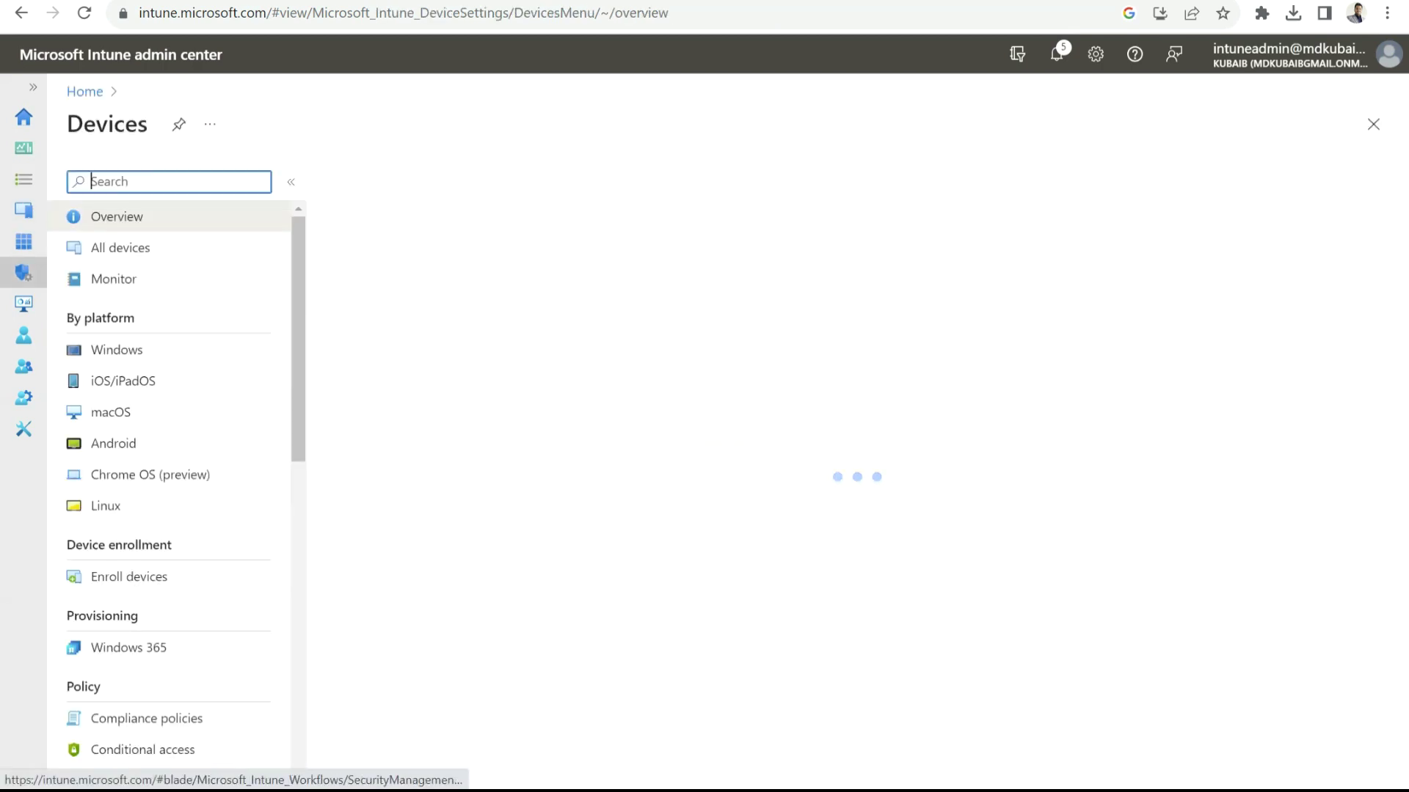
pyautogui.click(24, 272)
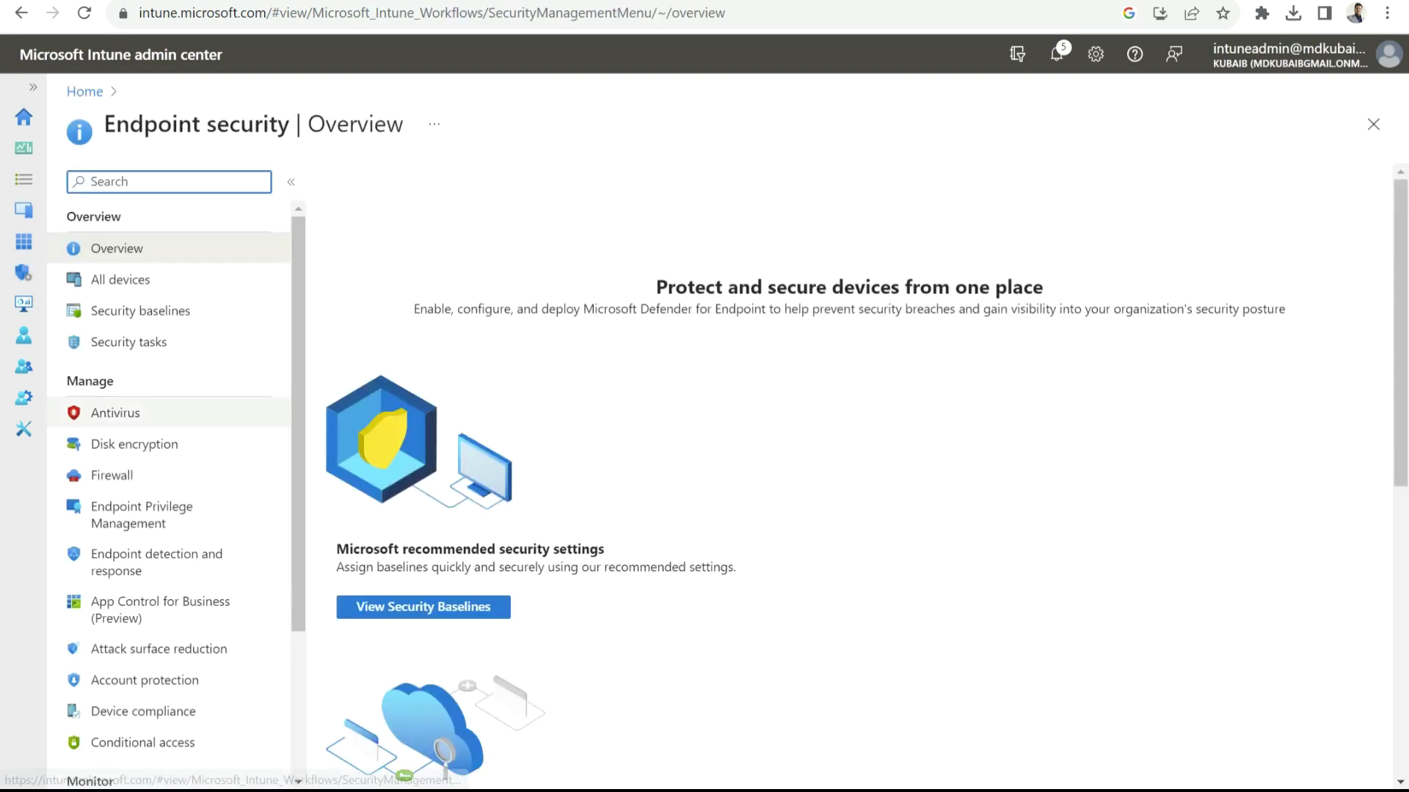
pyautogui.click(115, 412)
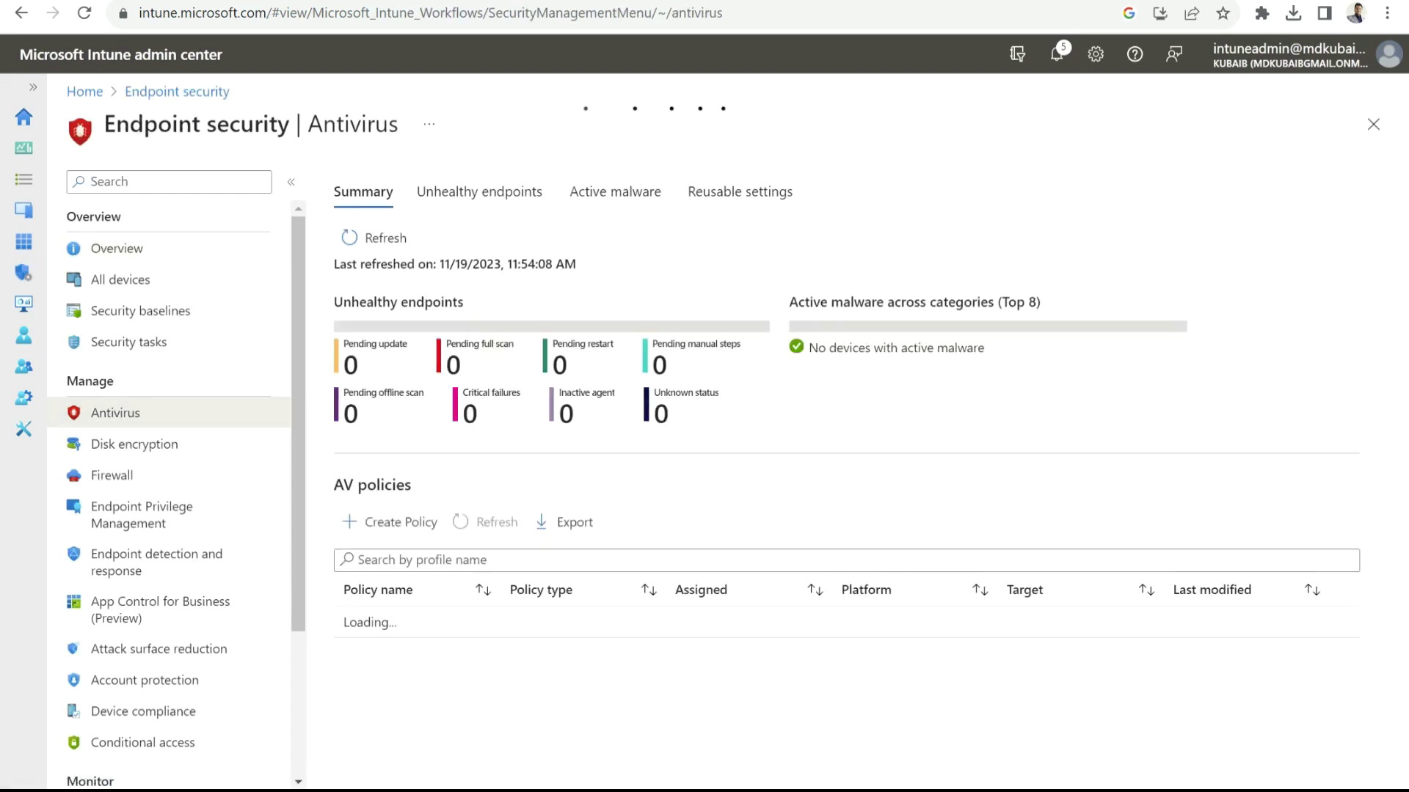
# Open AV Policy's details and start editing its Assignments
pyautogui.click(370, 622)
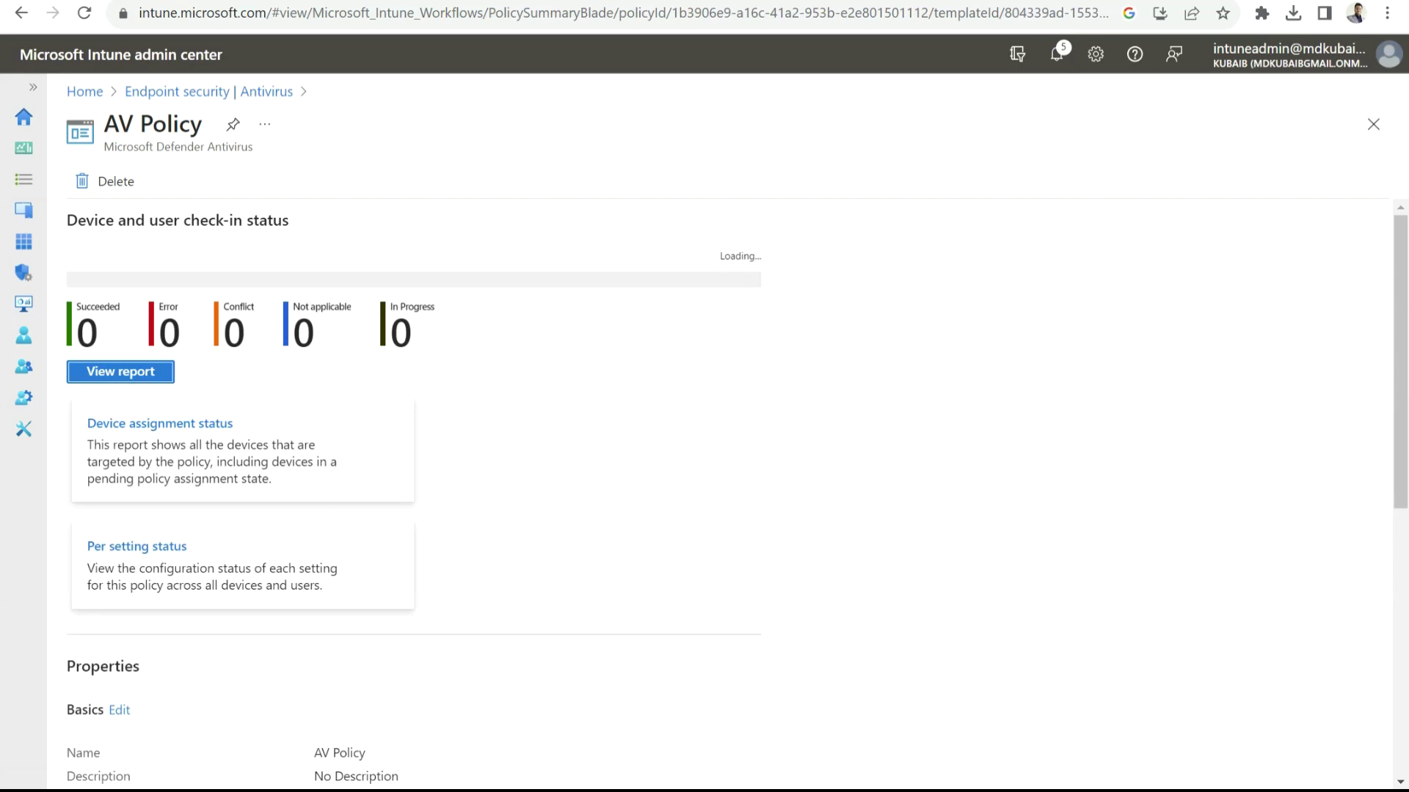
pyautogui.scroll(-7, 514, 499)
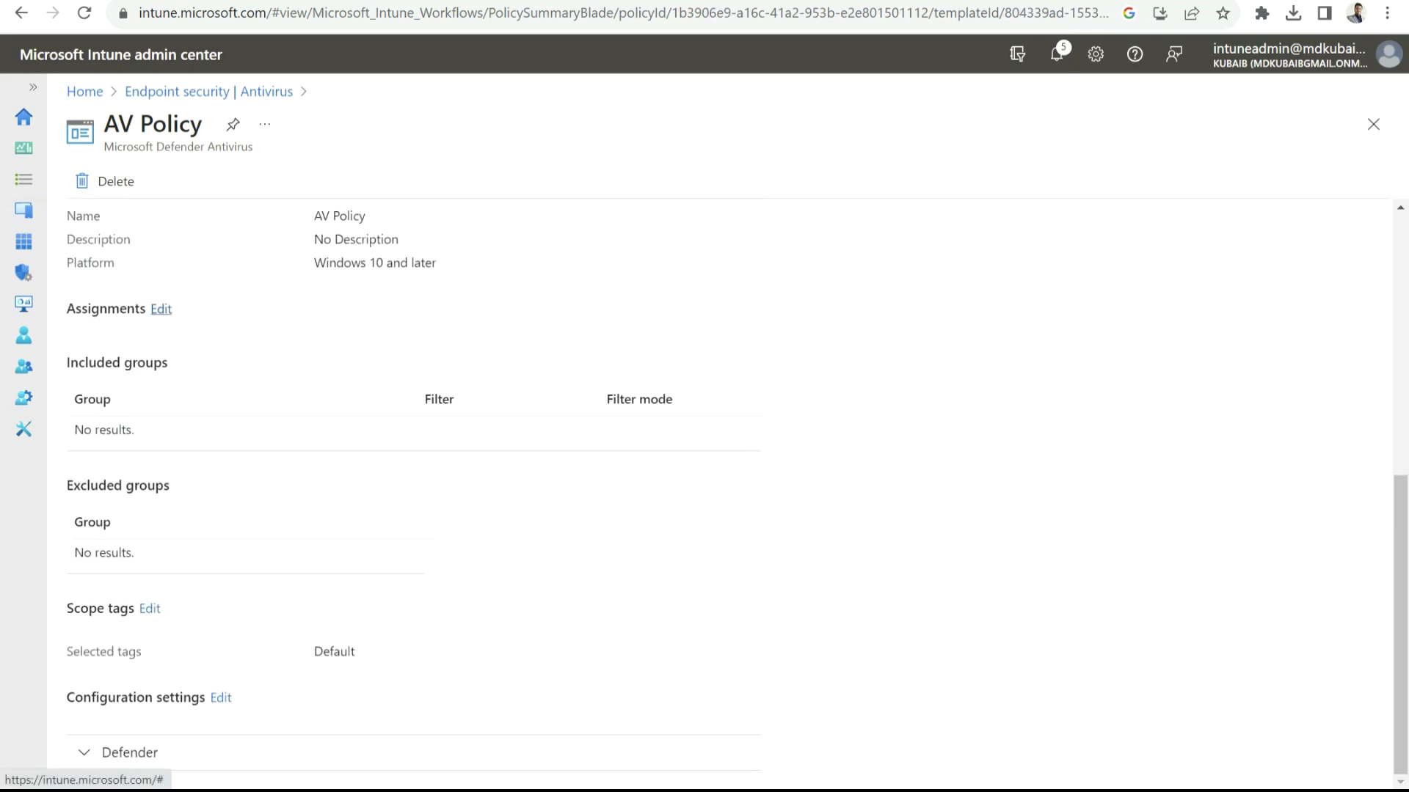
pyautogui.click(161, 309)
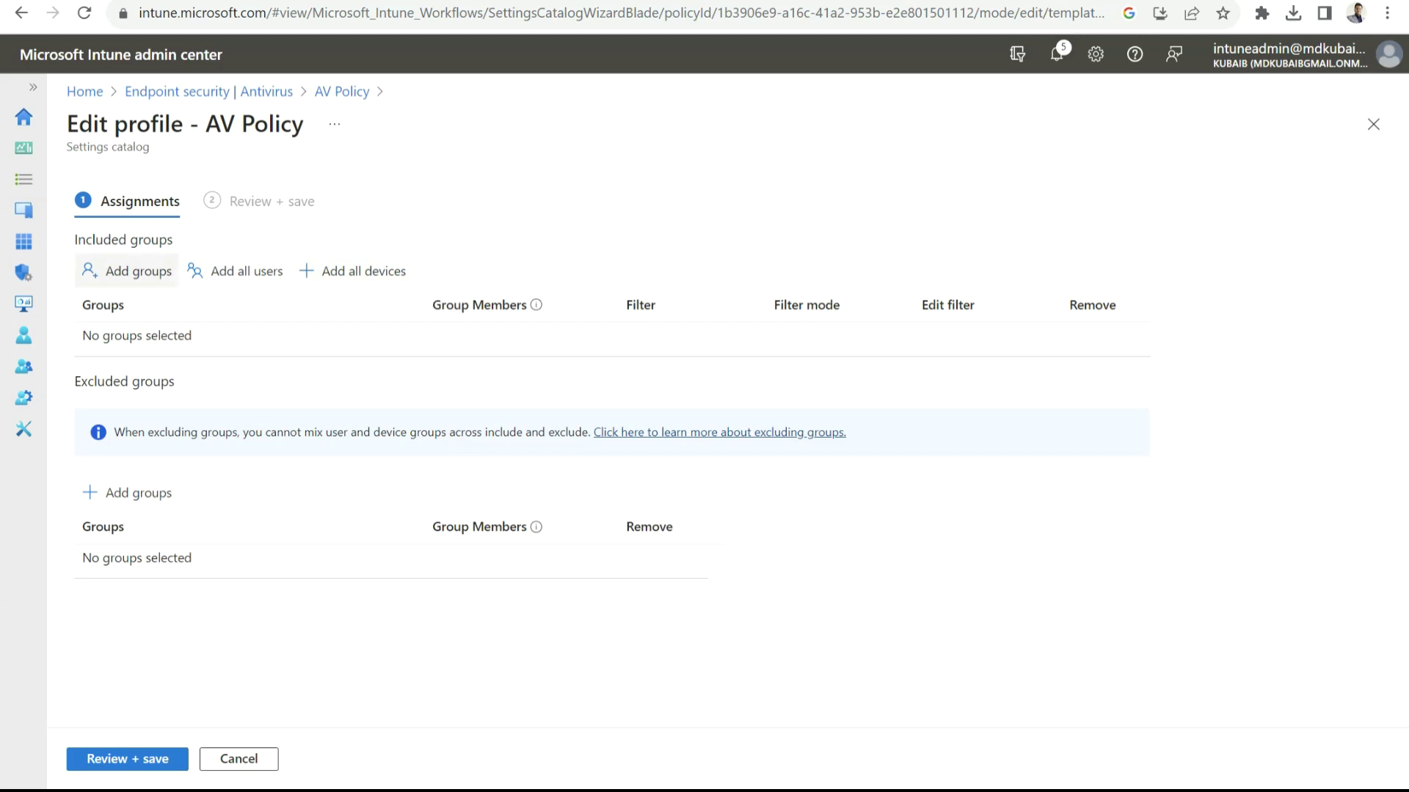
# Include the azure-vdi group in AV Policy's assignments and save
pyautogui.click(127, 271)
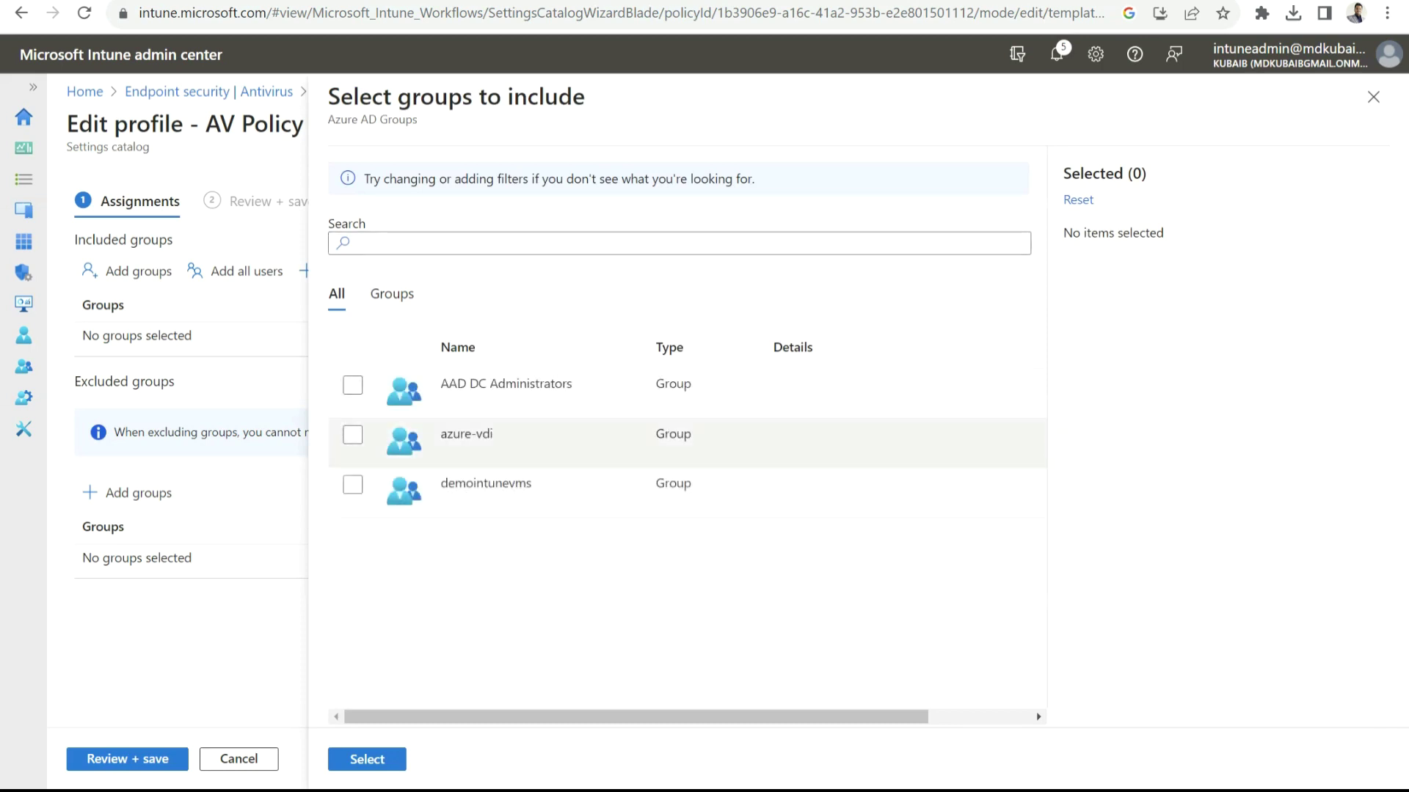
pyautogui.click(352, 435)
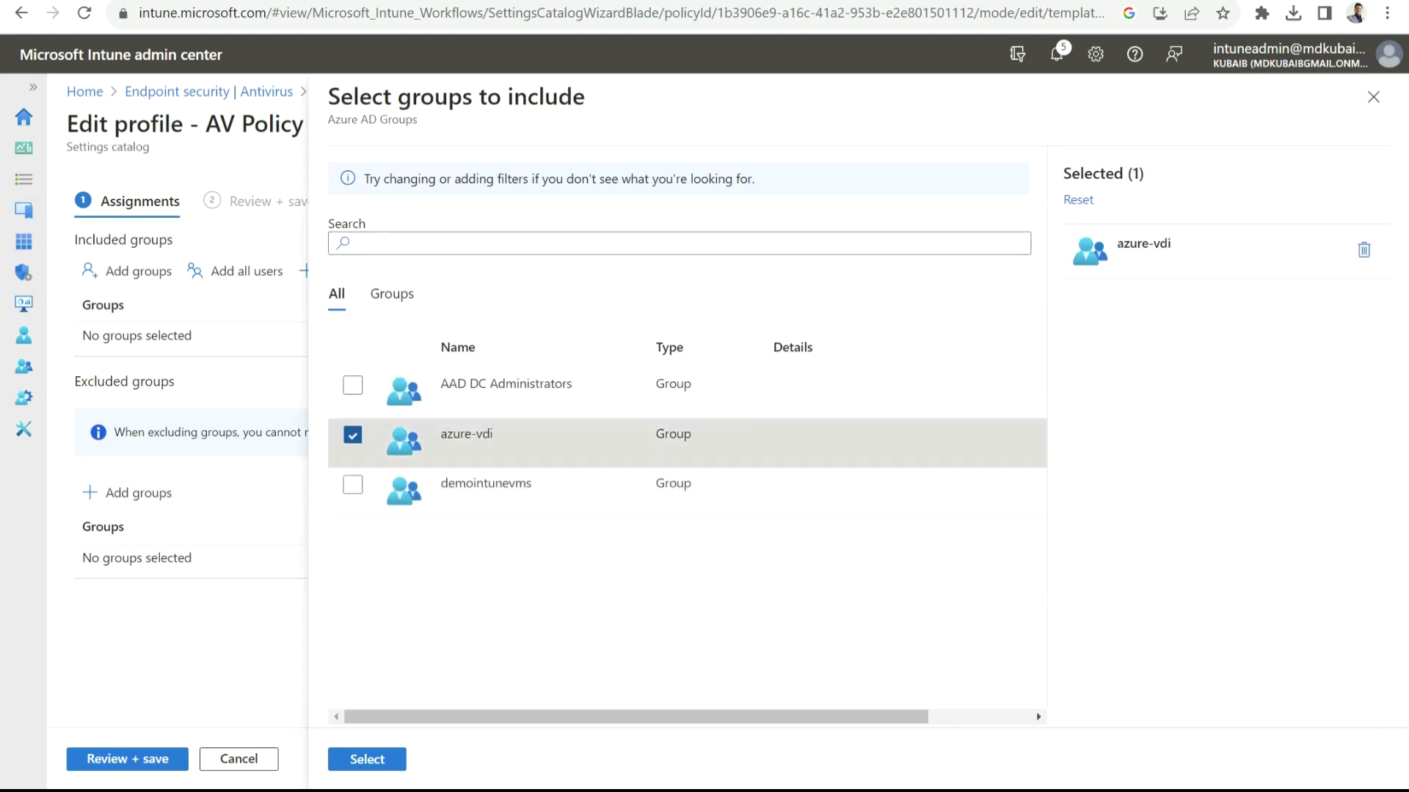
pyautogui.click(367, 759)
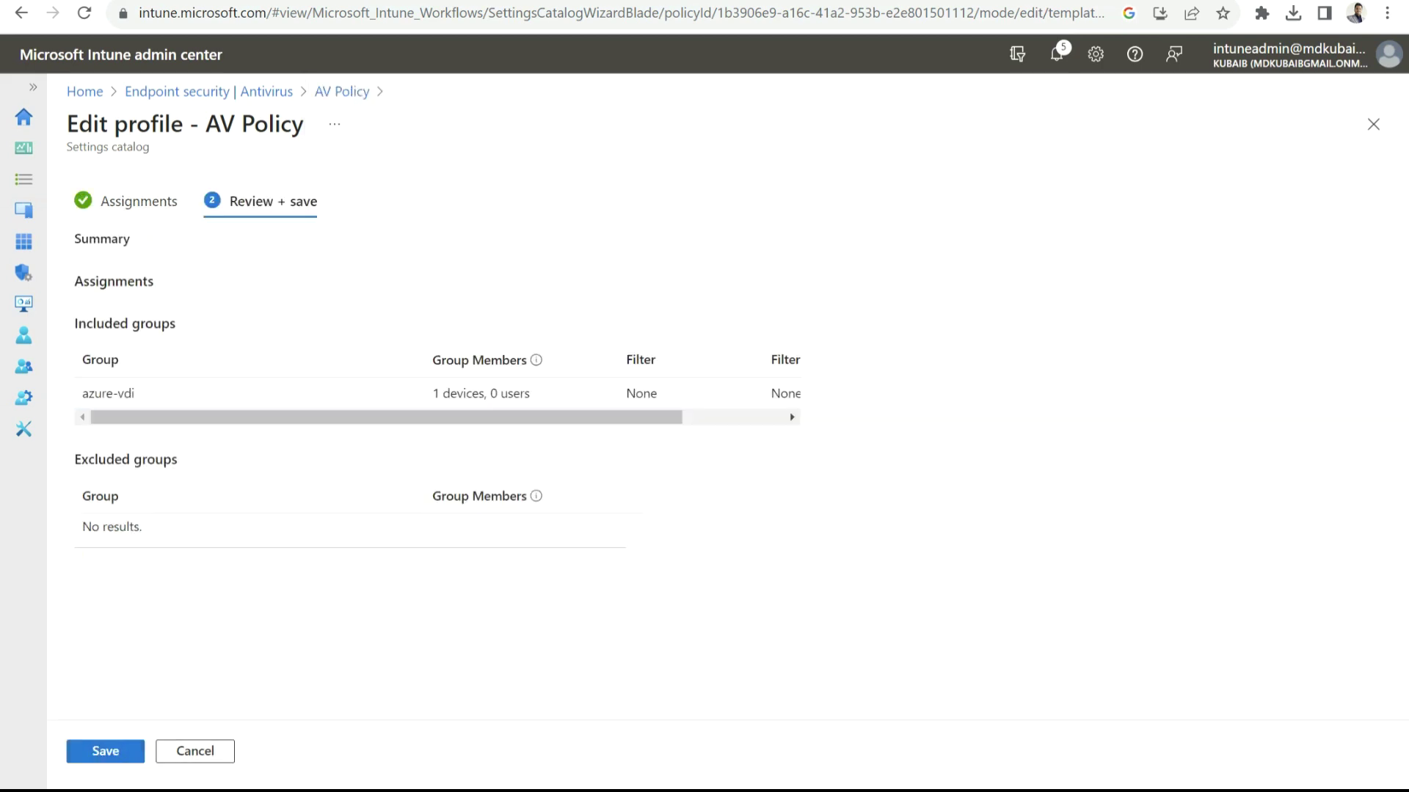
pyautogui.click(105, 751)
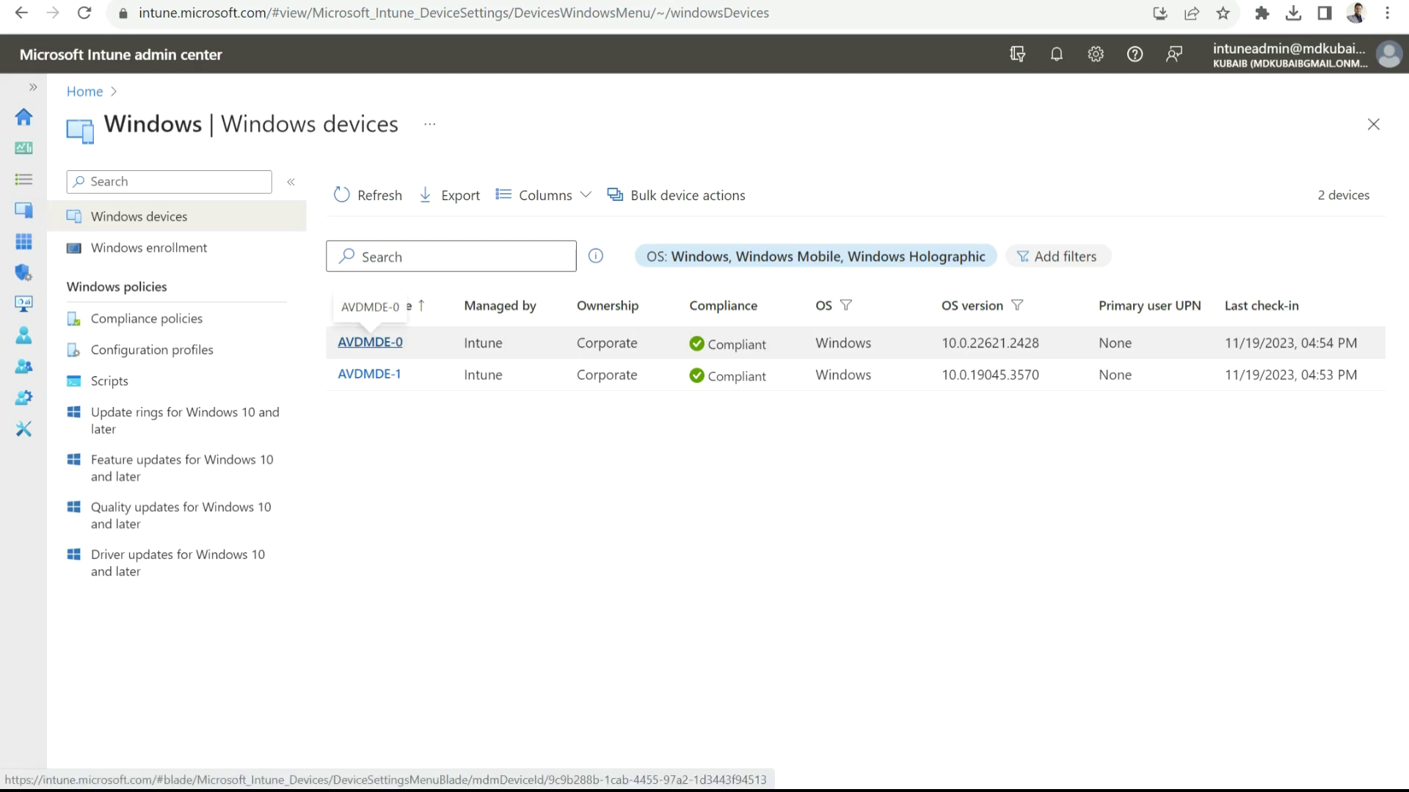
# Check AVDMDE-0's Device configuration, where AV Policy's 14 settings all show Succeeded
pyautogui.click(370, 342)
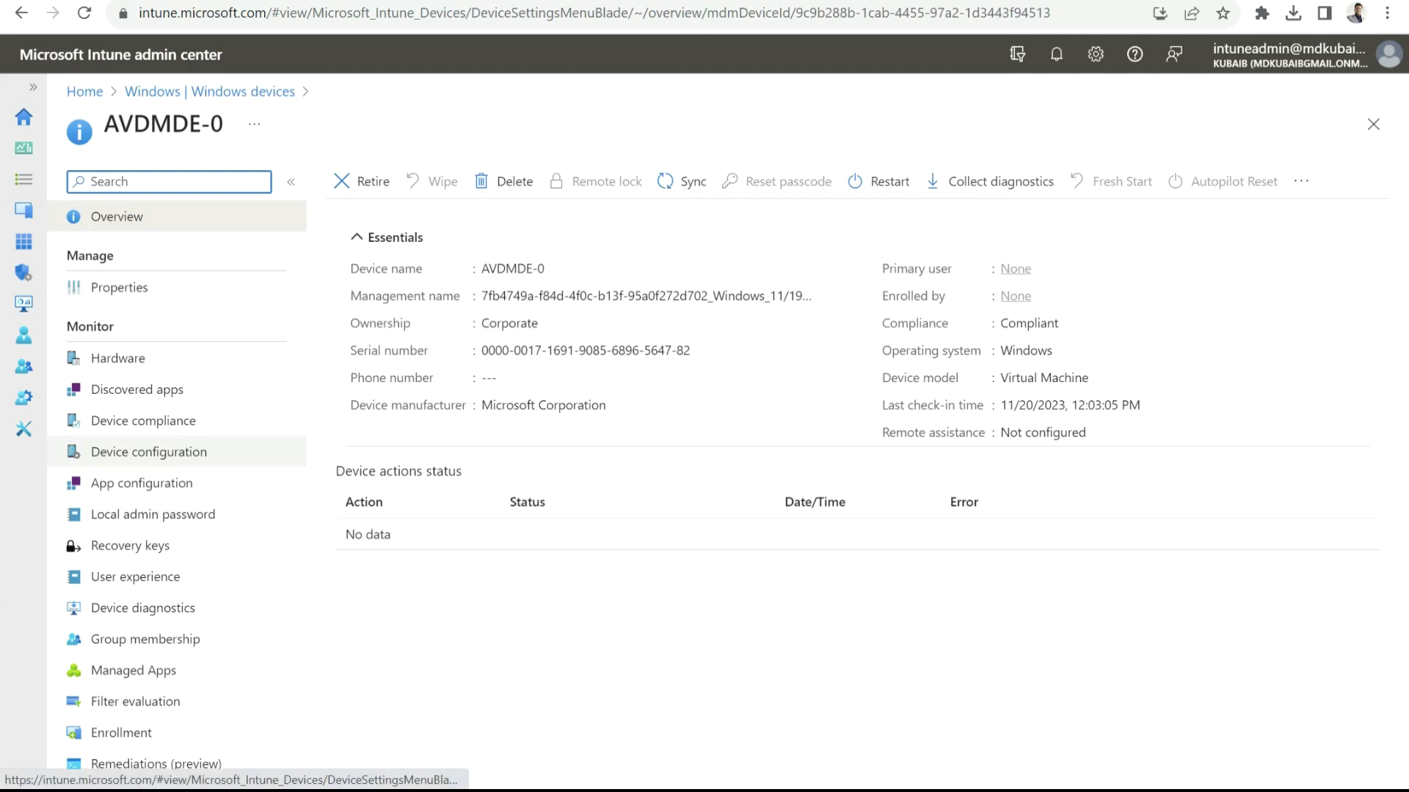
pyautogui.click(149, 452)
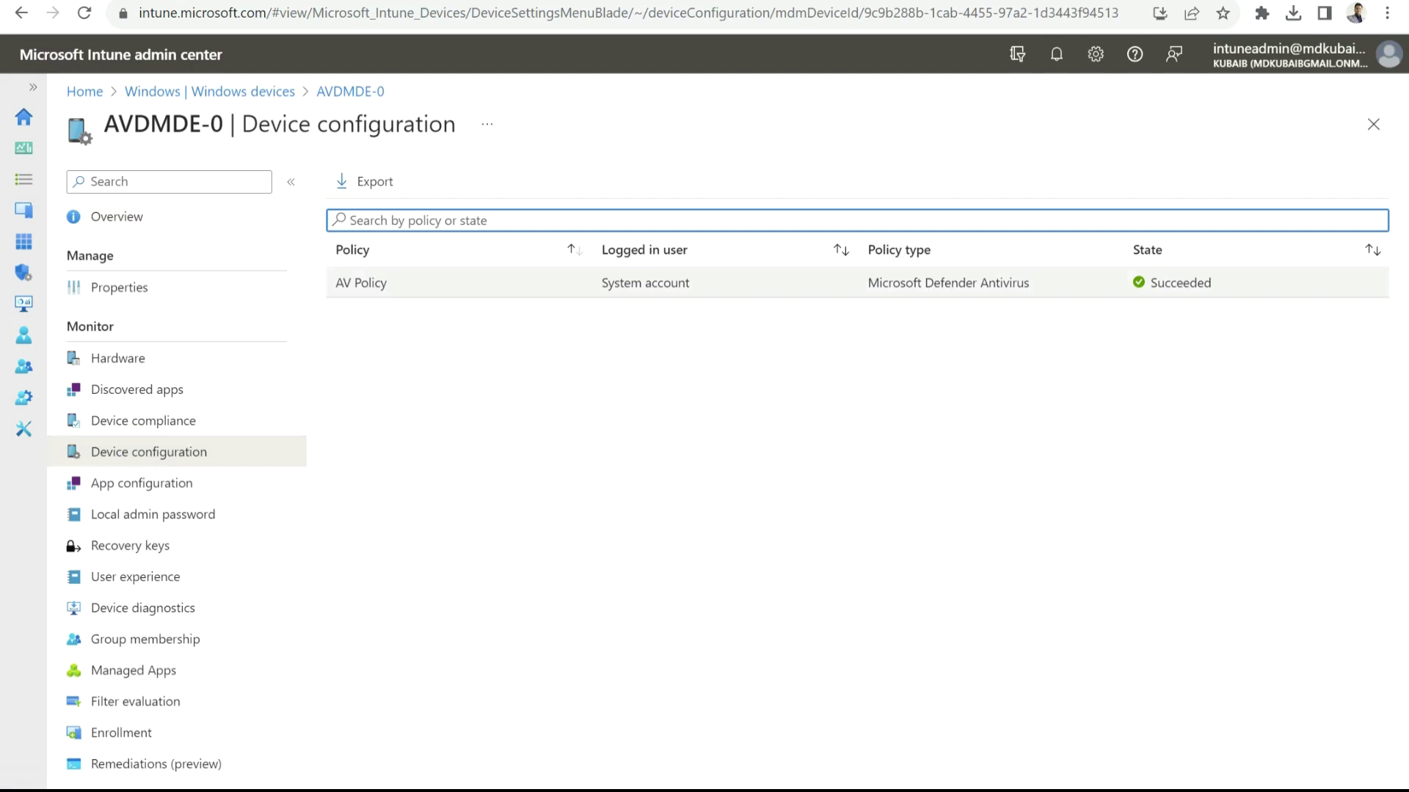
pyautogui.click(360, 283)
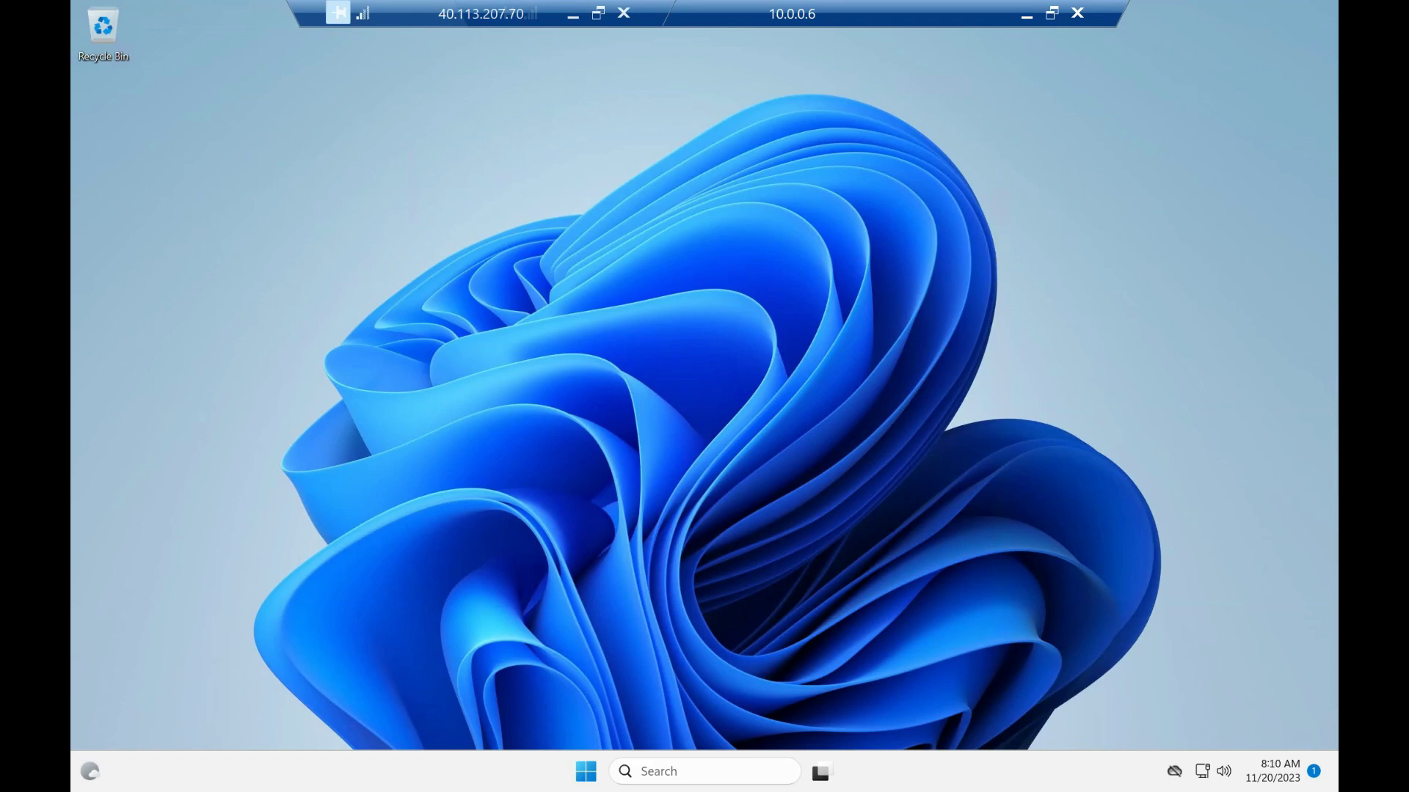
# Open the Azure AD connection's Info in Access work or school and highlight Defender under Policies
pyautogui.press('super')
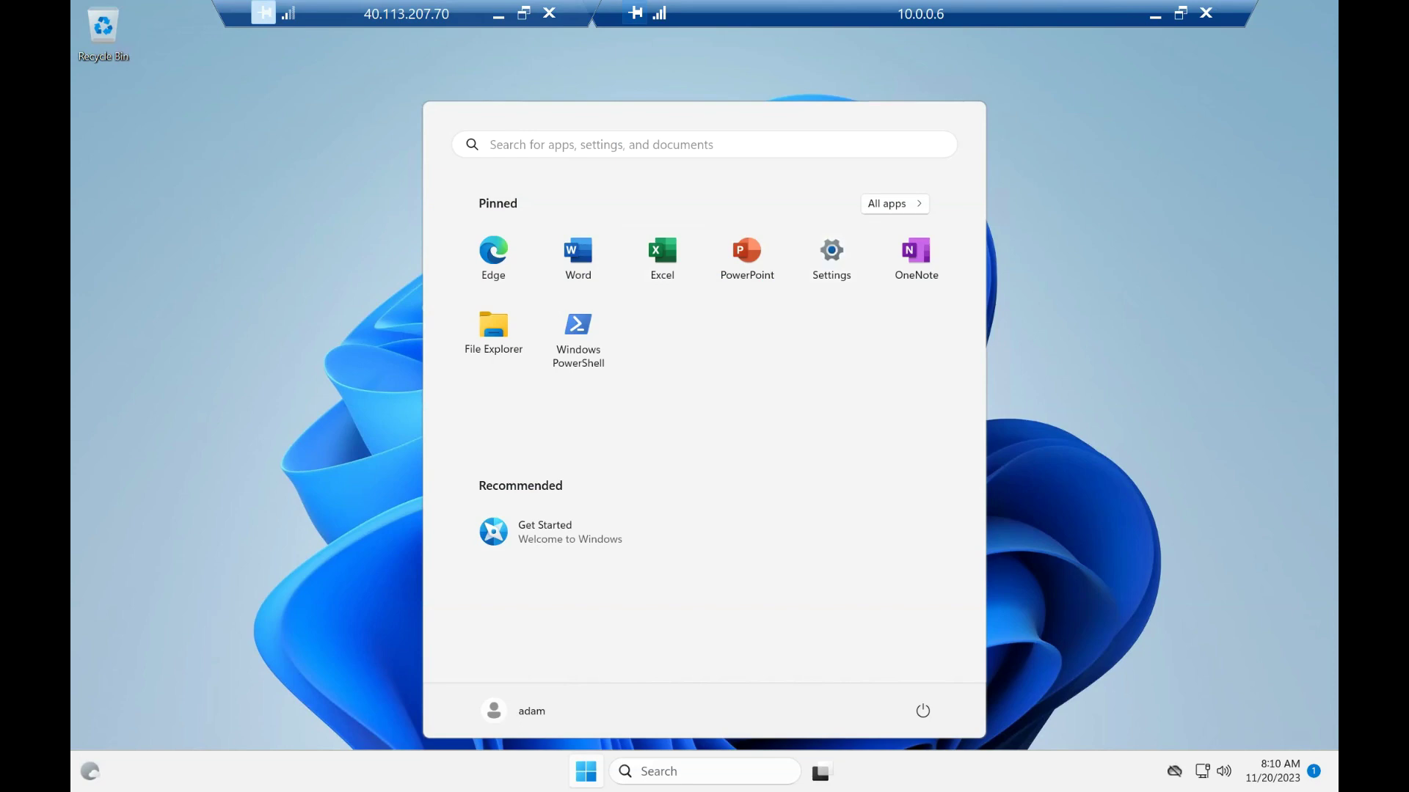
pyautogui.click(831, 257)
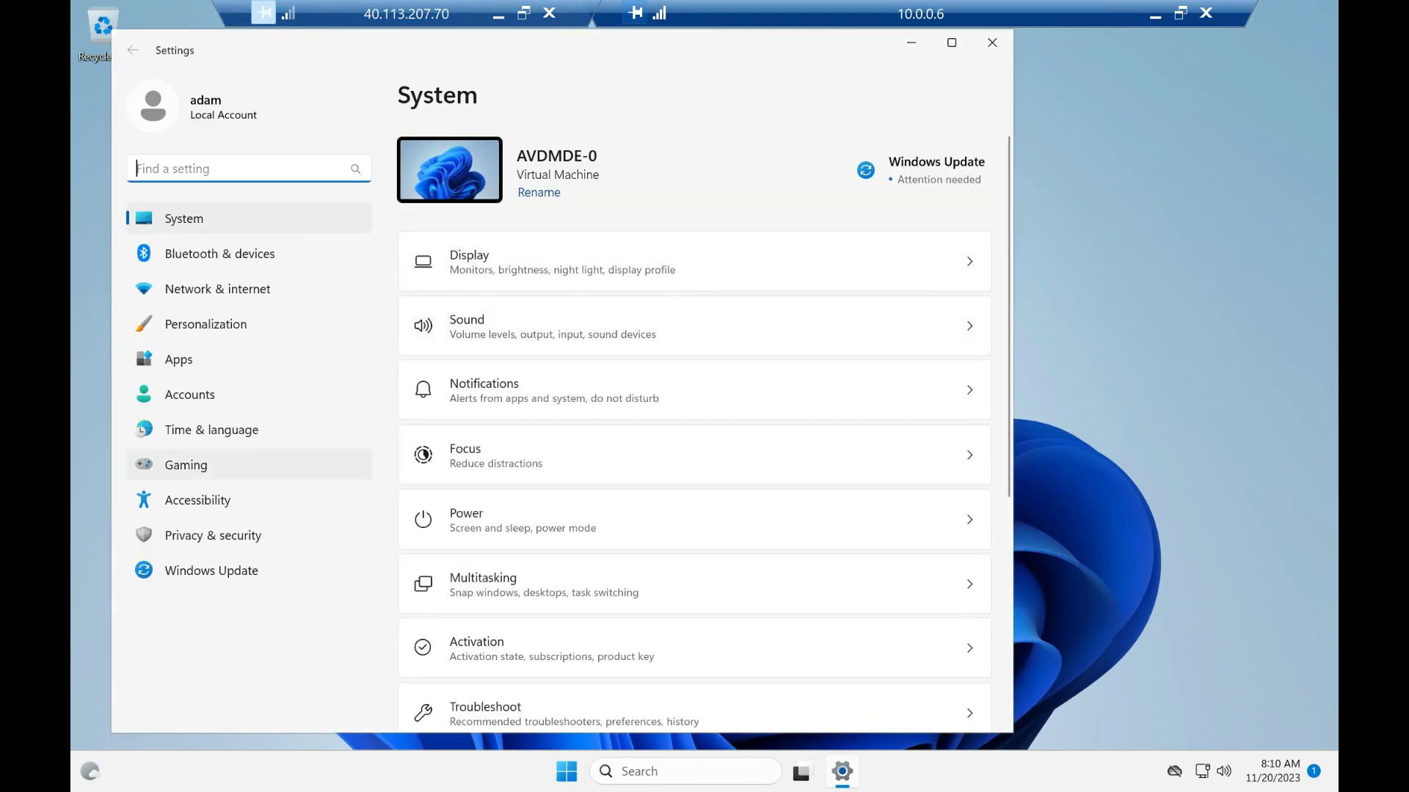
pyautogui.click(189, 395)
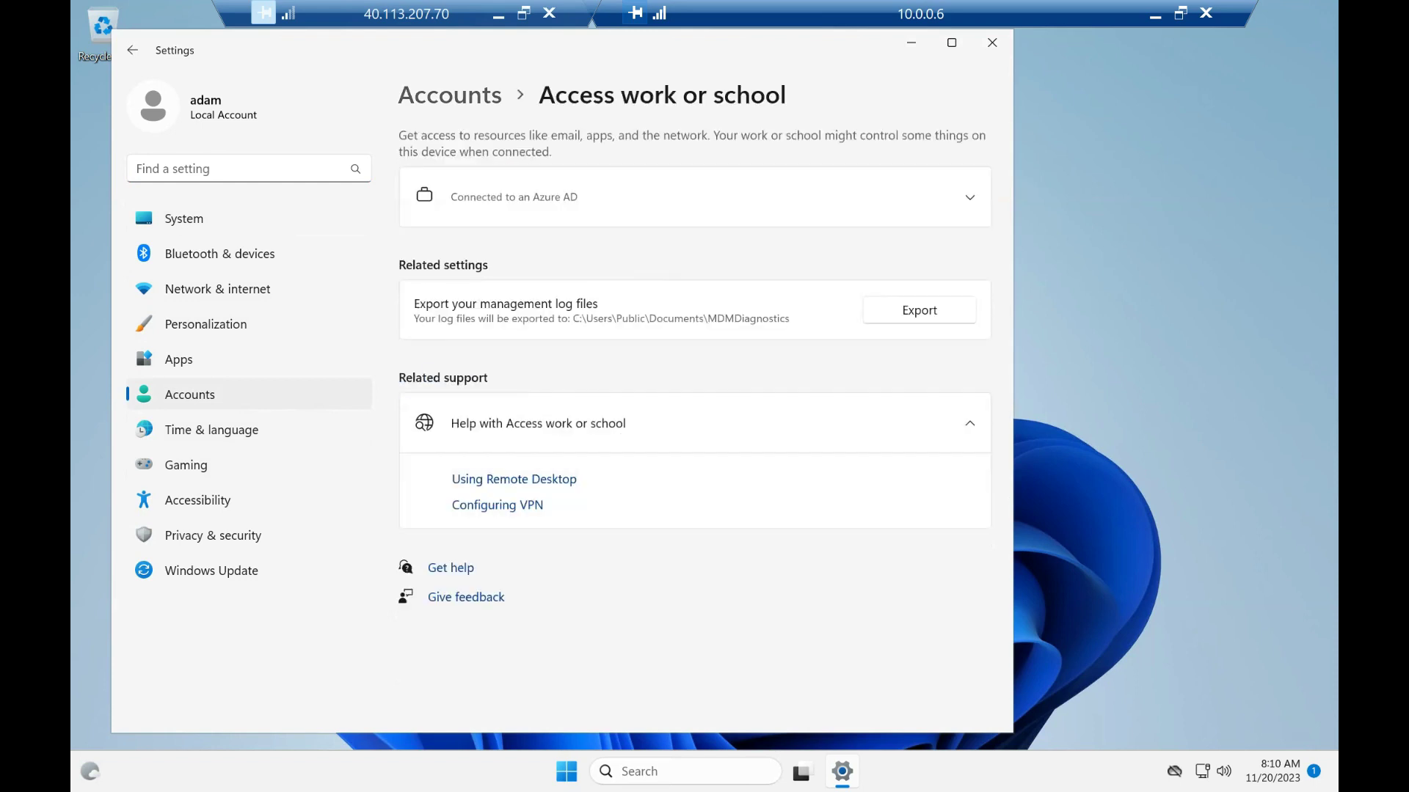
pyautogui.click(969, 197)
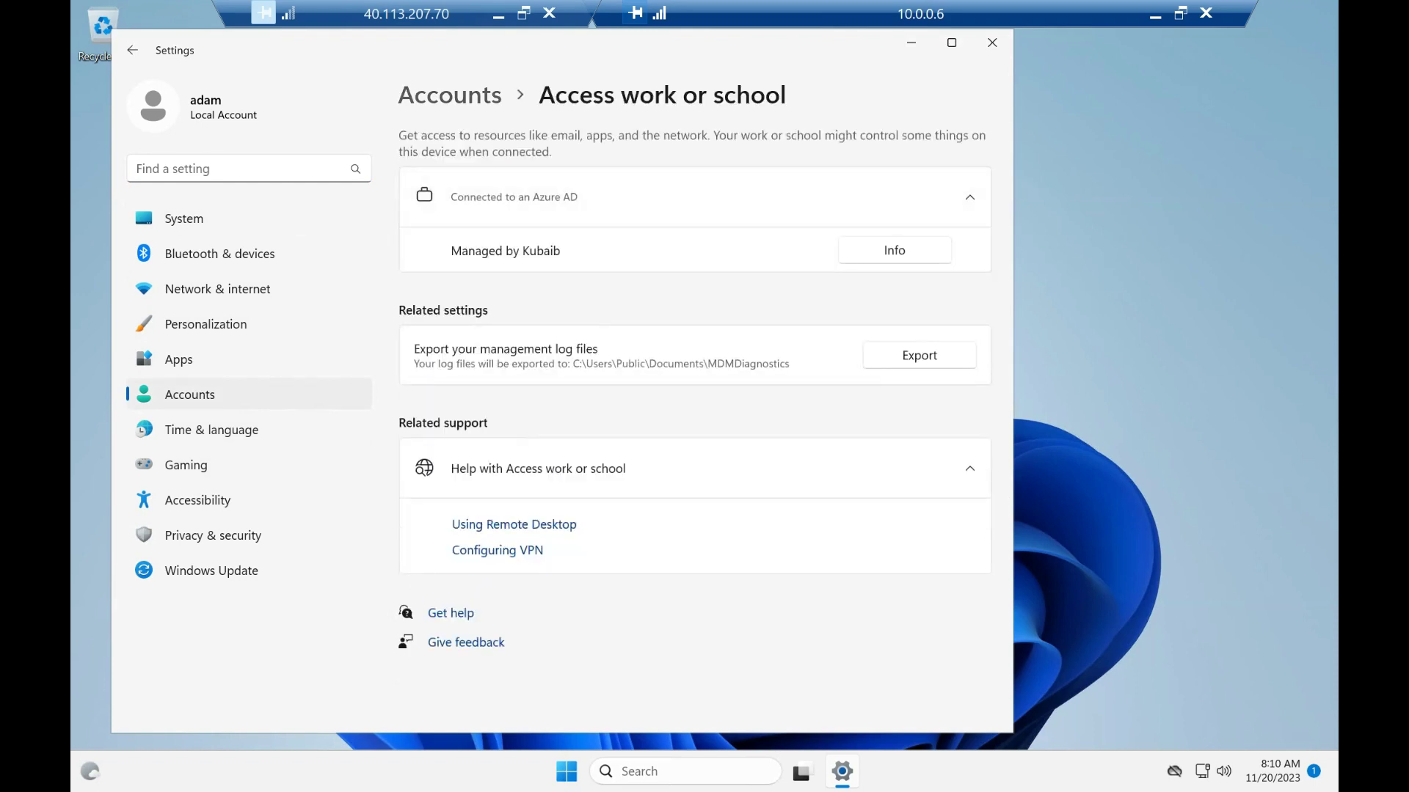
pyautogui.click(894, 250)
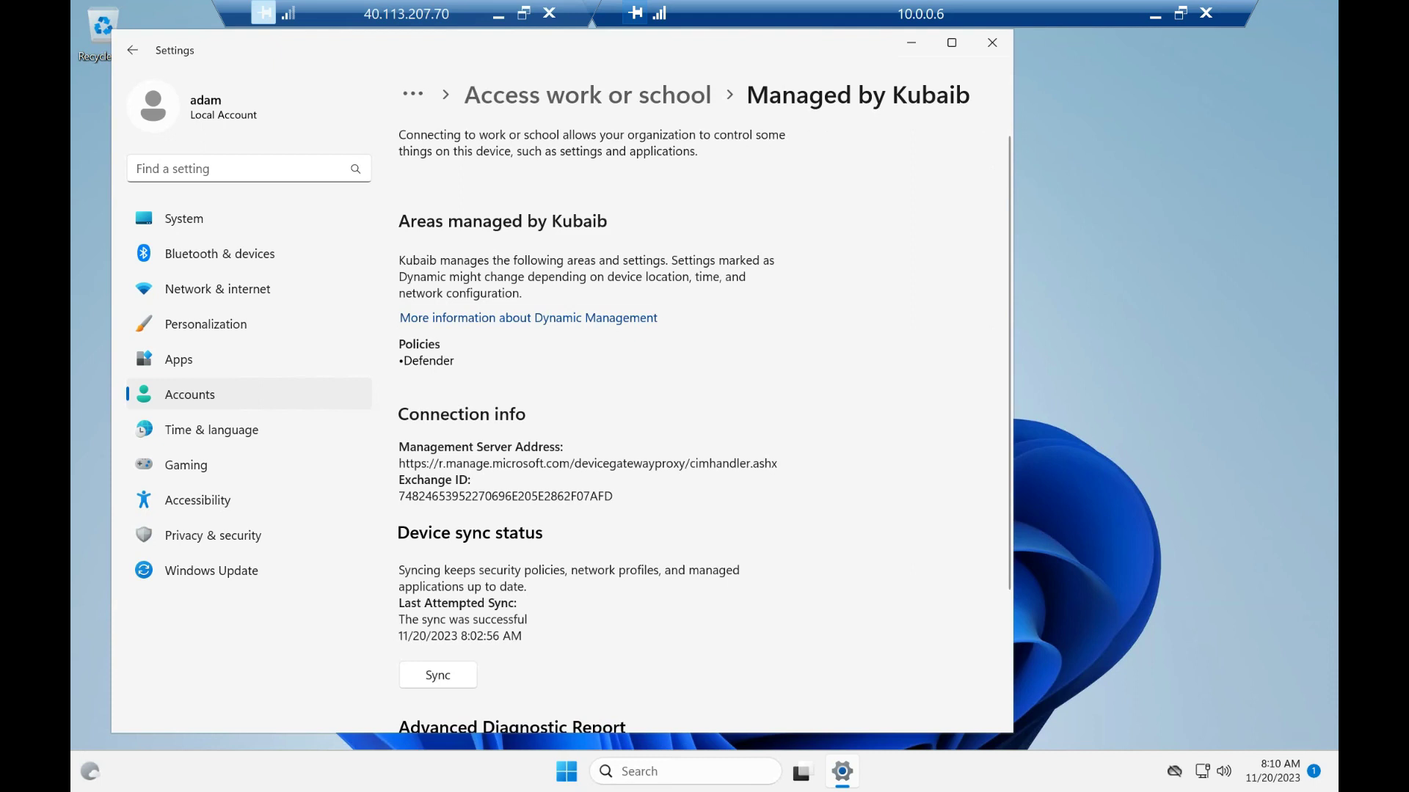
pyautogui.moveTo(403, 360); pyautogui.dragTo(455, 360)
# Open a maximized admin PowerShell via Win+X and run Get-MpPreference
pyautogui.press('super+x')
pyautogui.press('a')
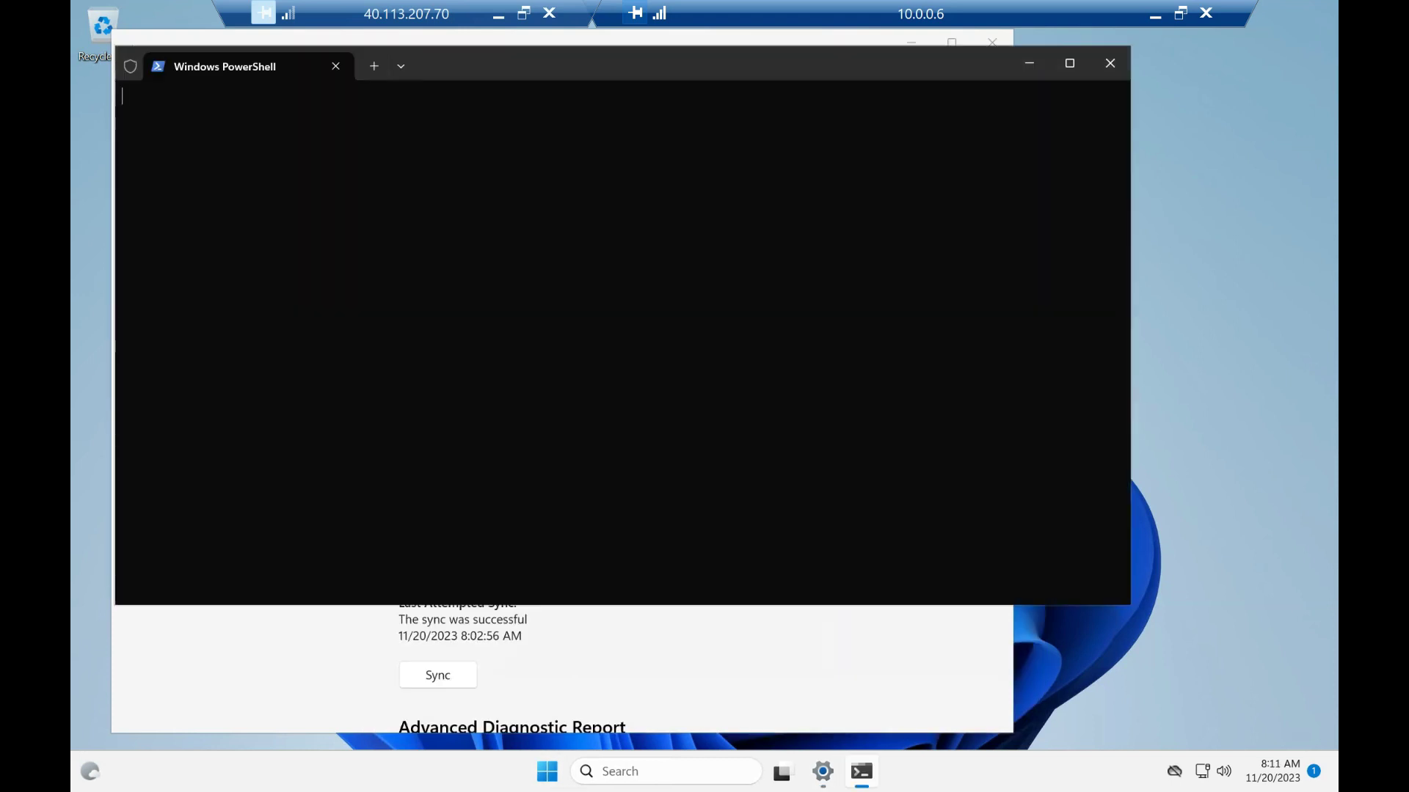
pyautogui.click(1070, 64)
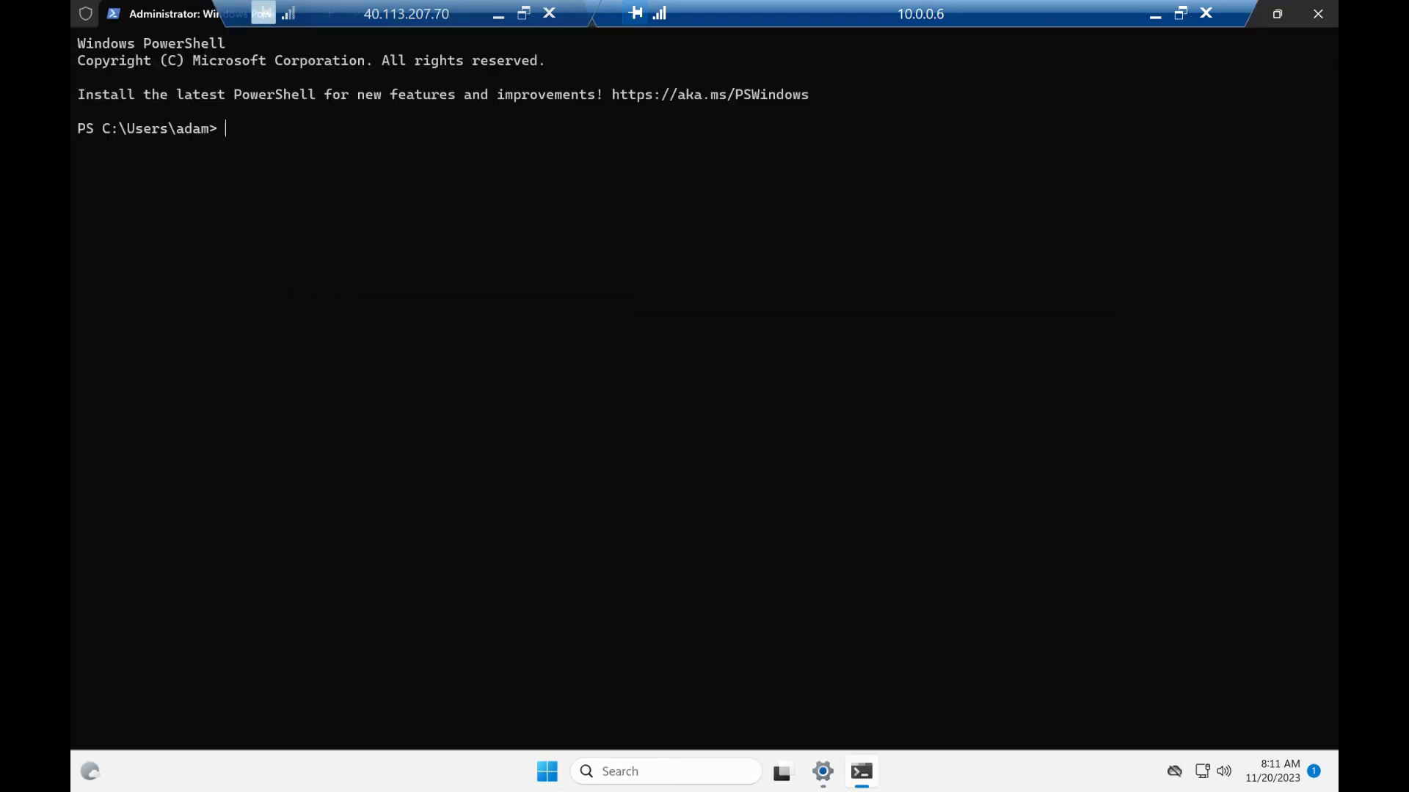
pyautogui.write('get-mp')
pyautogui.press('Tab')
pyautogui.press('Return')
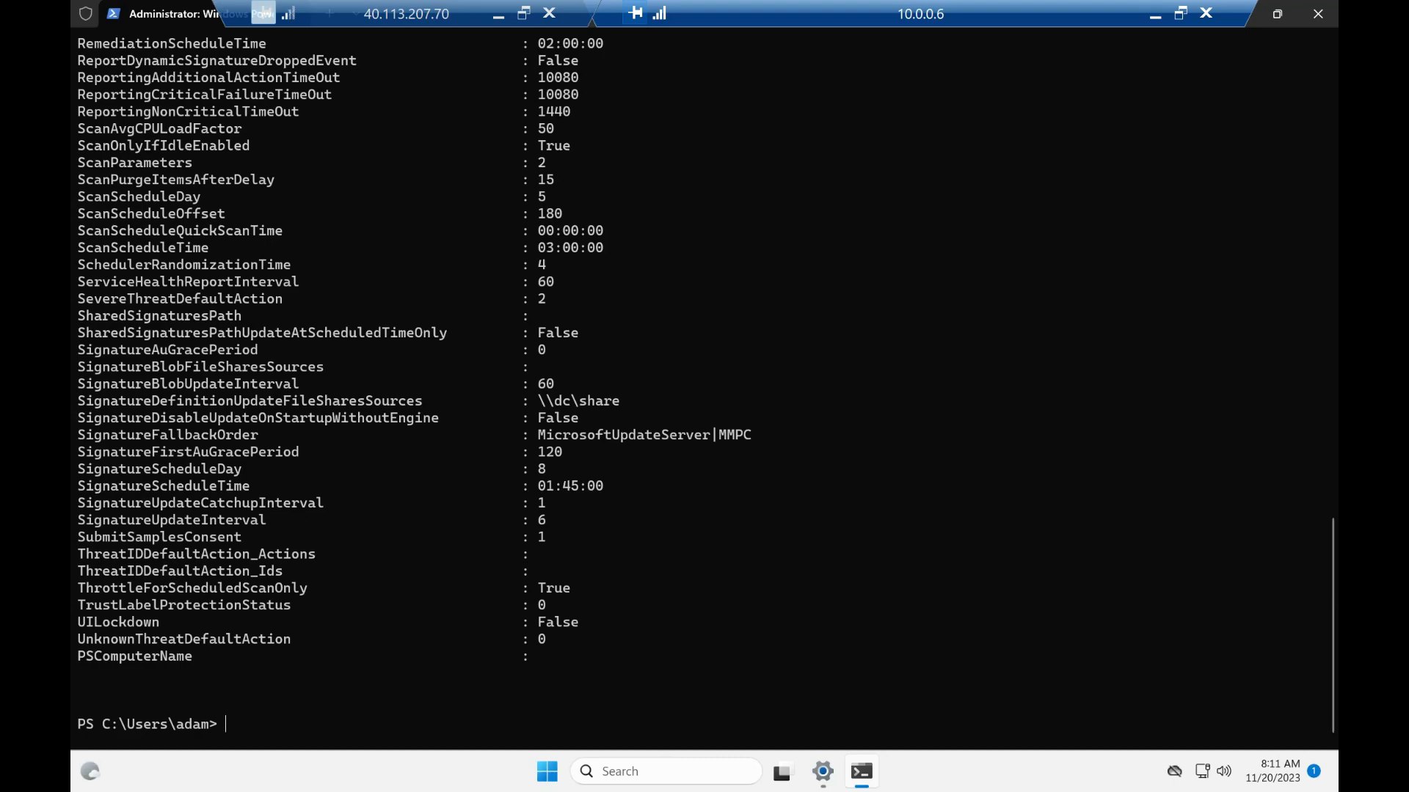
pyautogui.scroll(14, 704, 382)
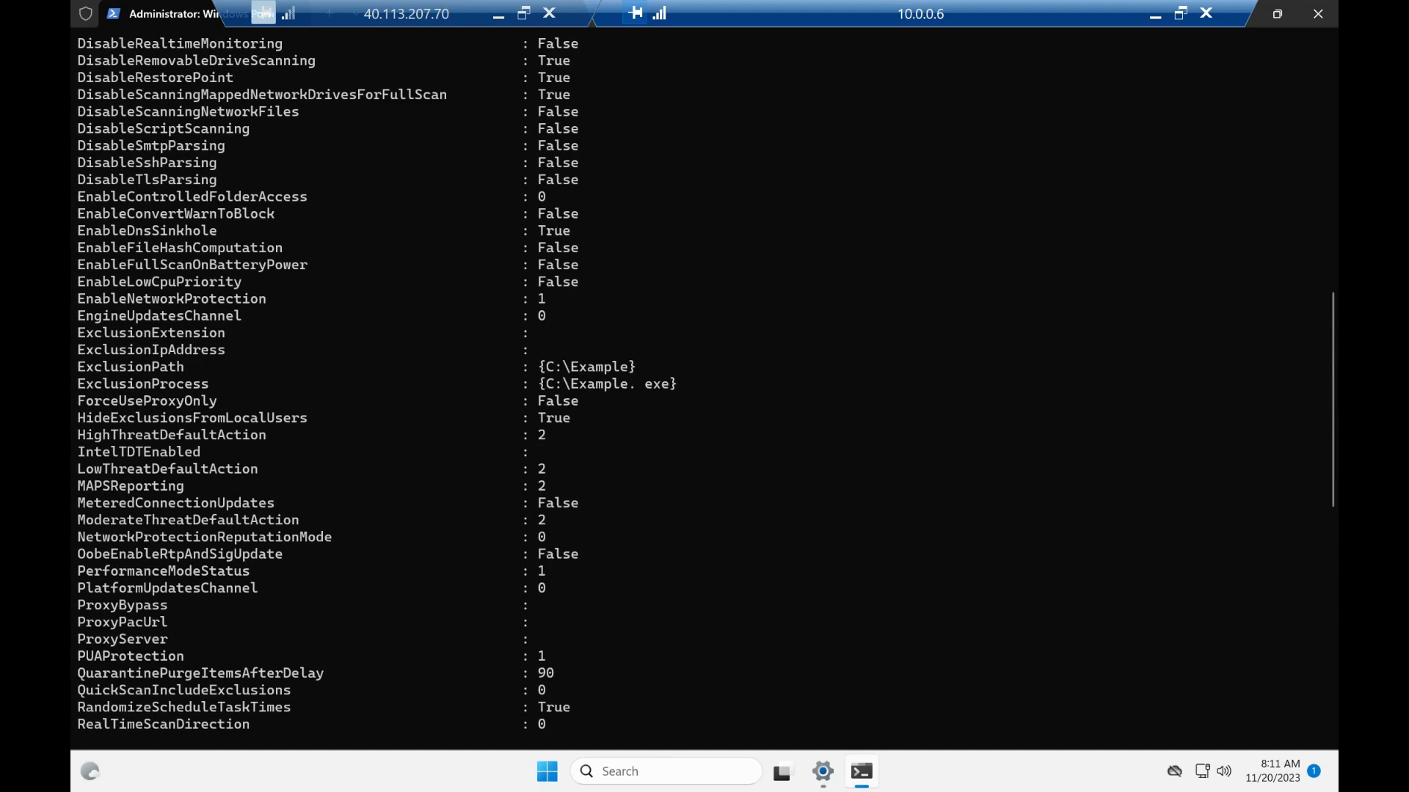
pyautogui.scroll(7, 705, 382)
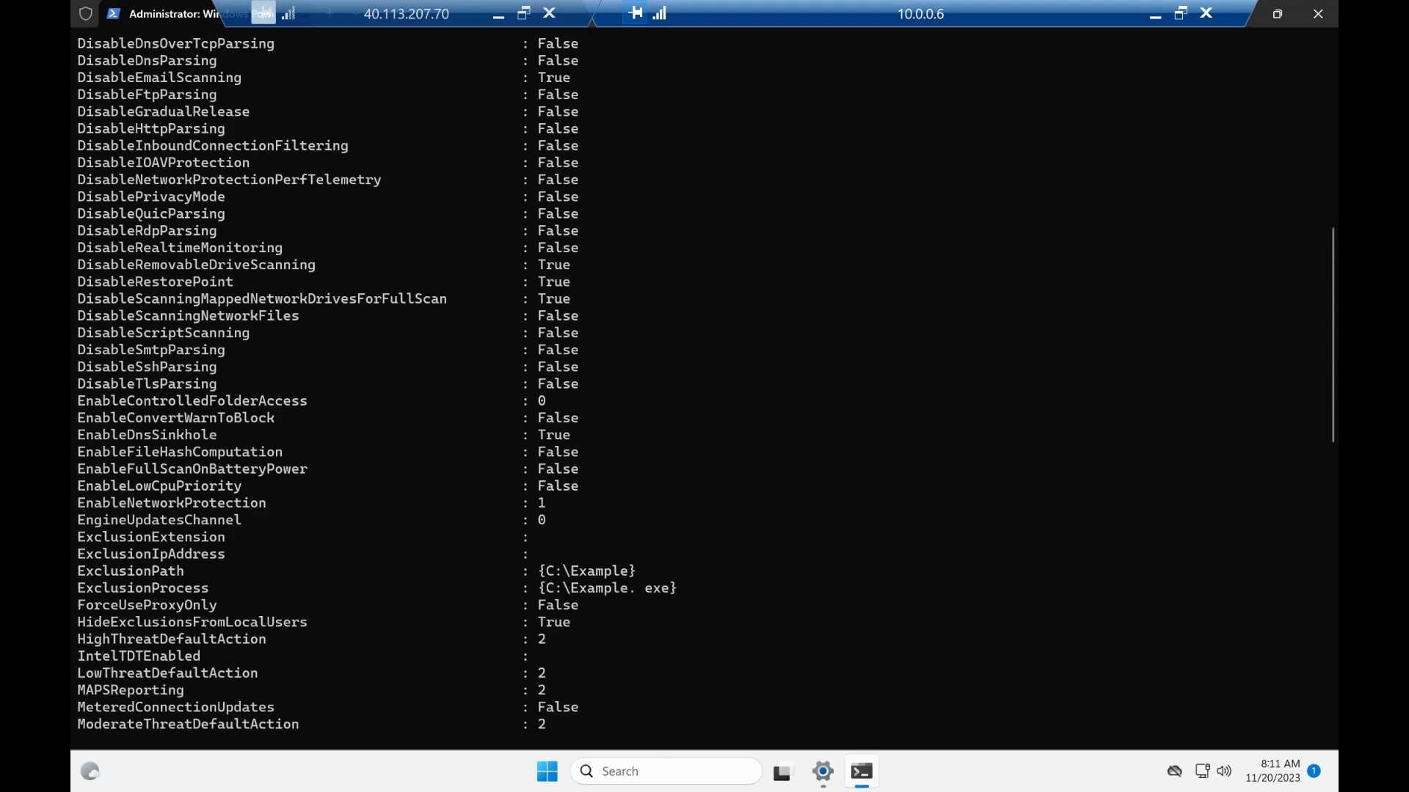
pyautogui.scroll(8, 704, 382)
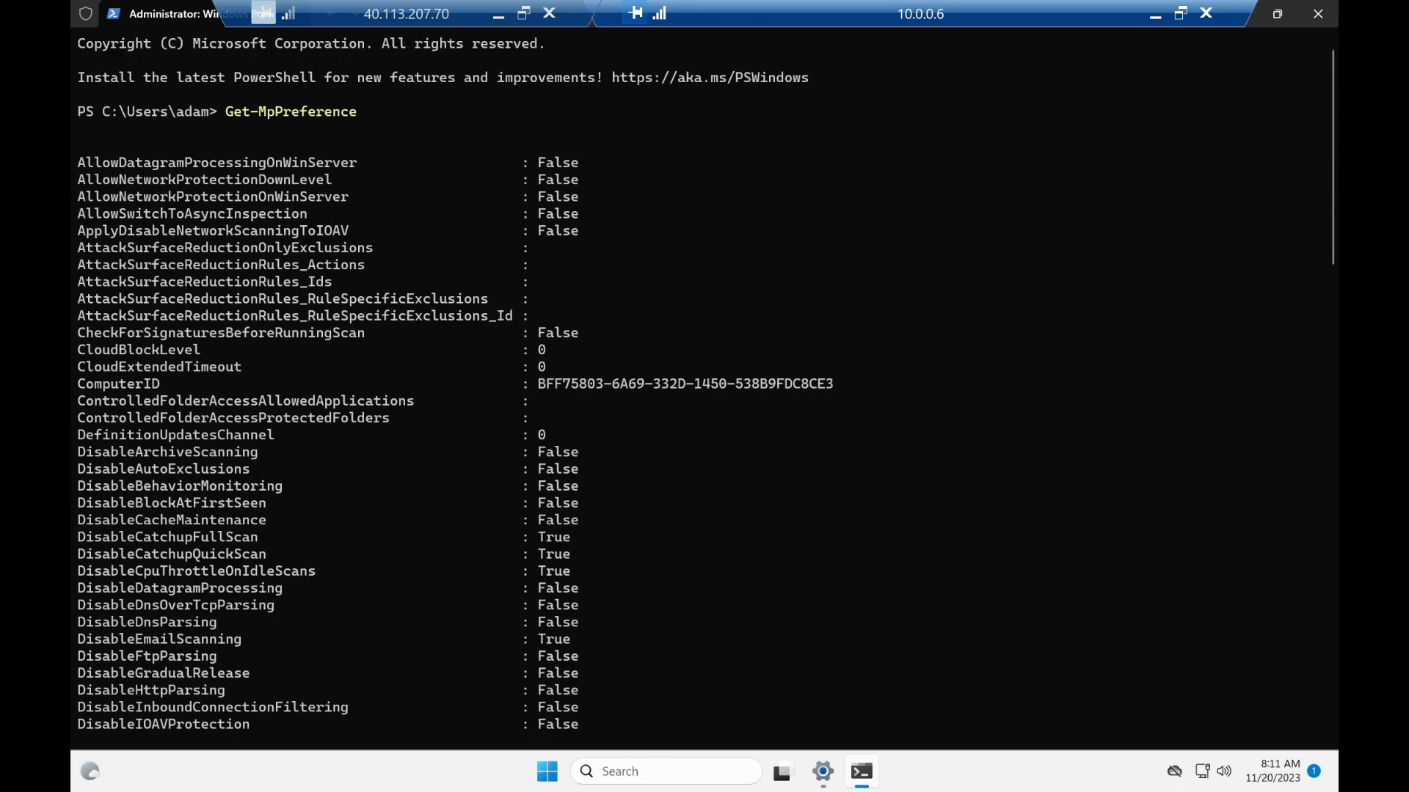
# Highlight EnableNetworkProtection 1, ExclusionPath {C:\Example} and the ExclusionProcess executable entry
pyautogui.scroll(-10, 704, 381)
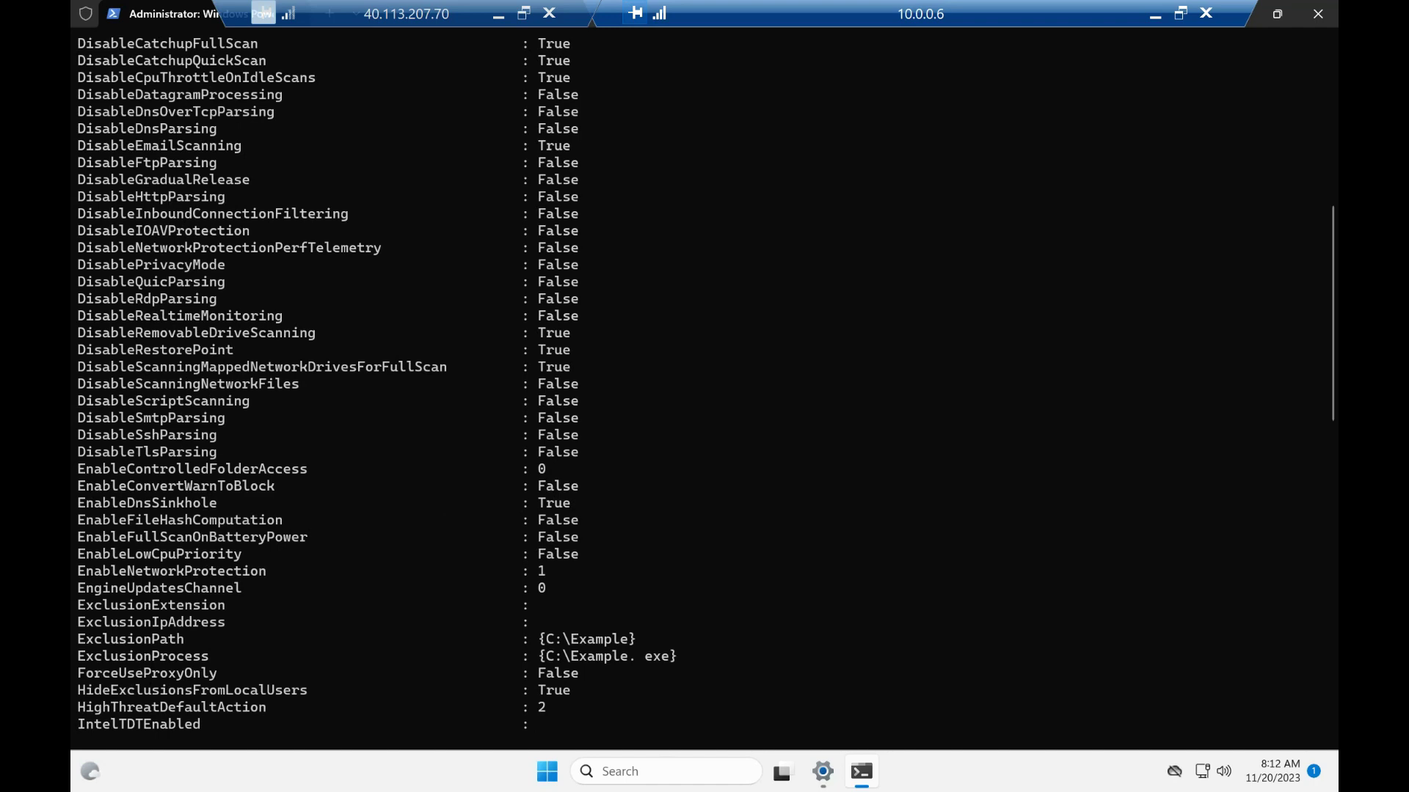
pyautogui.moveTo(127, 570); pyautogui.dragTo(554, 571)
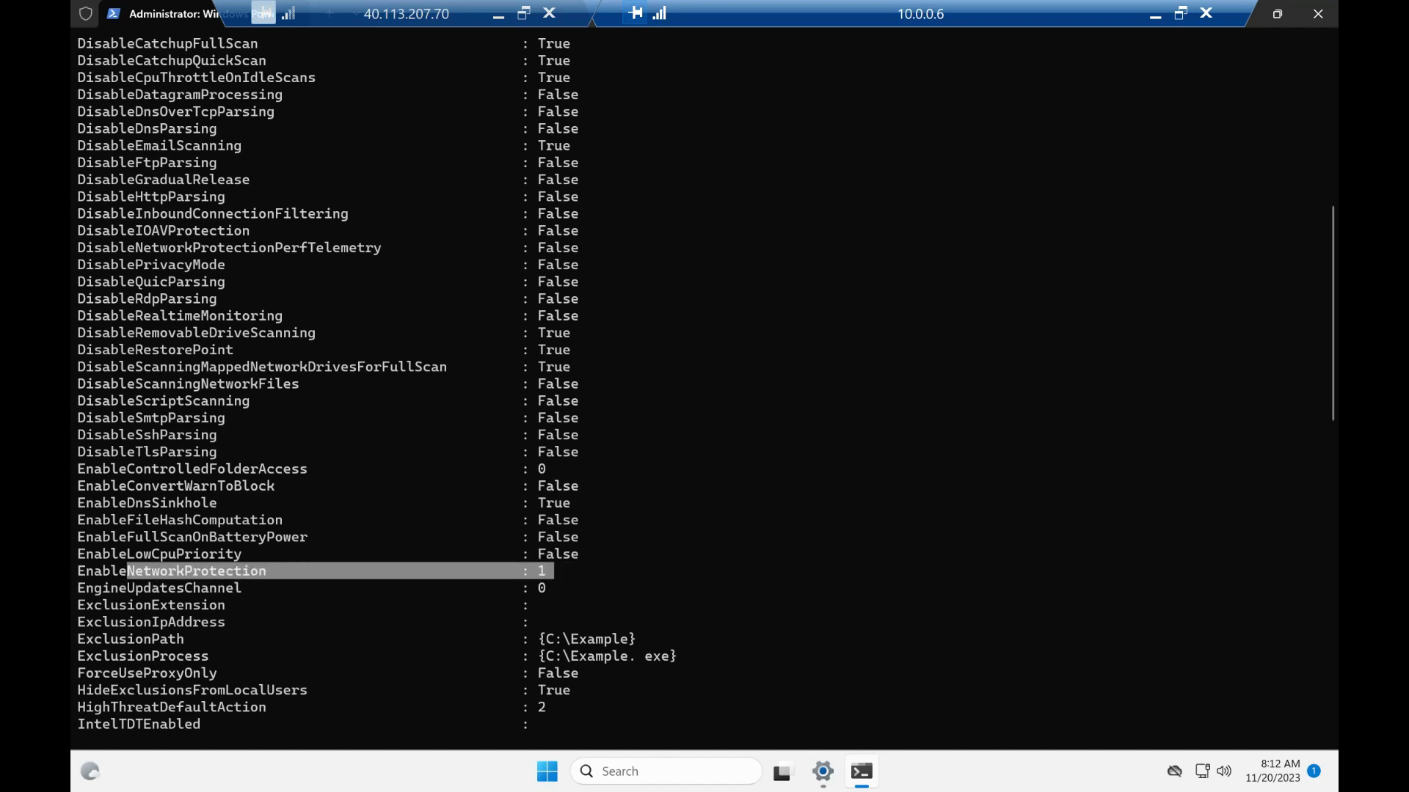
pyautogui.scroll(-1, 704, 382)
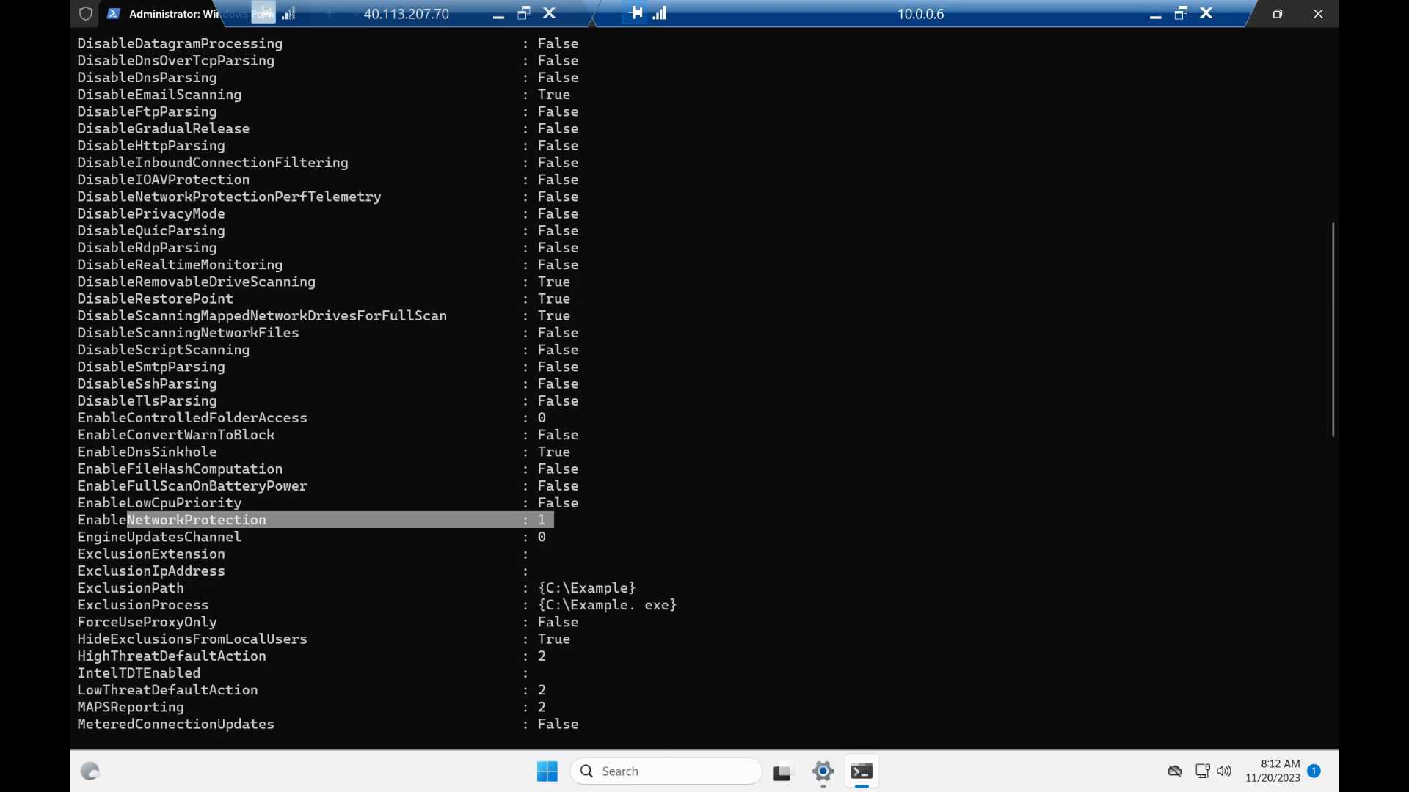
pyautogui.moveTo(143, 588); pyautogui.dragTo(644, 588)
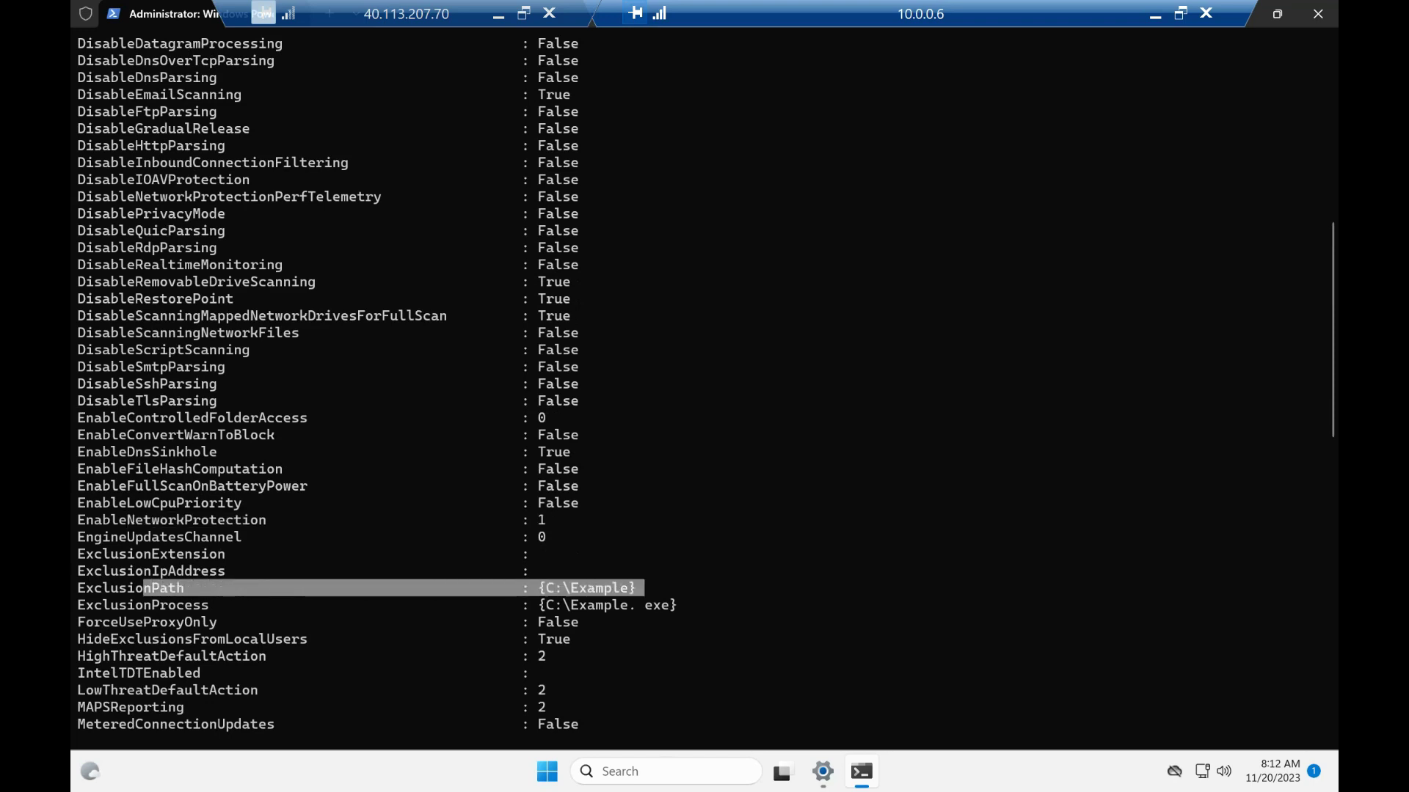
pyautogui.moveTo(110, 604); pyautogui.dragTo(669, 605)
# Highlight ScanScheduleQuickScanTime 00:00:00, ScanScheduleTime 03:00:00 and the \\dc\share signature source
pyautogui.scroll(-4, 704, 385)
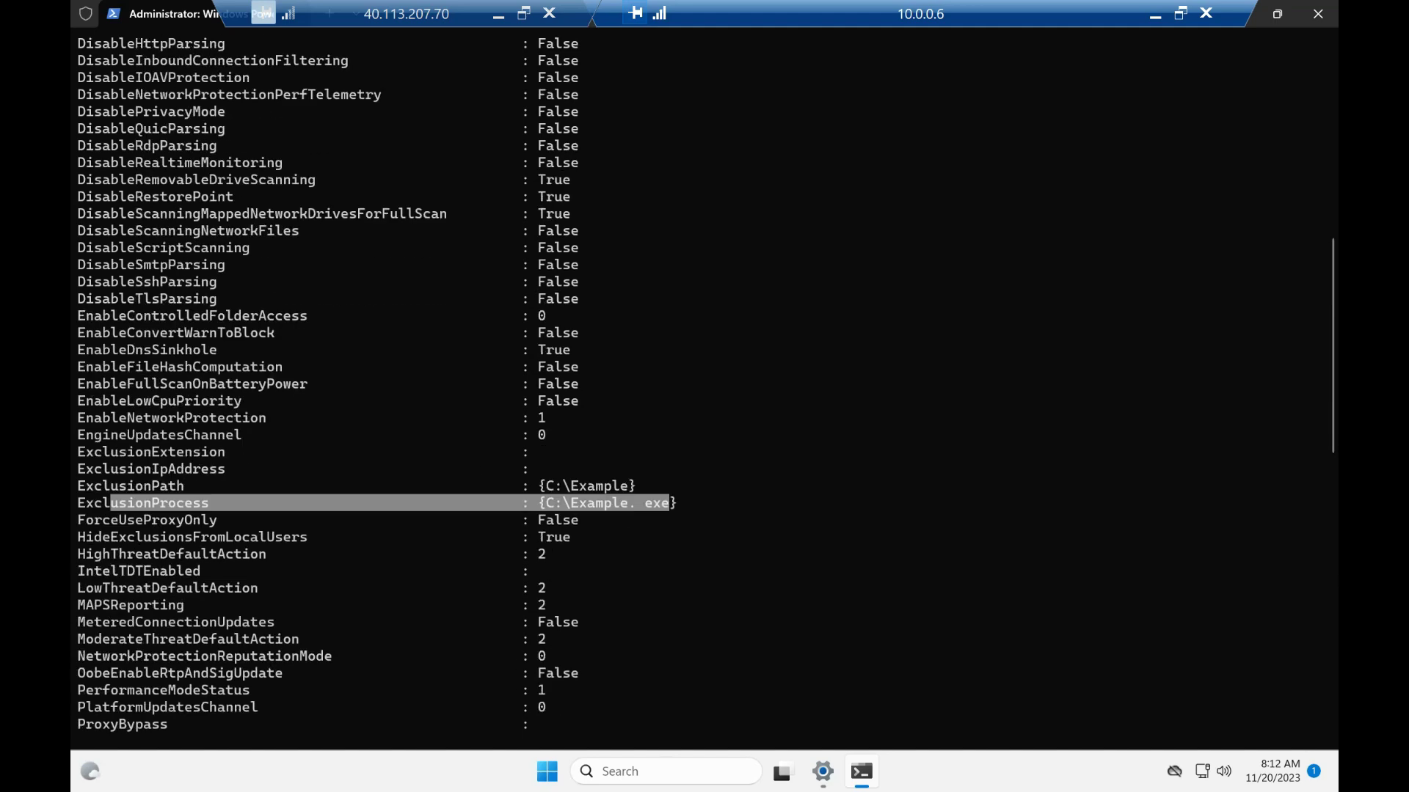
pyautogui.scroll(-3, 704, 386)
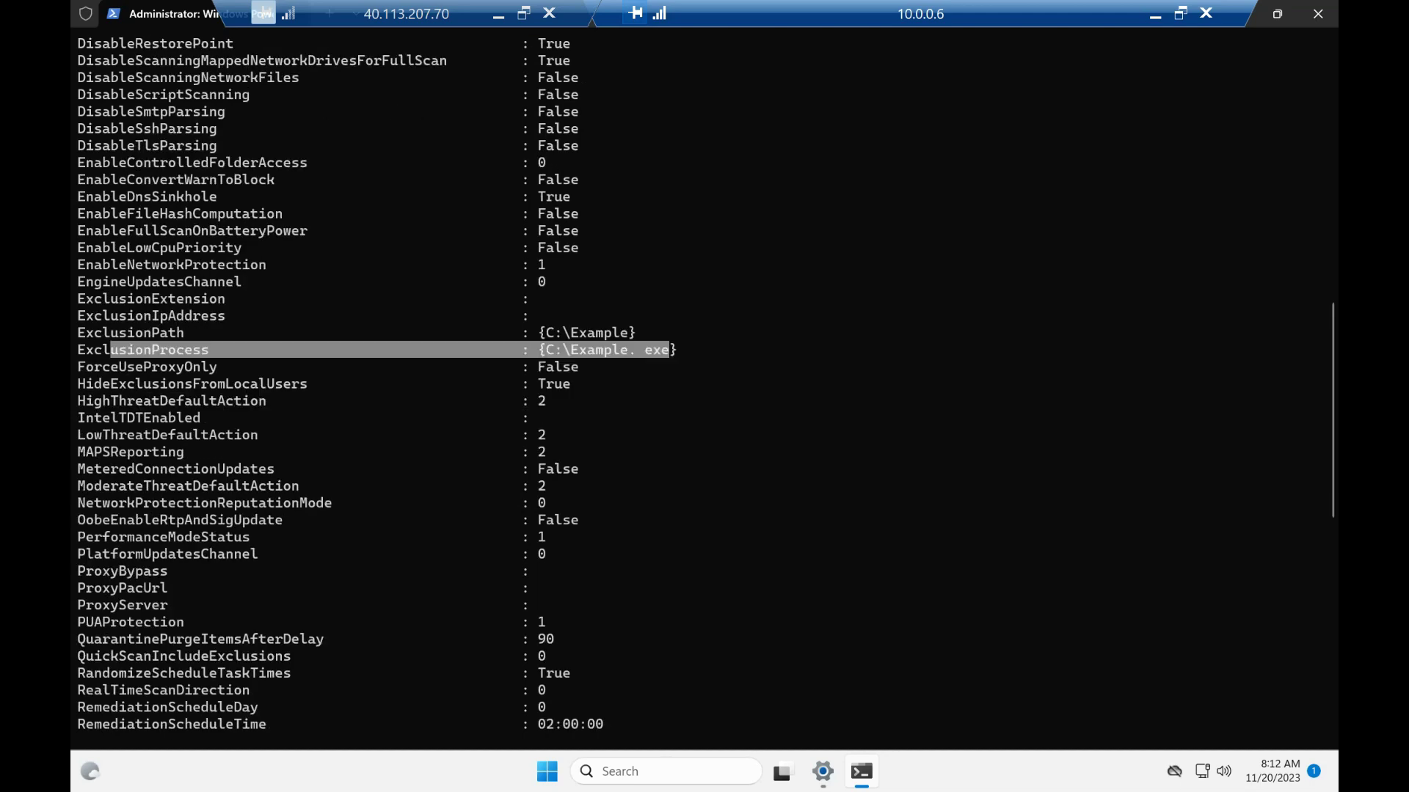
pyautogui.scroll(-3, 704, 385)
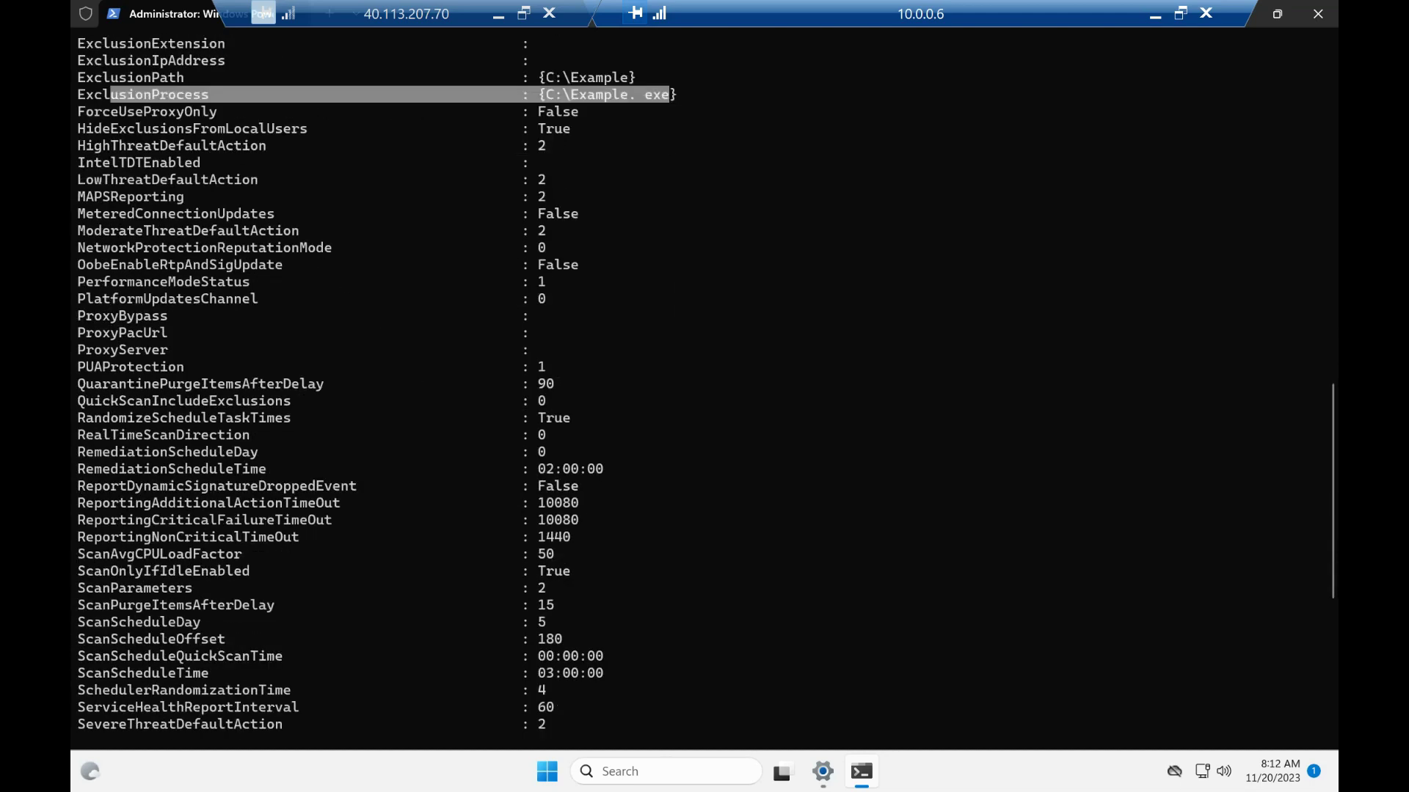
pyautogui.scroll(-1, 705, 385)
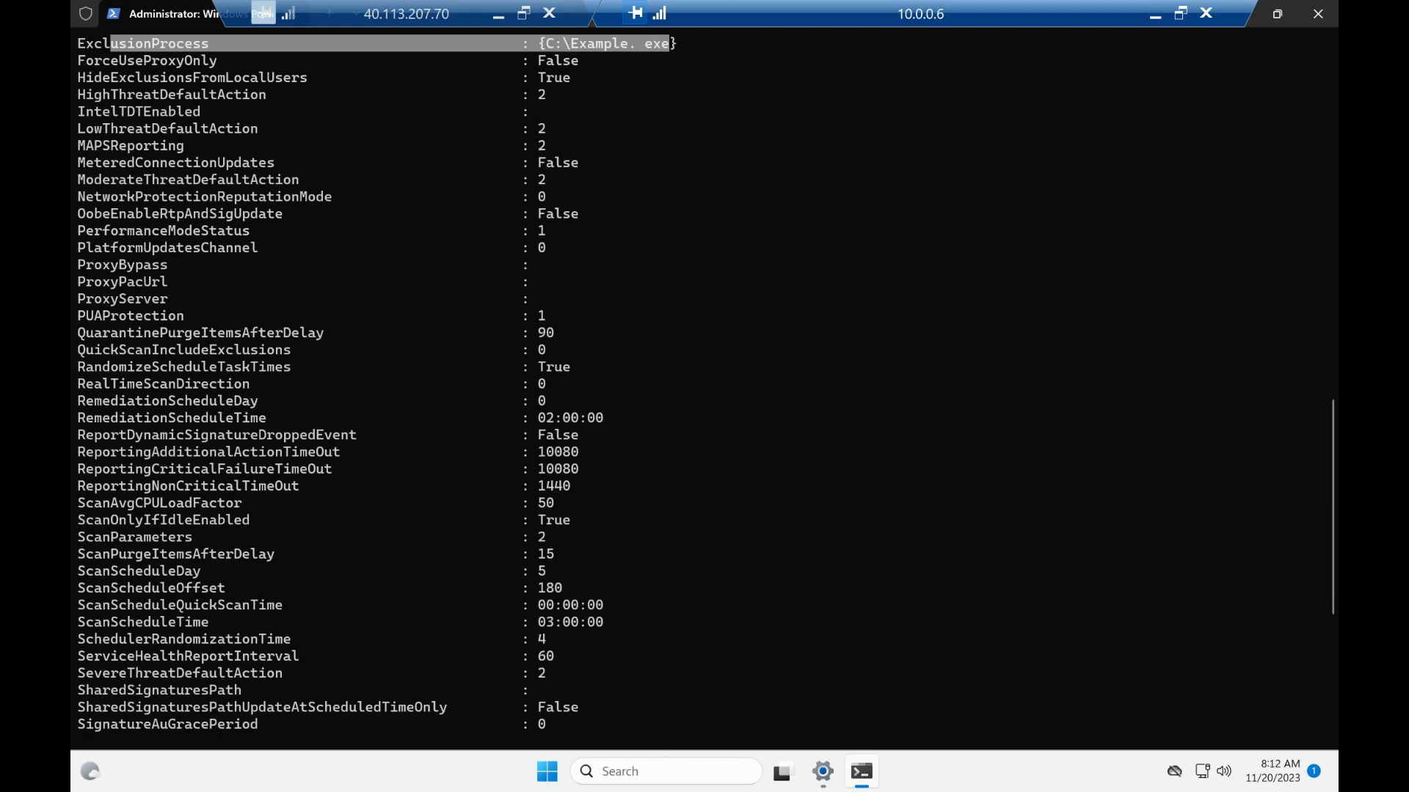
pyautogui.moveTo(135, 605); pyautogui.dragTo(604, 605)
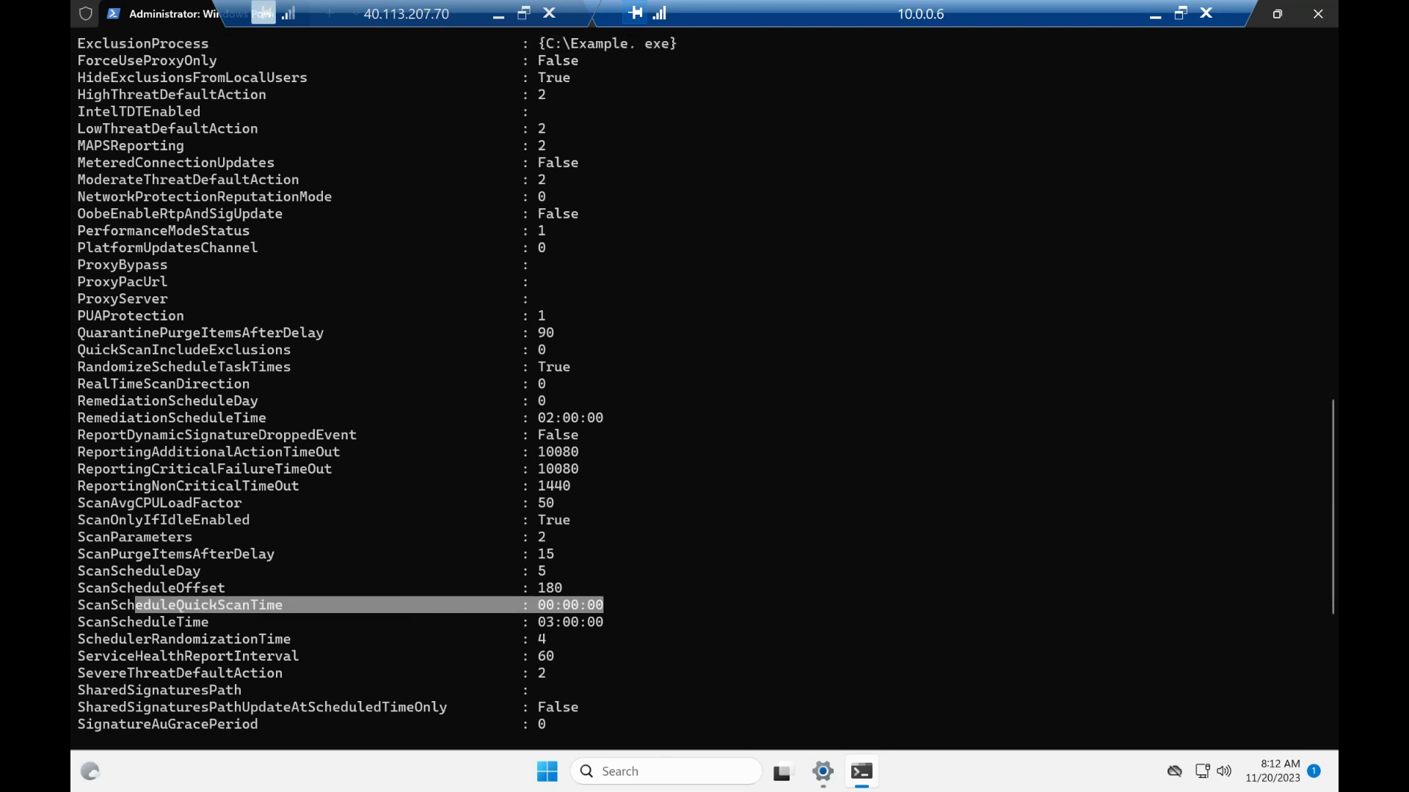
pyautogui.moveTo(110, 622); pyautogui.dragTo(603, 622)
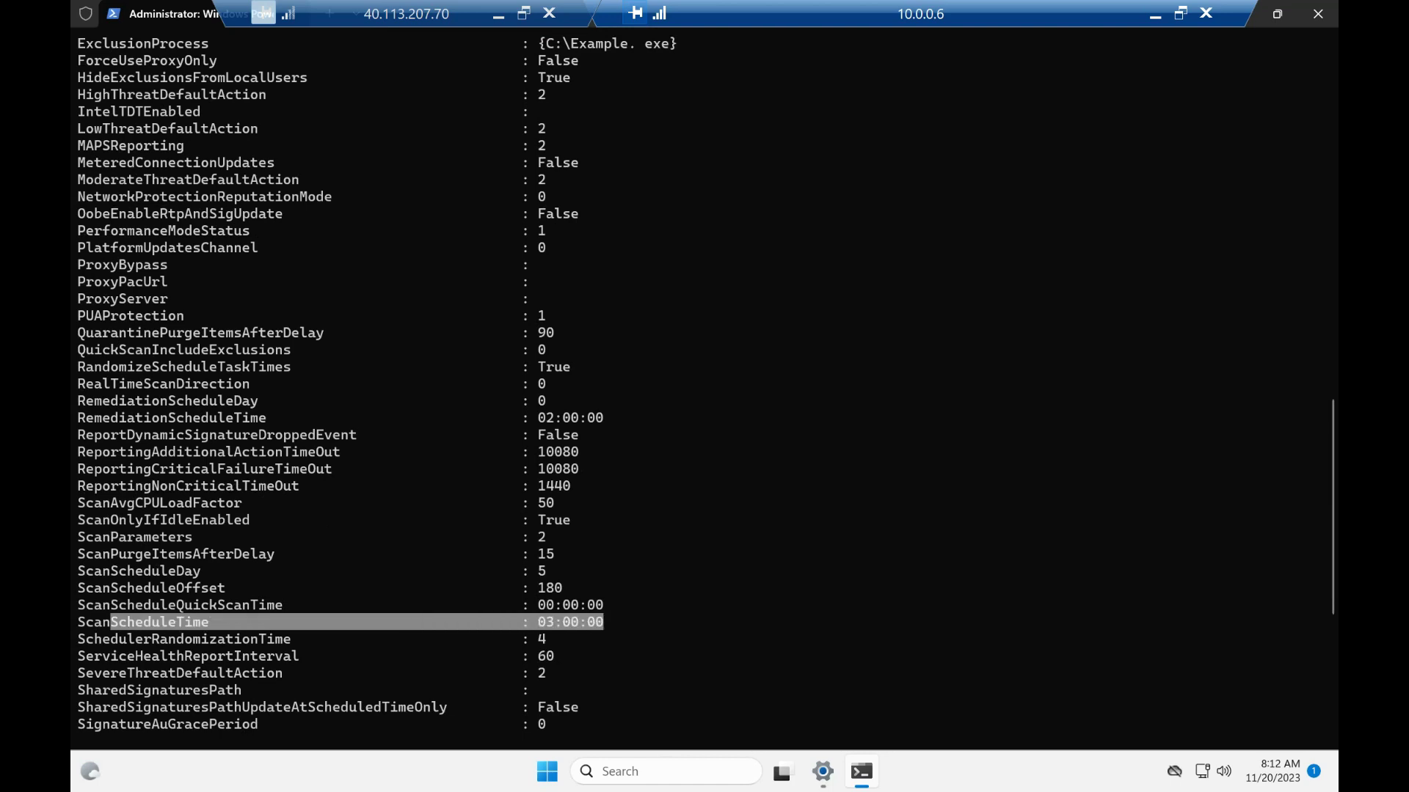
pyautogui.scroll(-1, 377, 383)
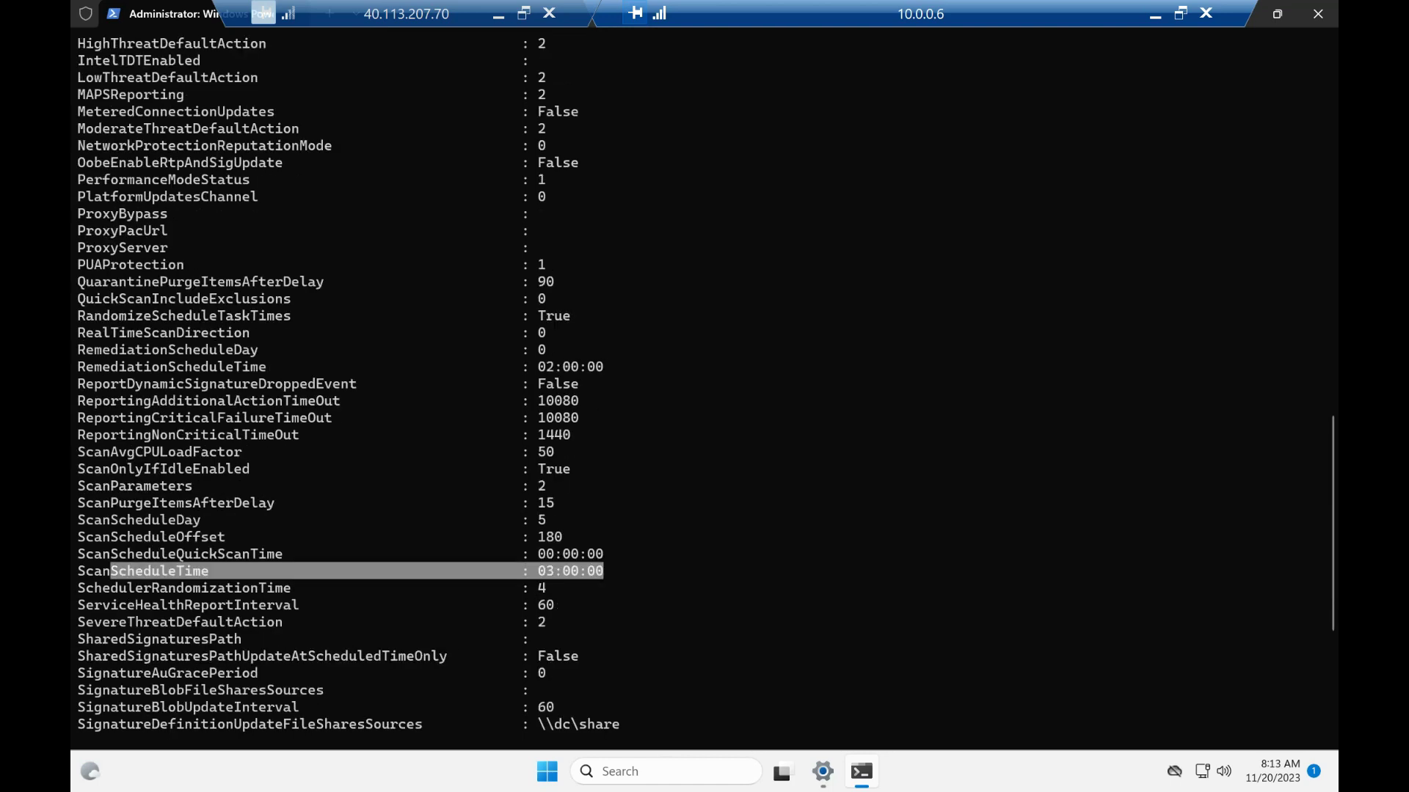
pyautogui.moveTo(118, 724); pyautogui.dragTo(621, 724)
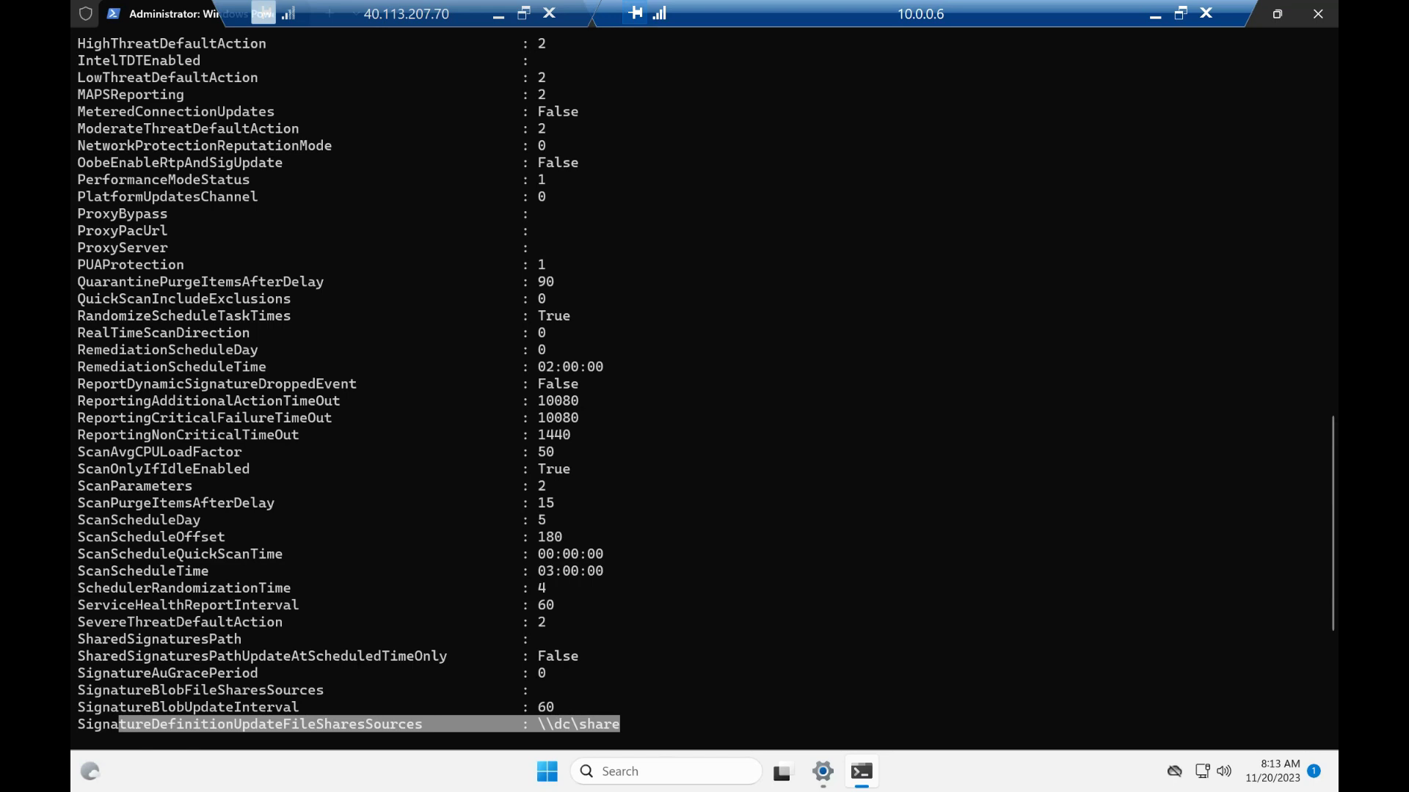
pyautogui.scroll(-4, 704, 388)
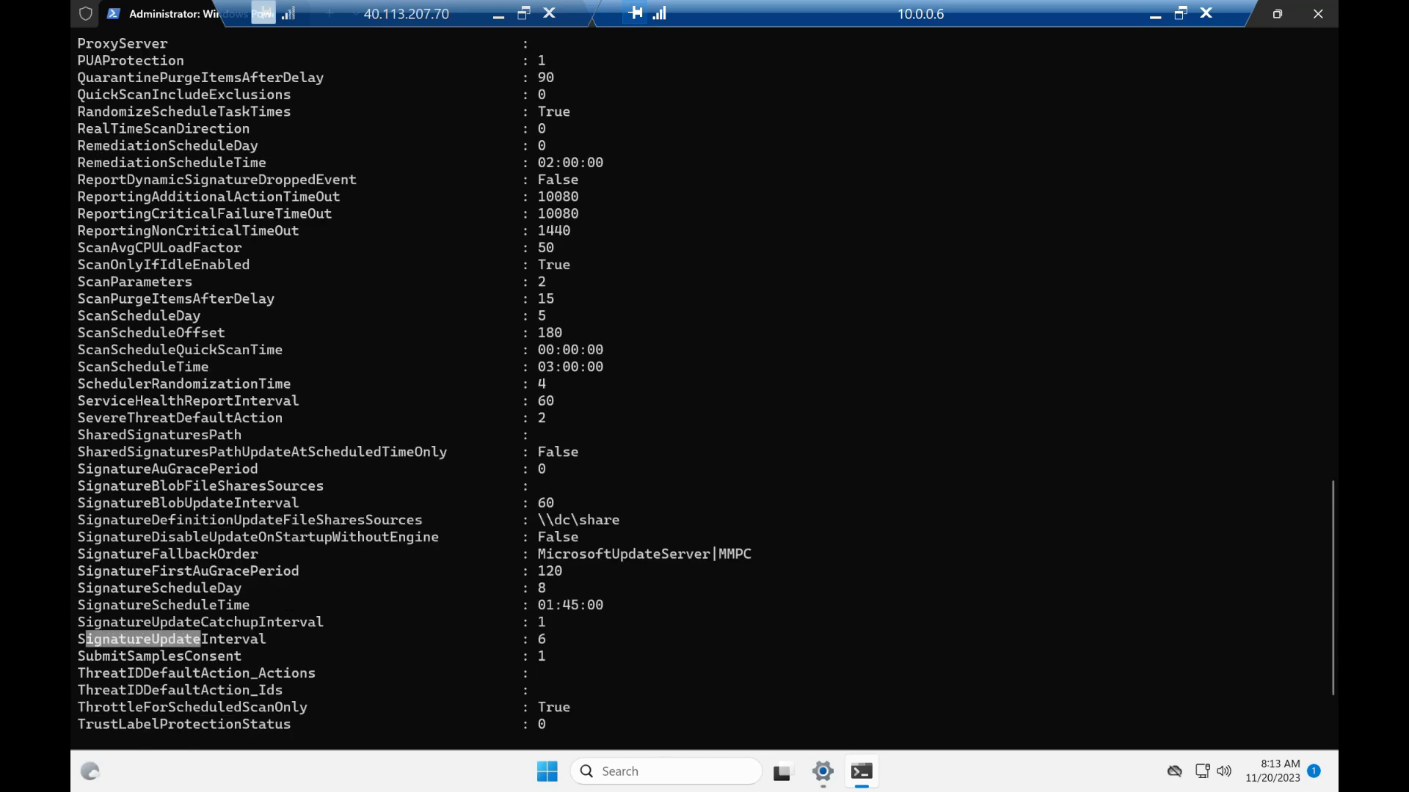